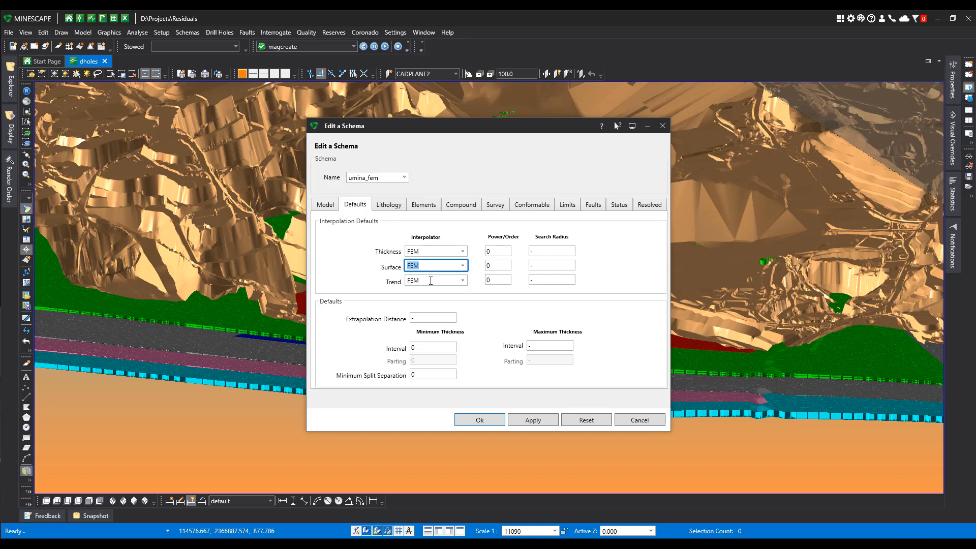
Review the interpolation defaults and model settings of the umina_fem and umina_height schemas
left_click(428, 280)
left_click(428, 266)
left_click(407, 253)
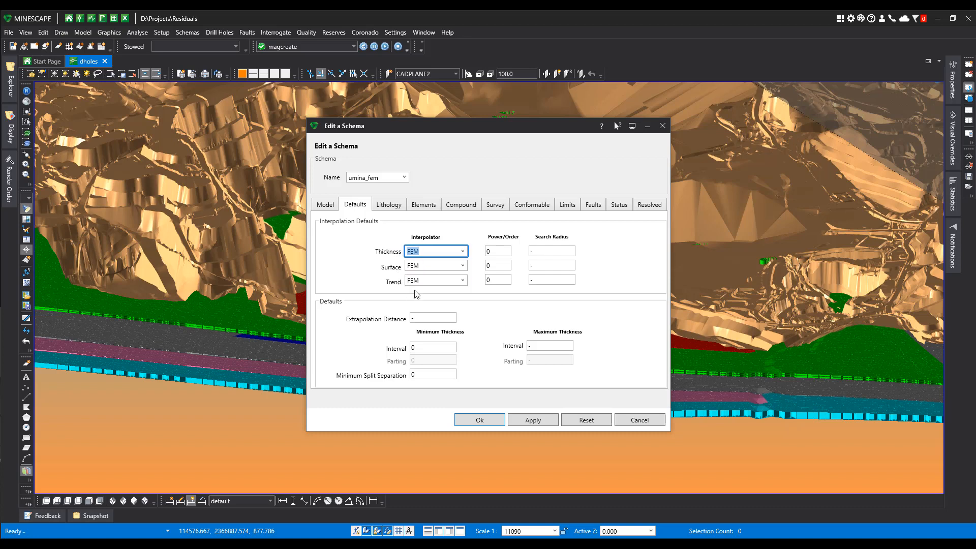
left_click(329, 205)
left_click(404, 177)
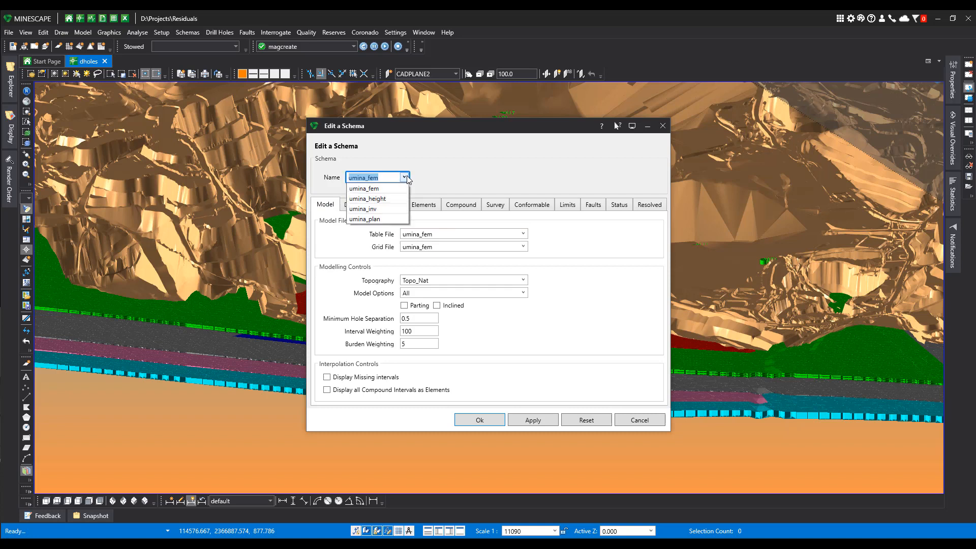
left_click(383, 198)
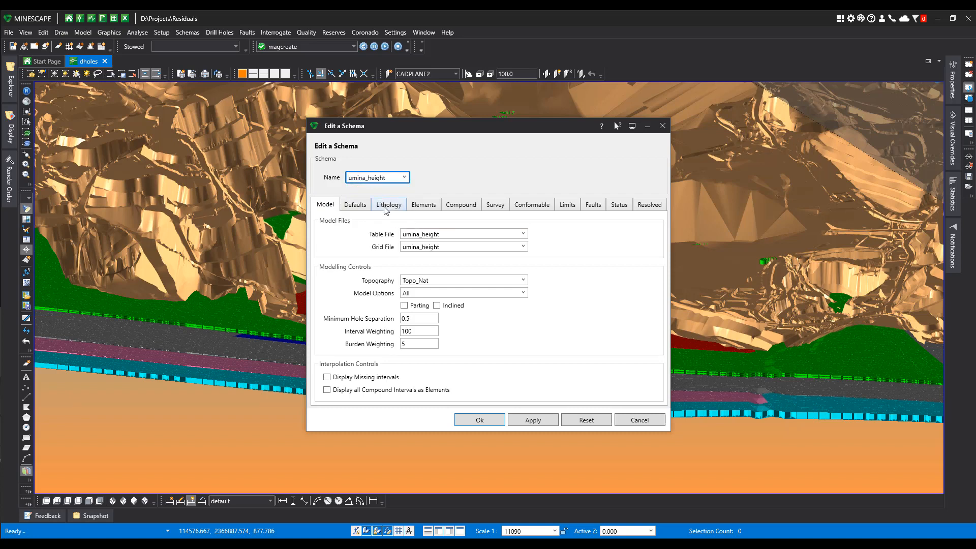
left_click(356, 205)
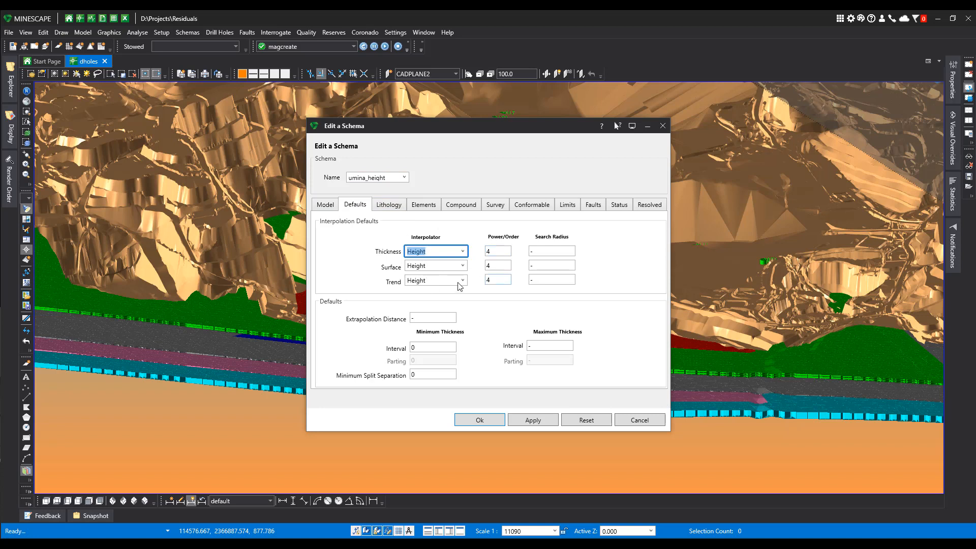
Check the interpolation defaults of the umina_inv schema and the model settings of umina_plan, and close the schema editor without saving
left_click(404, 178)
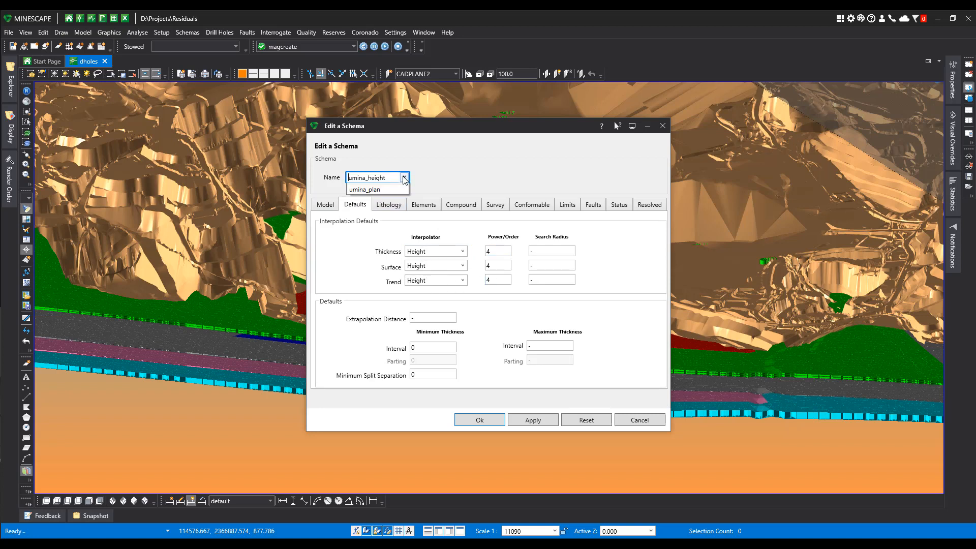
left_click(387, 209)
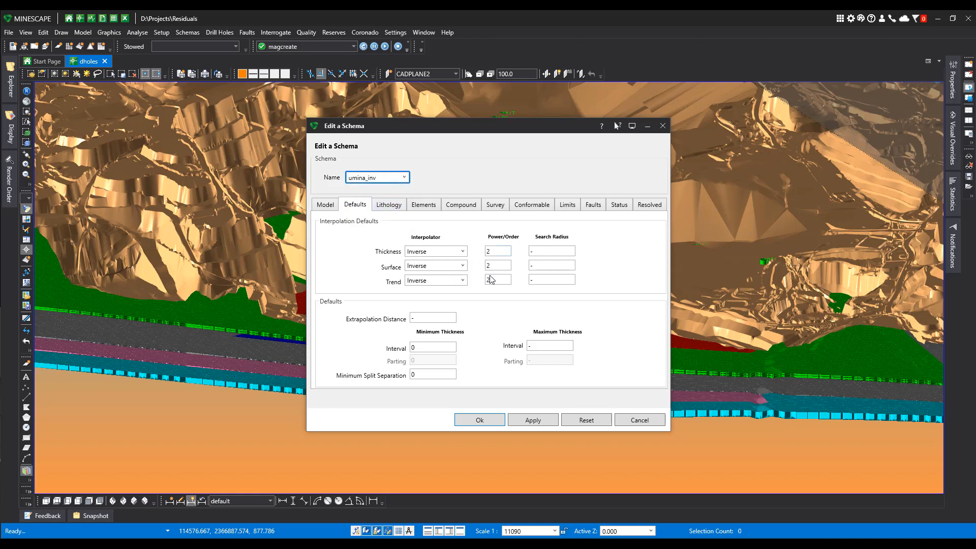
left_click(404, 178)
left_click(374, 219)
left_click(327, 205)
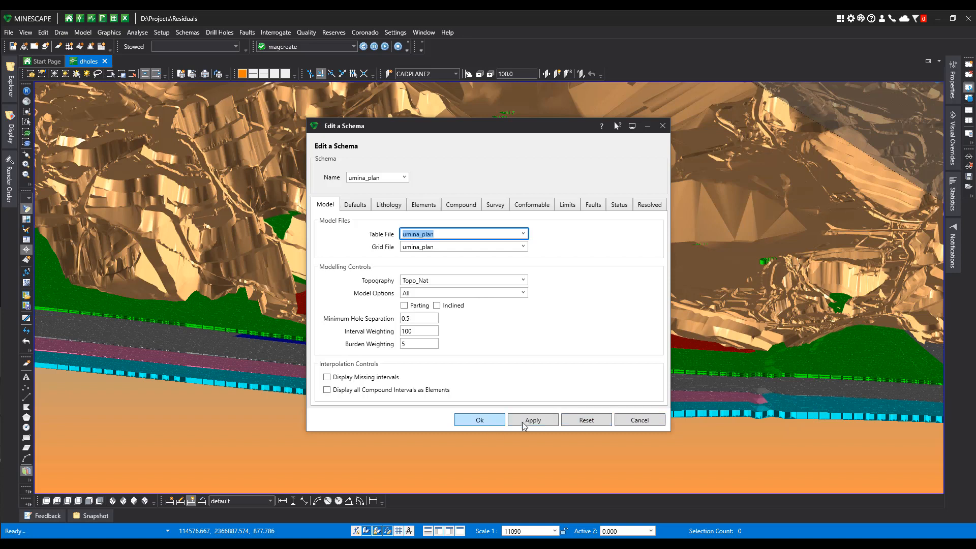
left_click(649, 422)
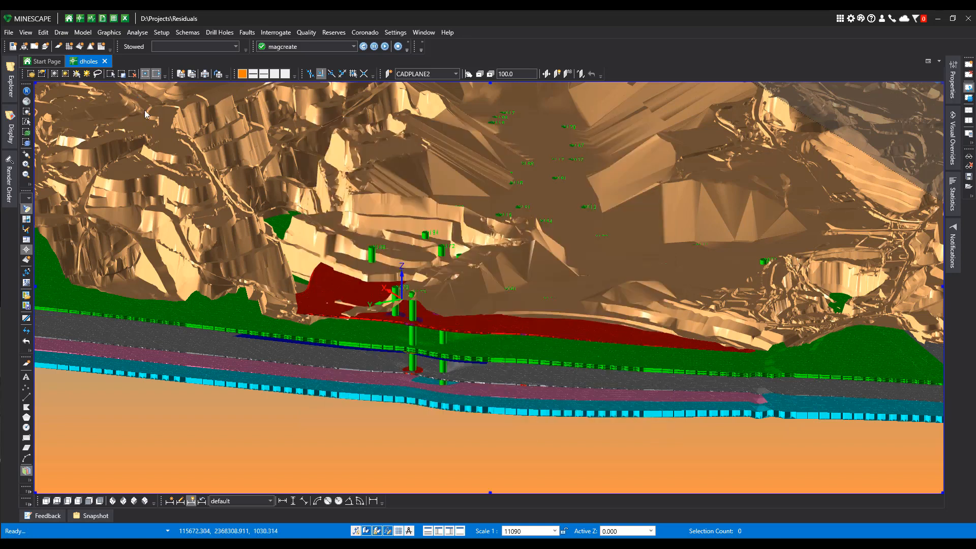
Build the stratigraphic table model for schema umina_fem from design file dholes, using the Dholes layer and ALL modelling steps
left_click(82, 32)
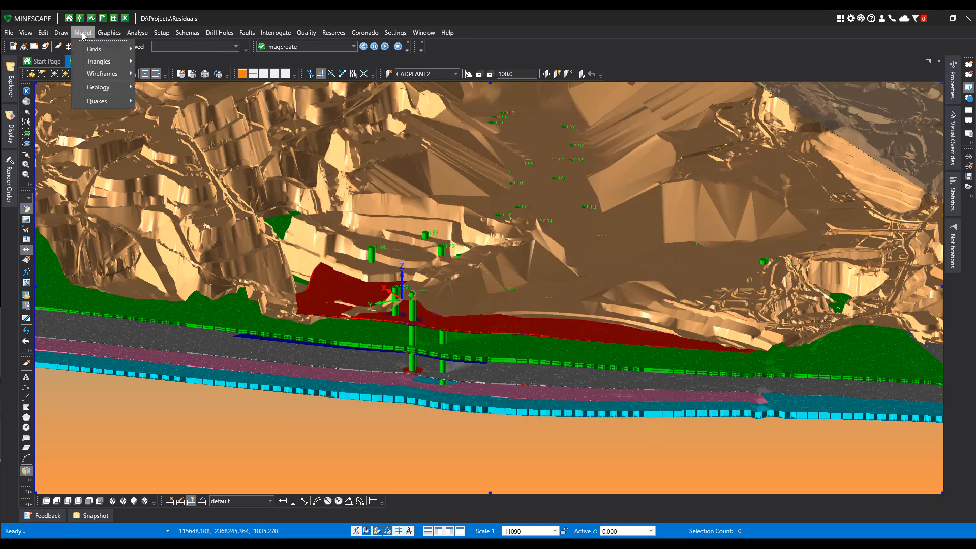
mouse_move(102, 88)
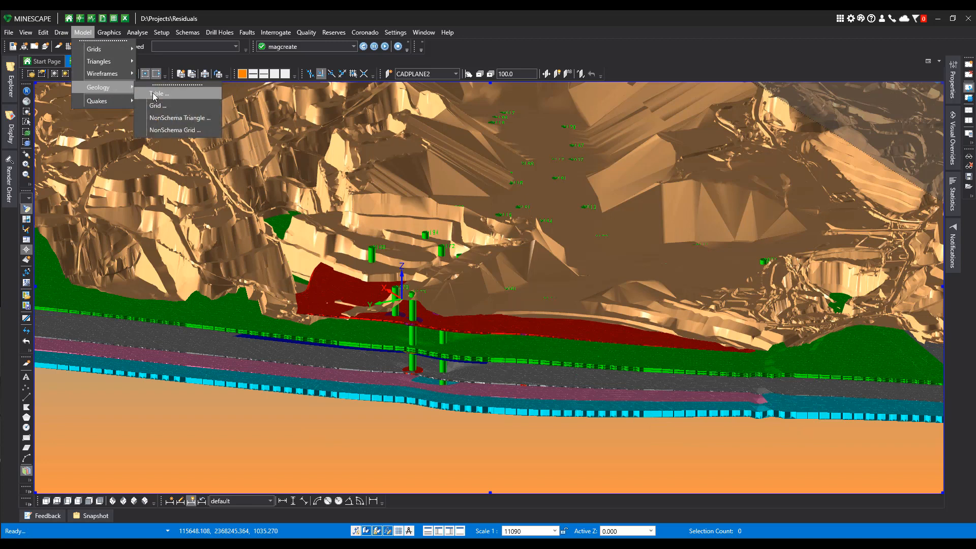
left_click(154, 95)
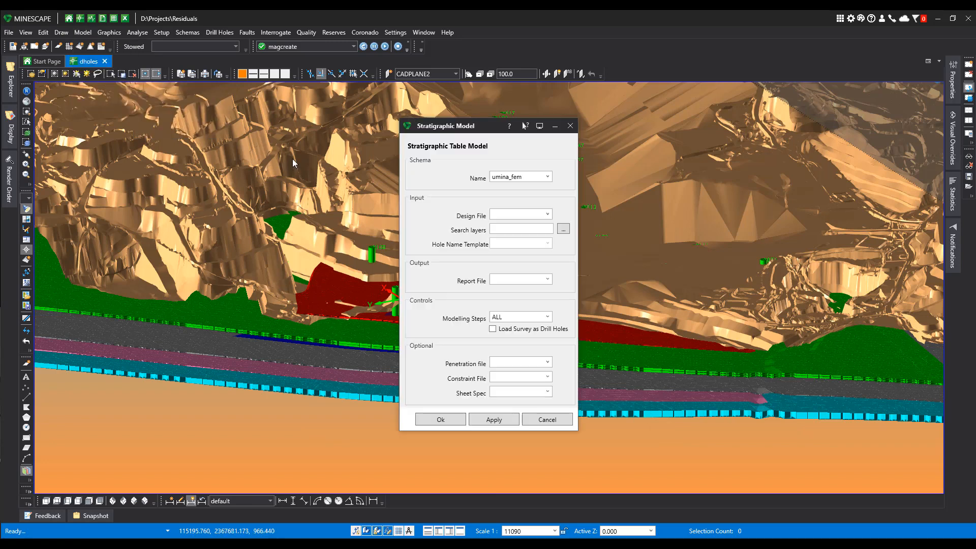
left_click(548, 214)
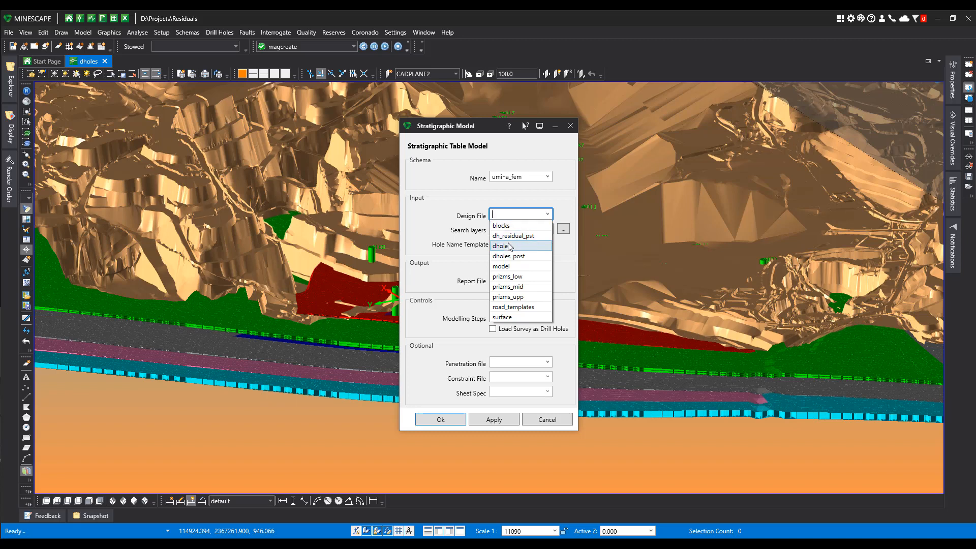
left_click(546, 229)
left_click(563, 229)
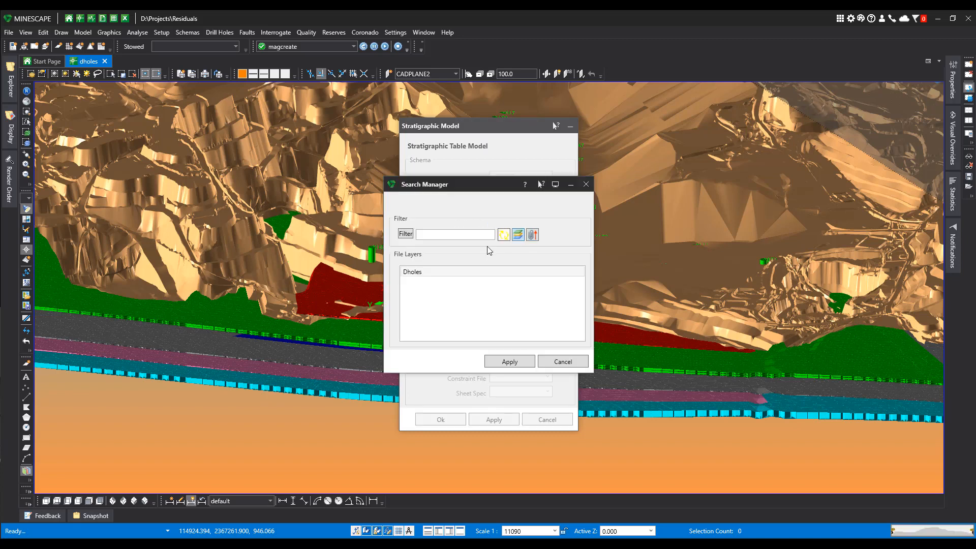
left_click(422, 271)
left_click(508, 361)
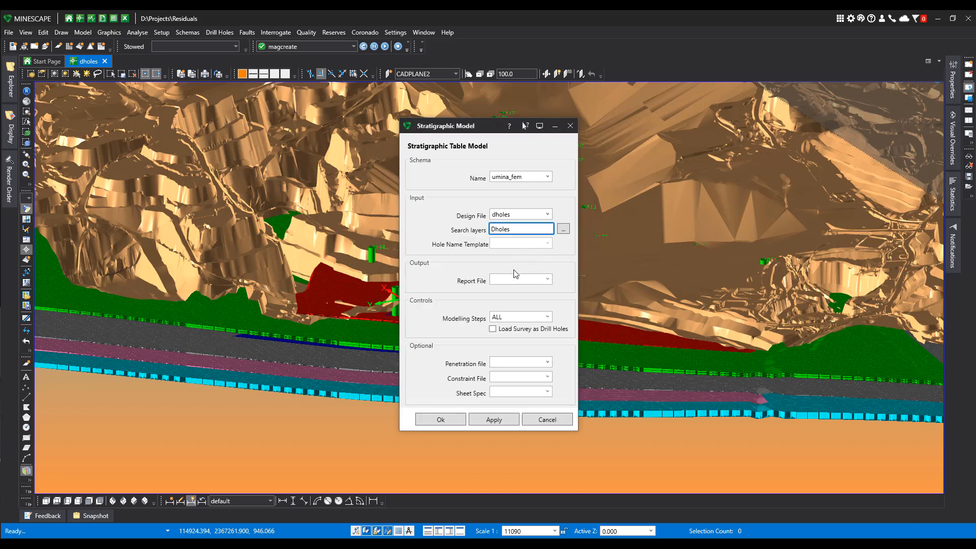
left_click(493, 420)
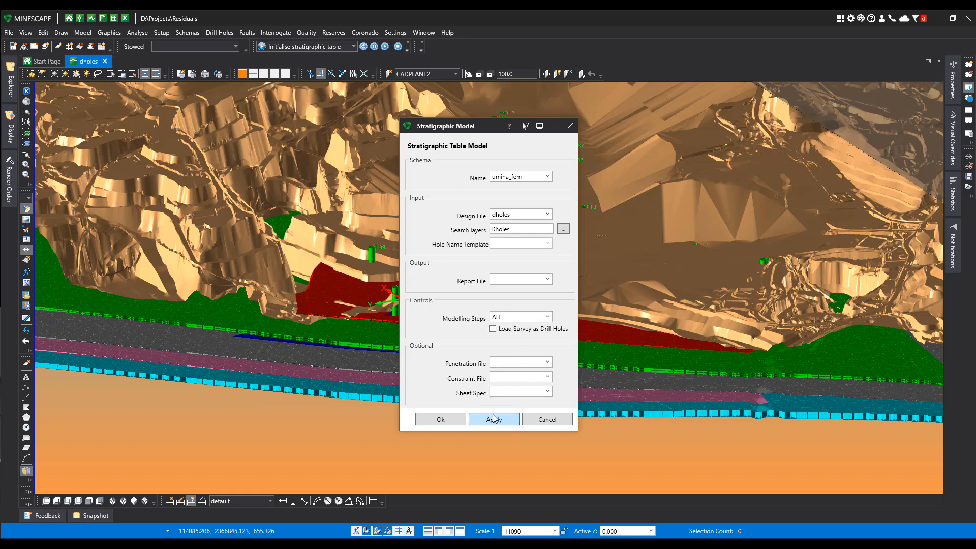
Build the stratigraphic table models for schemas umina_height and umina_inv from the same drill hole inputs
left_click(548, 176)
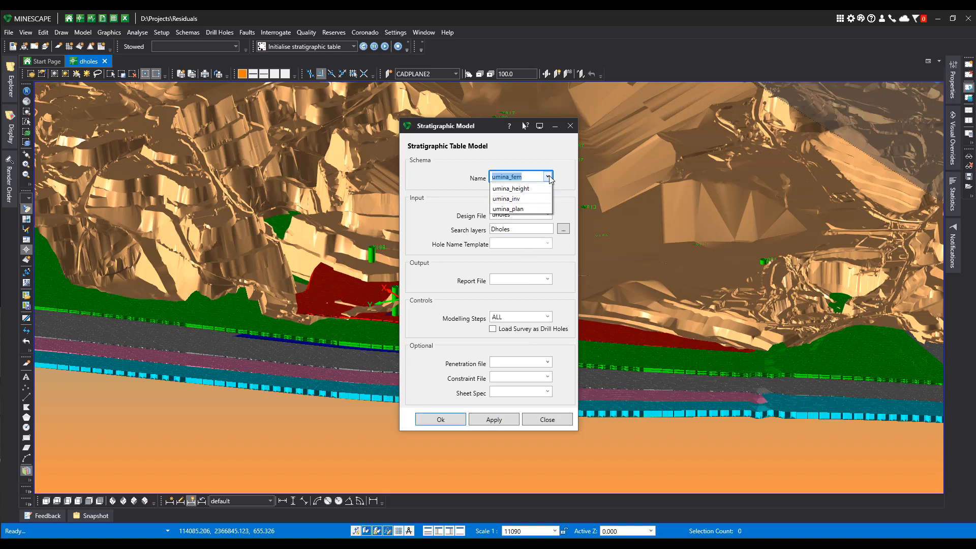
left_click(529, 198)
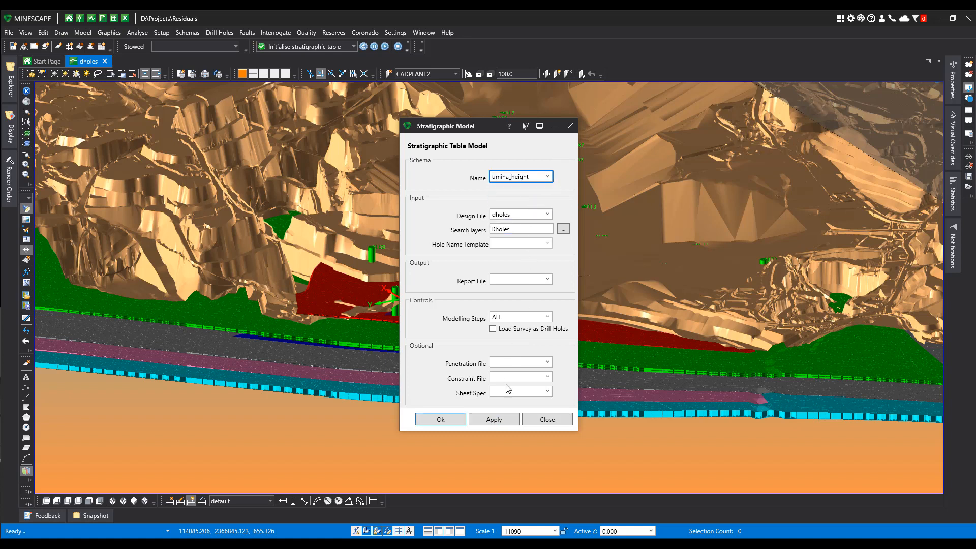
left_click(499, 421)
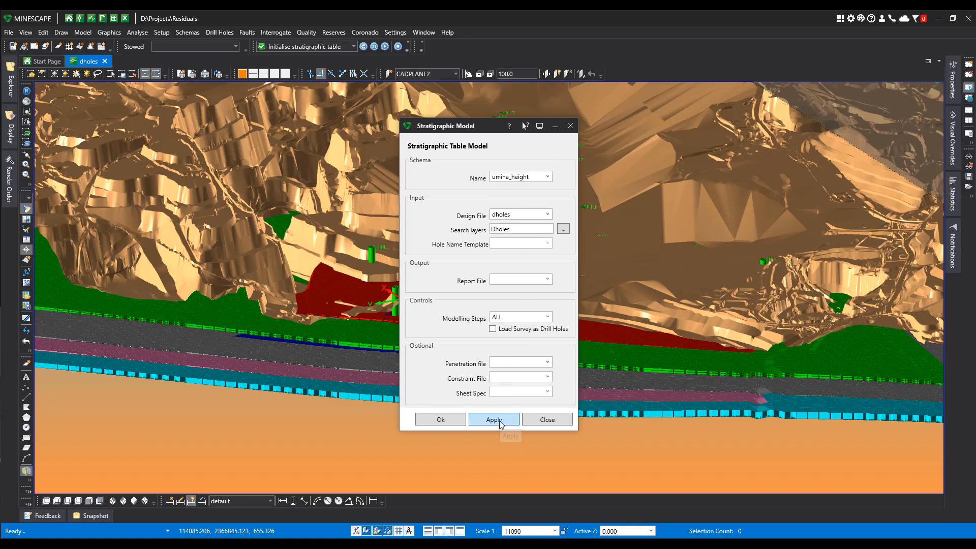
left_click(548, 176)
left_click(519, 217)
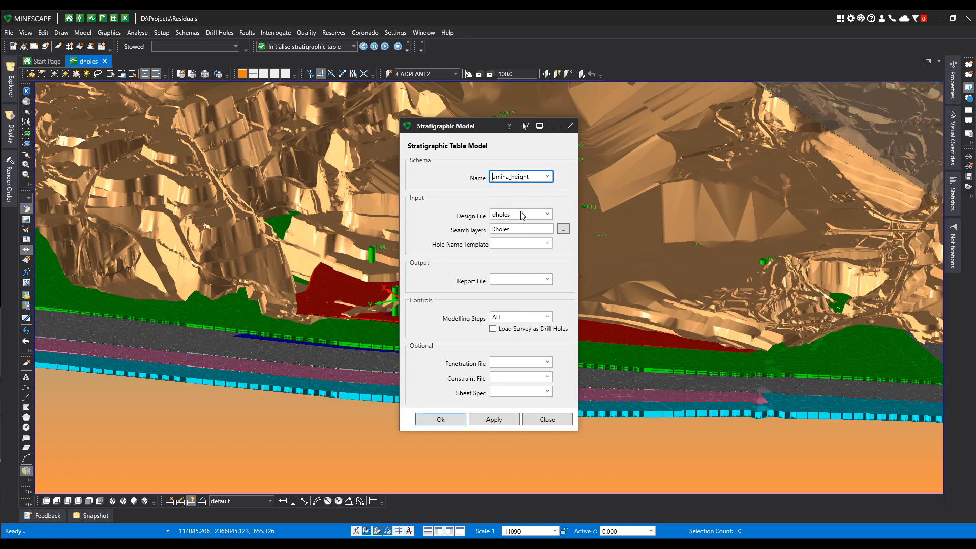
left_click(492, 422)
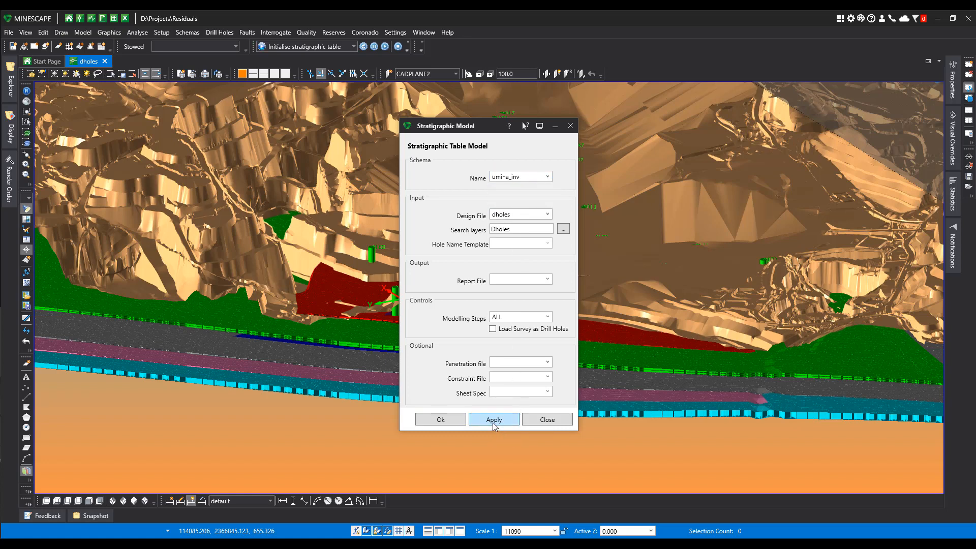
Build the stratigraphic table model for schema umina_plan from the same inputs and close the dialog
left_click(548, 176)
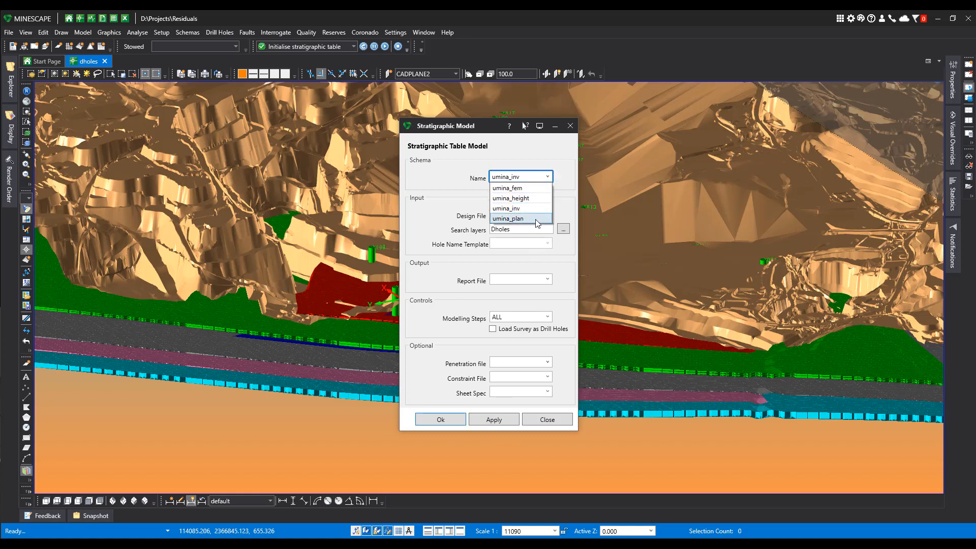
left_click(524, 218)
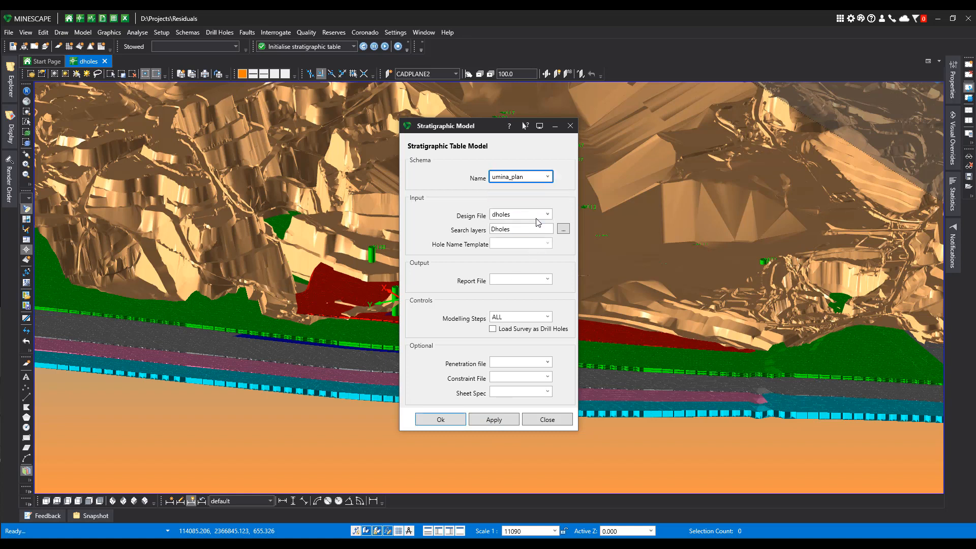
left_click(498, 422)
left_click(547, 420)
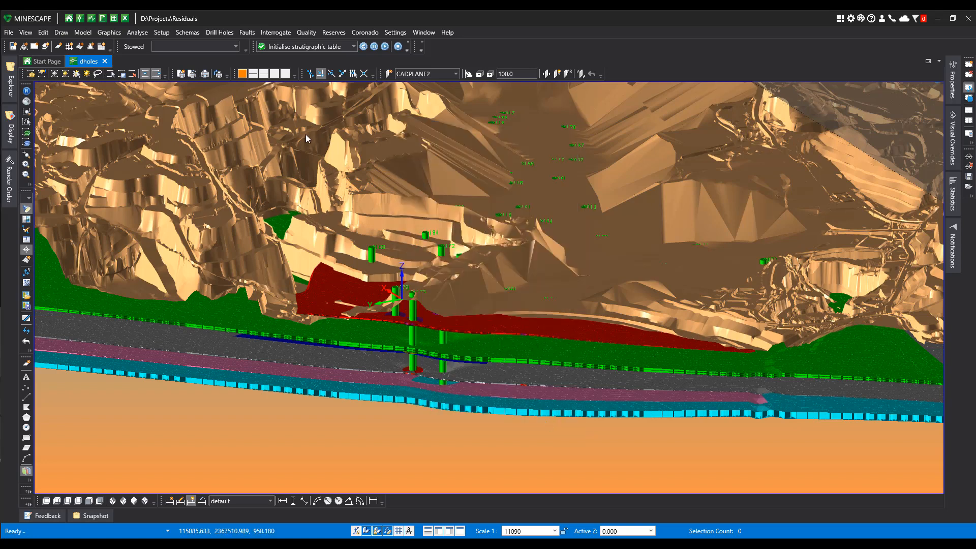
Open anomaly detection for the stratigraphic table model and set its schema to umina_fem
left_click(276, 33)
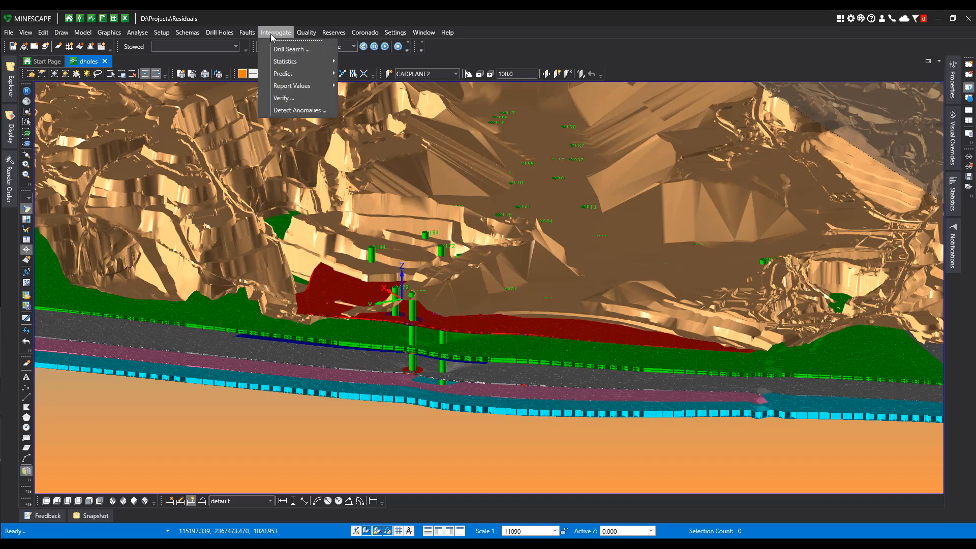
left_click(299, 111)
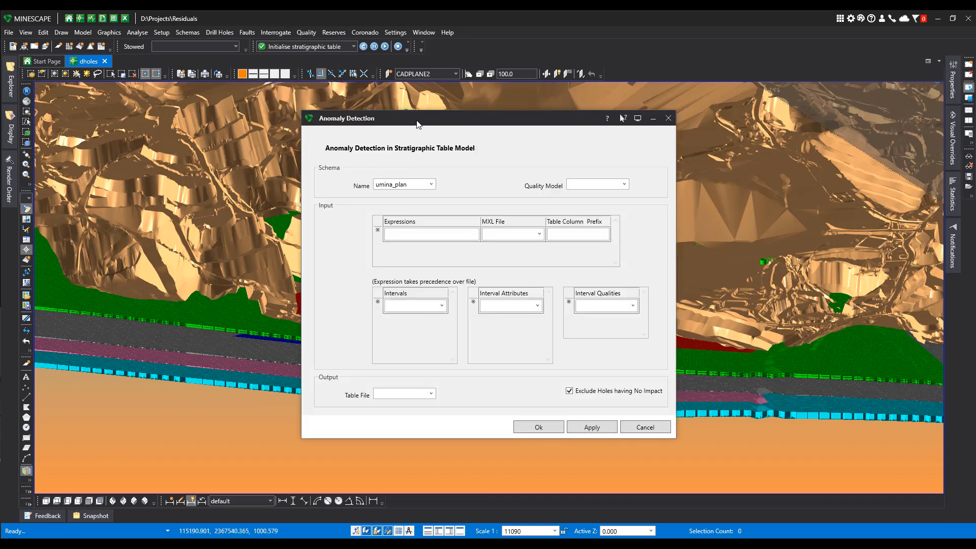
left_click_drag(418, 124, 365, 116)
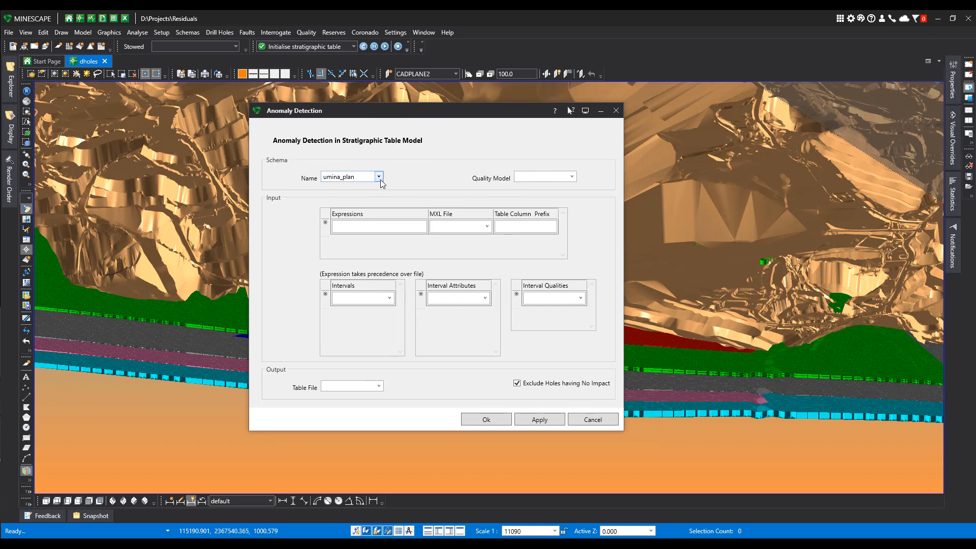
left_click(379, 177)
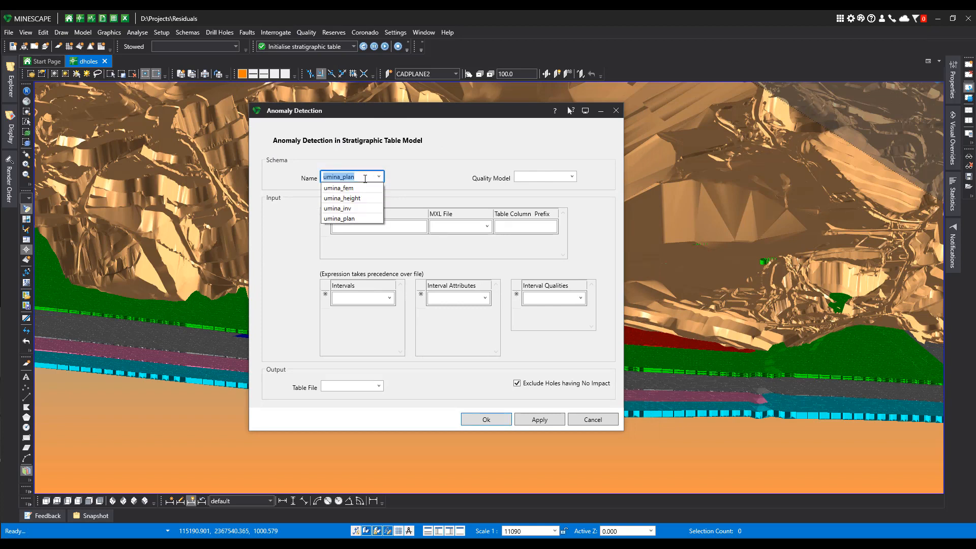
left_click(359, 187)
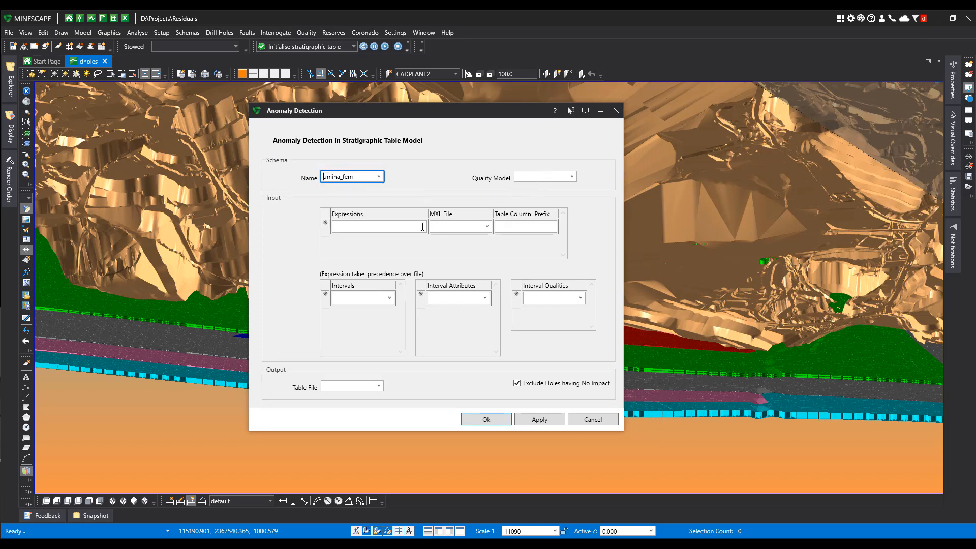
Fill the interval list down with the schema's intervals, starting with UPP_A, UPP_B, MID_A and MID_B
left_click(364, 300)
right_click(364, 301)
mouse_move(383, 334)
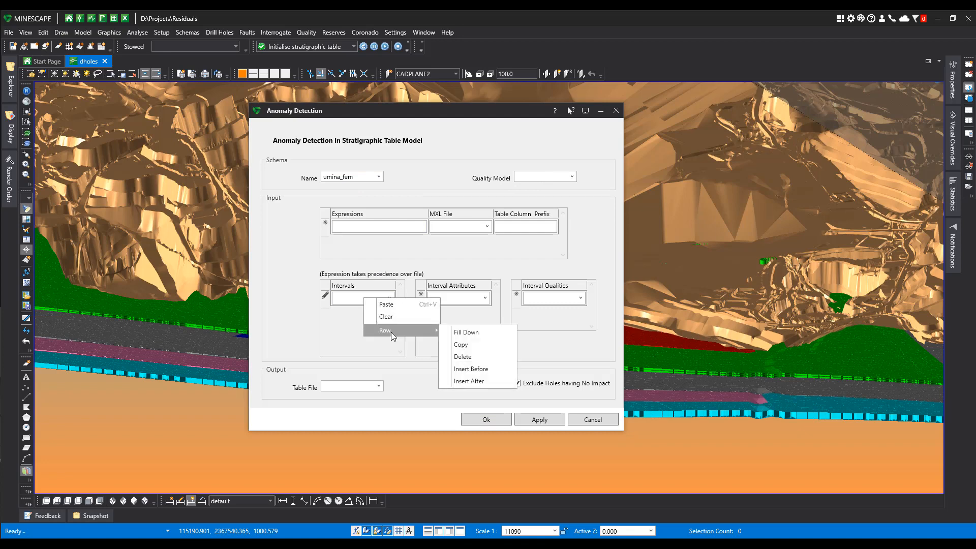
left_click(463, 333)
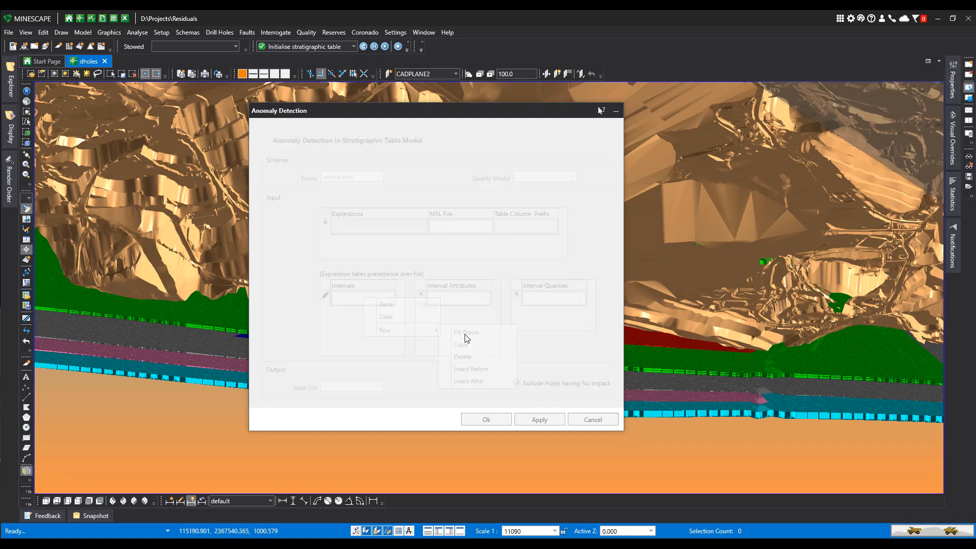
left_click(449, 355)
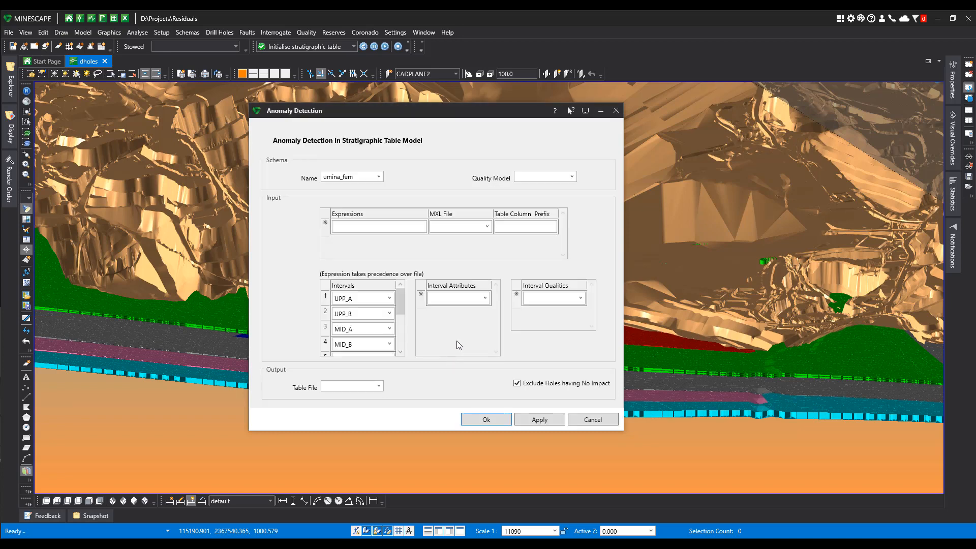
Add THICK and FLOOR as interval attributes and name the output table file umina_fem_residual
left_click(486, 299)
left_click(486, 299)
left_click(452, 311)
key("Tab")
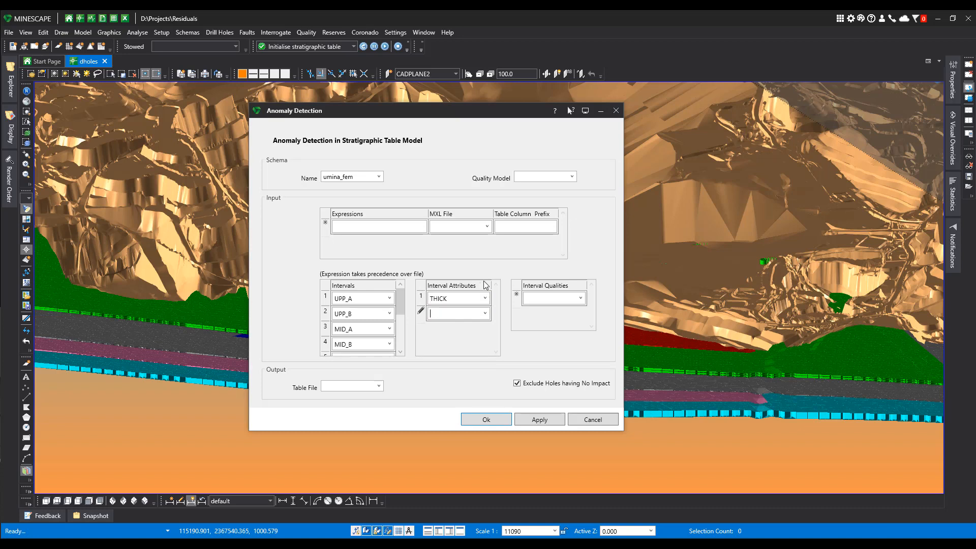
left_click(486, 314)
left_click(456, 345)
key("Tab")
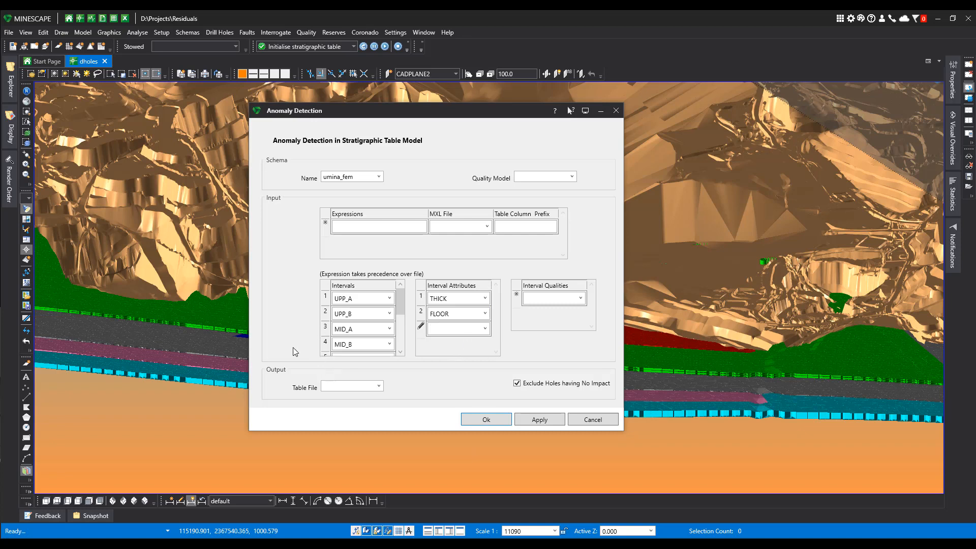
left_click(339, 387)
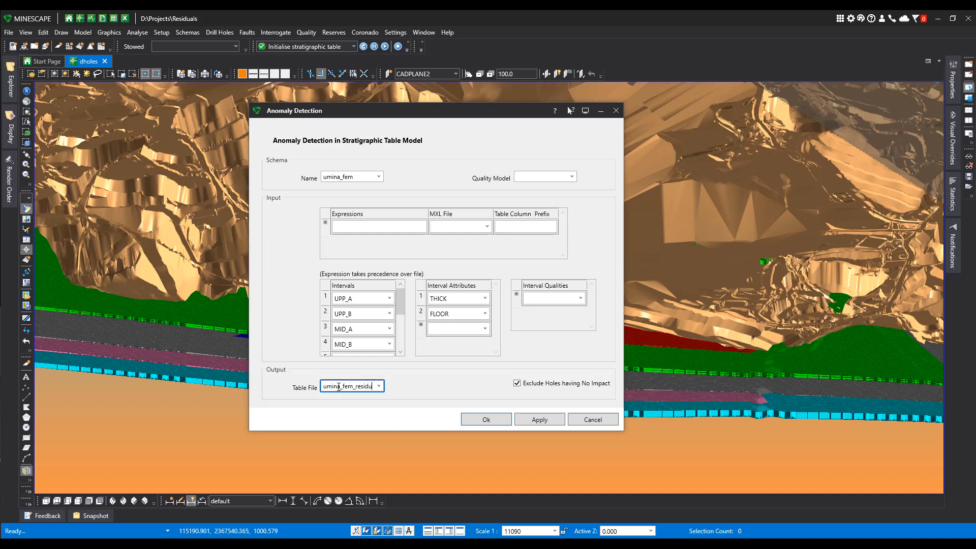
type("al")
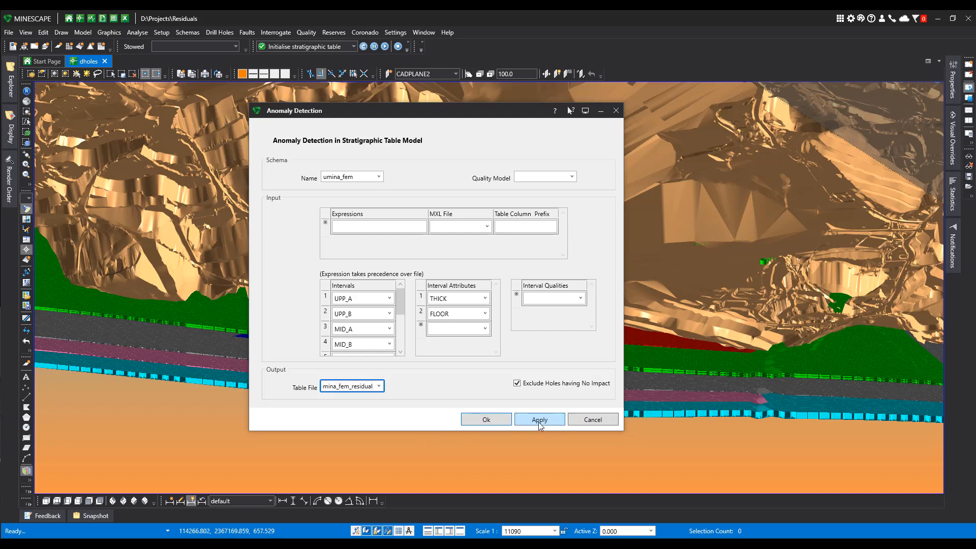
Stop excluding holes having no impact and run the anomaly detection for umina_fem
left_click(517, 383)
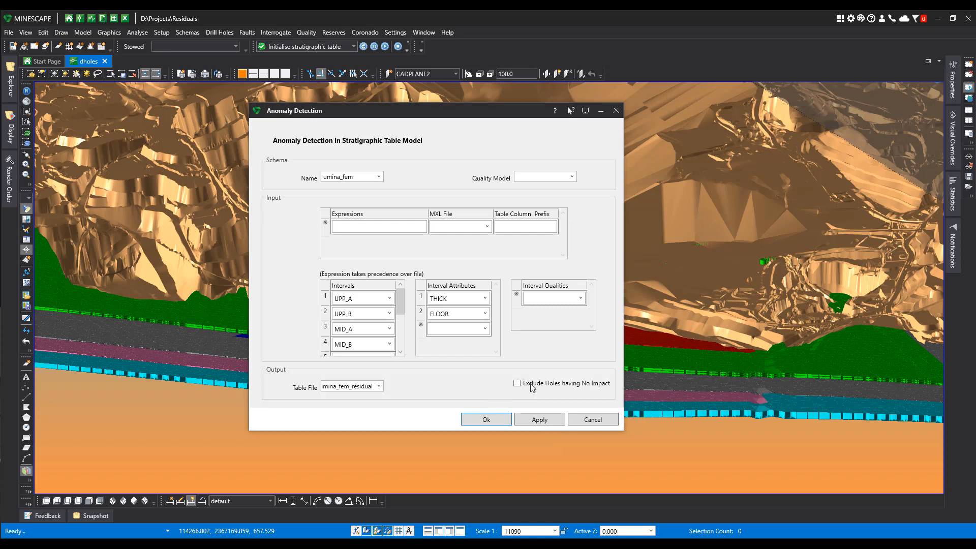
left_click(539, 420)
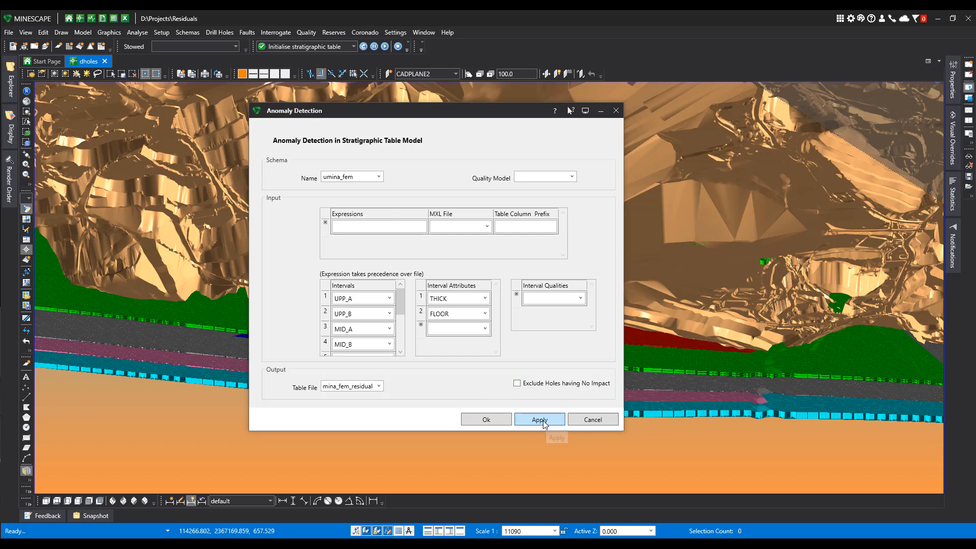
Run anomaly detection for schema umina_height with the output table file named umina_height_residual
left_click(378, 177)
left_click(374, 201)
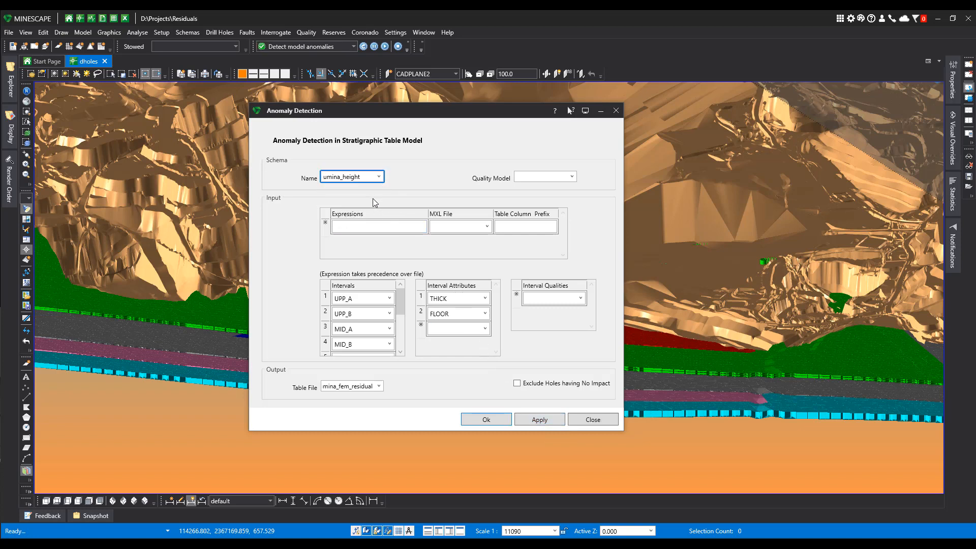
left_click(351, 387)
left_click(351, 387)
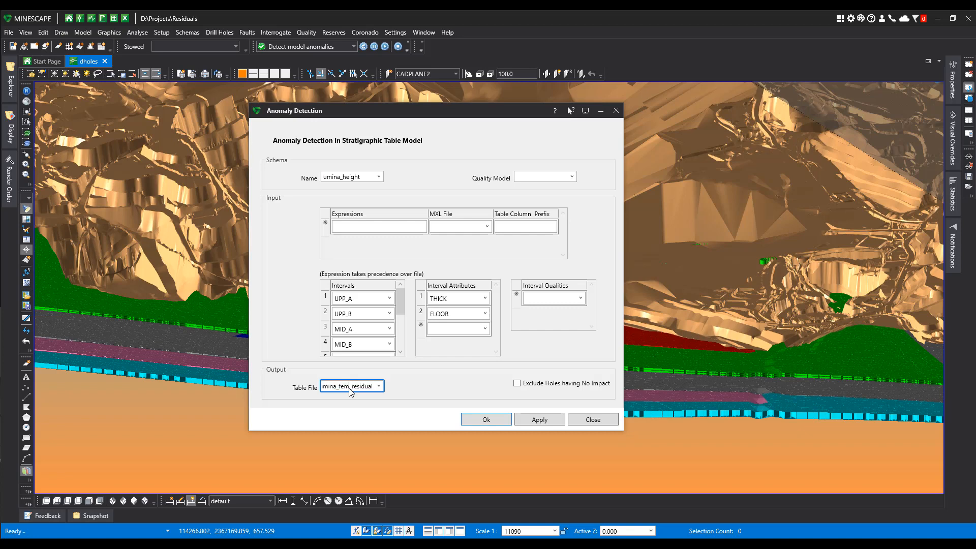
key("BackSpace")
key("BackSpace")
key("BackSpace")
type("height")
left_click(540, 420)
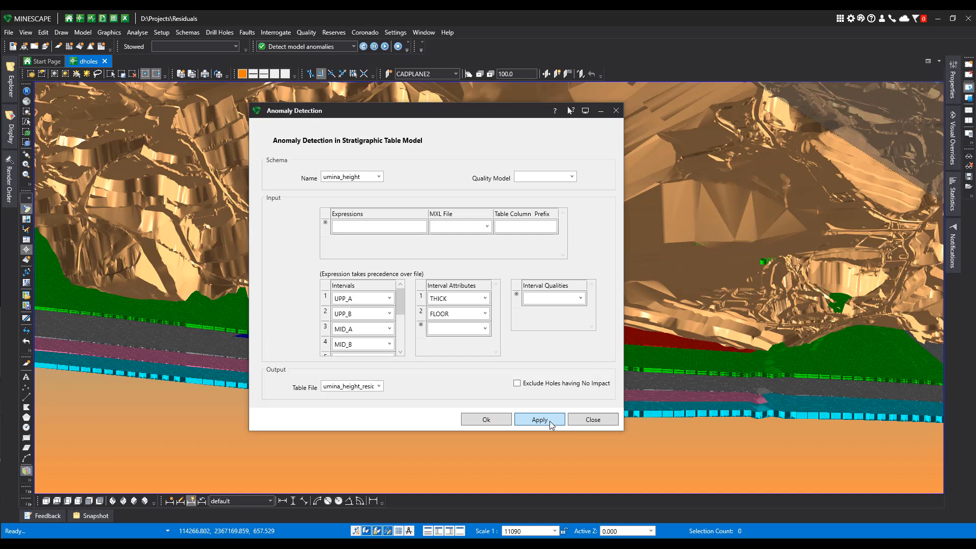
Run anomaly detection for schema umina_inv with the output table file named umina_inv_residual
left_click(378, 177)
left_click(367, 210)
double_click(359, 387)
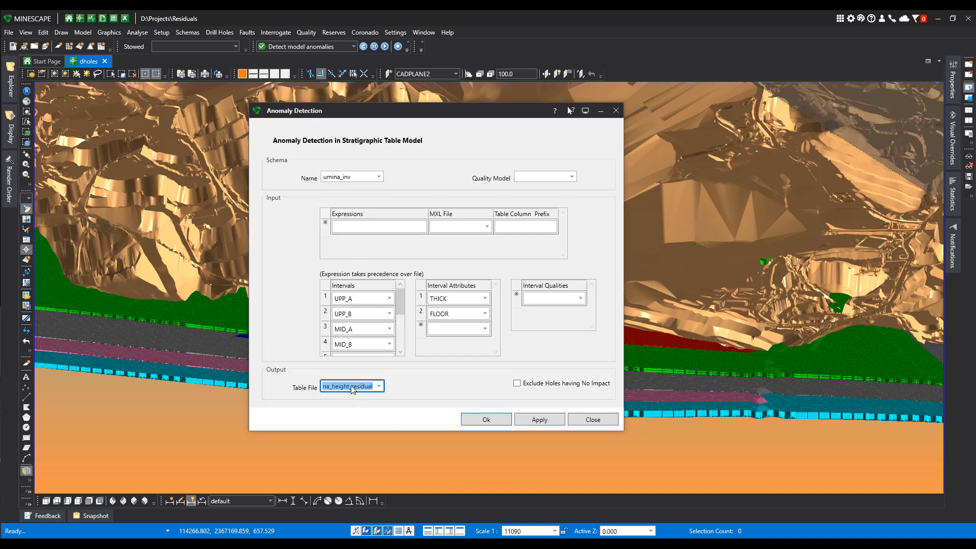
left_click(350, 386)
key("BackSpace")
key("BackSpace")
key("BackSpace")
key("BackSpace")
key("BackSpace")
key("BackSpace")
type("inv")
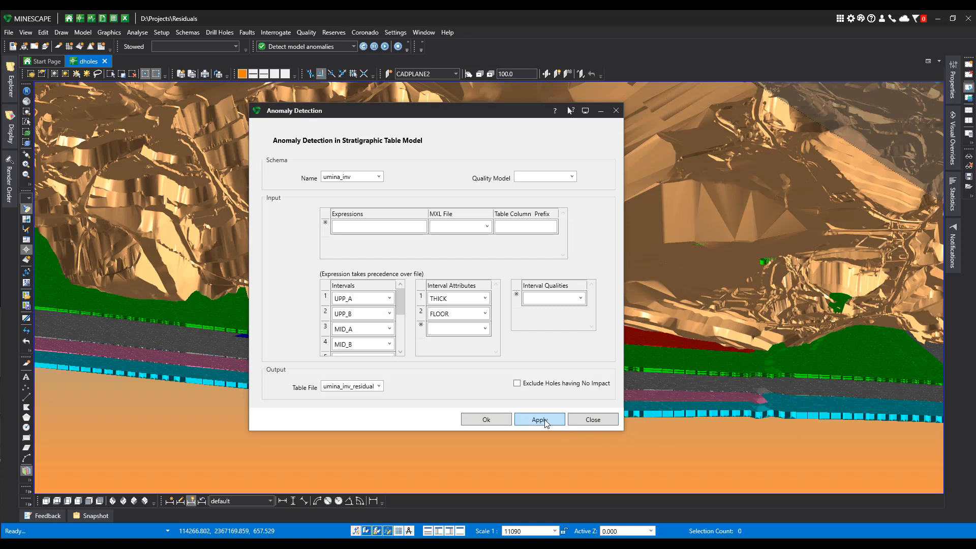
Run anomaly detection for schema umina_plan with output table file umina_plan_residual and close the dialog
left_click(382, 177)
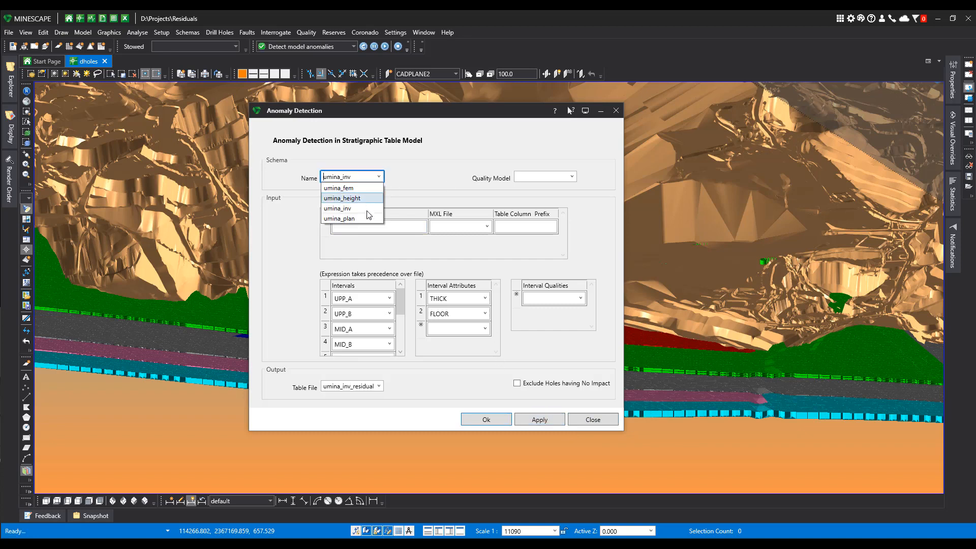
left_click(361, 219)
double_click(352, 387)
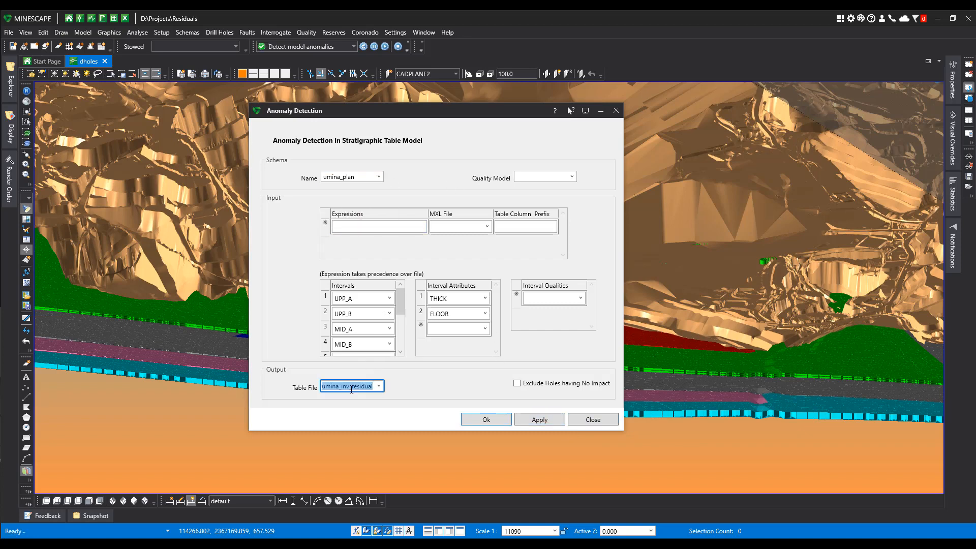
left_click(352, 388)
key("BackSpace")
key("BackSpace")
key("BackSpace")
type("plan")
left_click(554, 421)
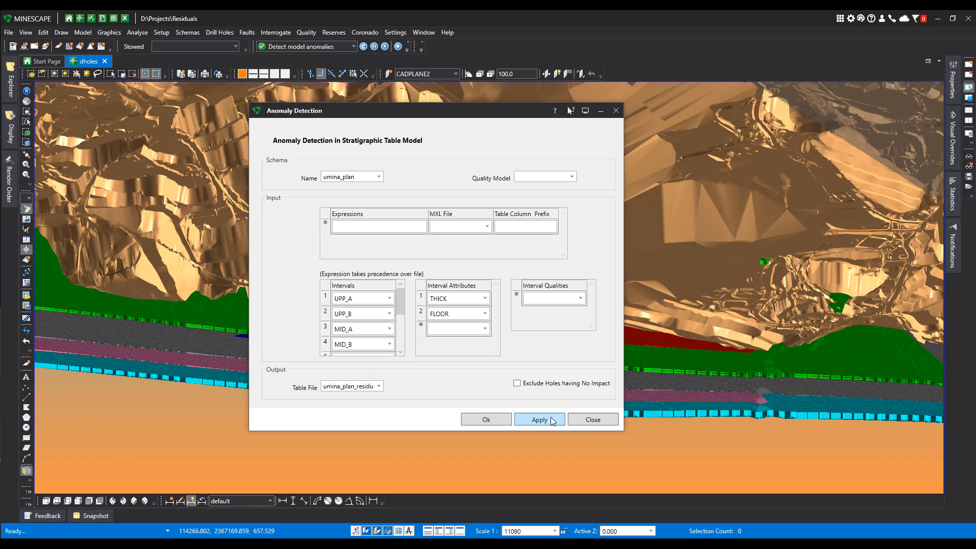
left_click(592, 420)
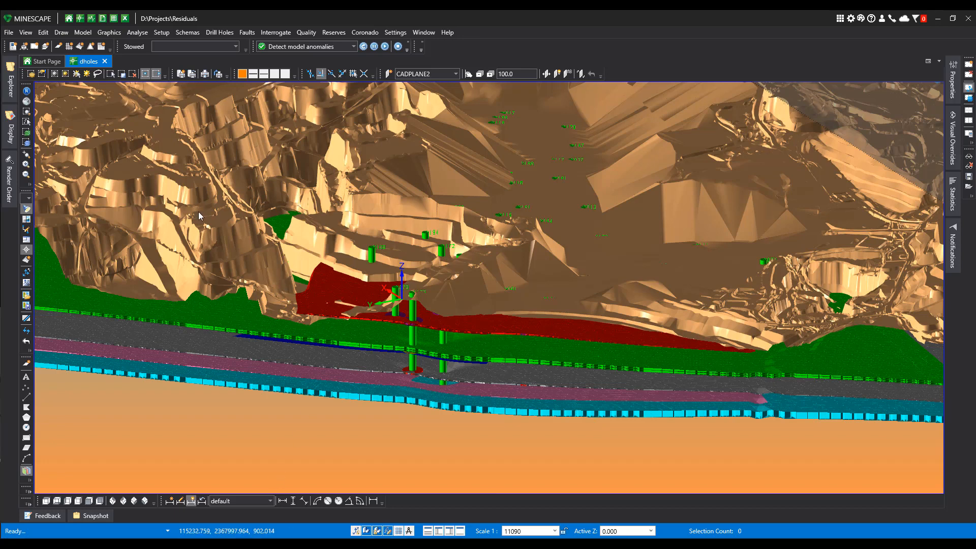
Open the umina_fem_residual table and freeze its HOLENAME column
left_click(12, 92)
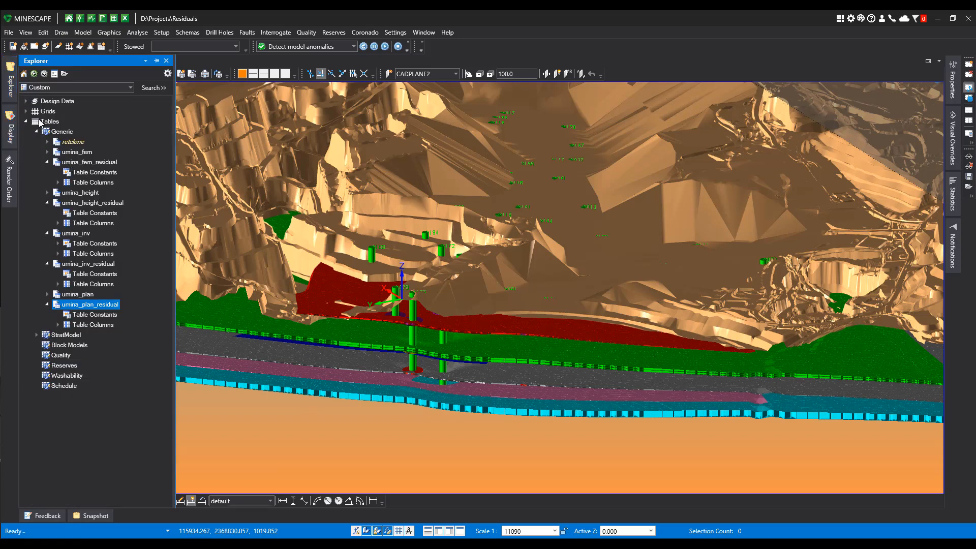
double_click(87, 163)
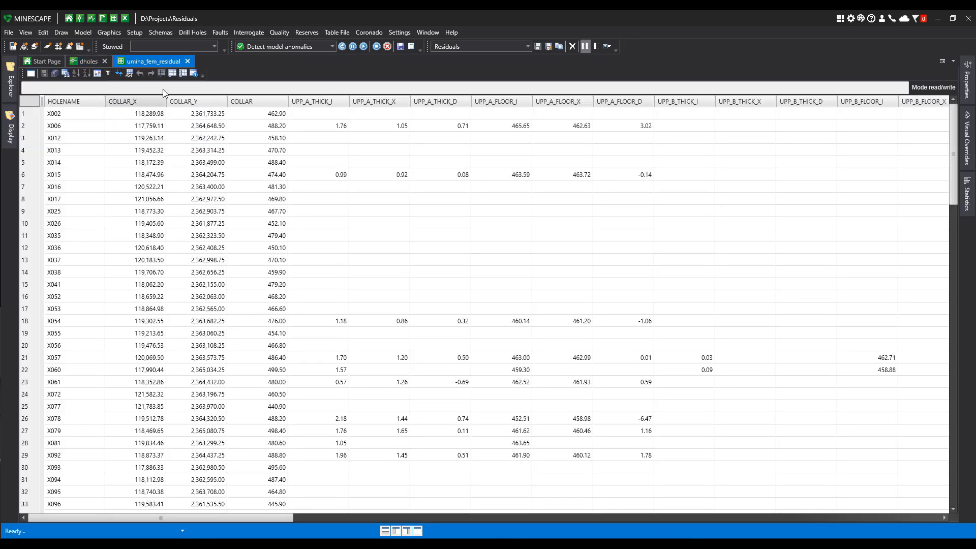
left_click(184, 72)
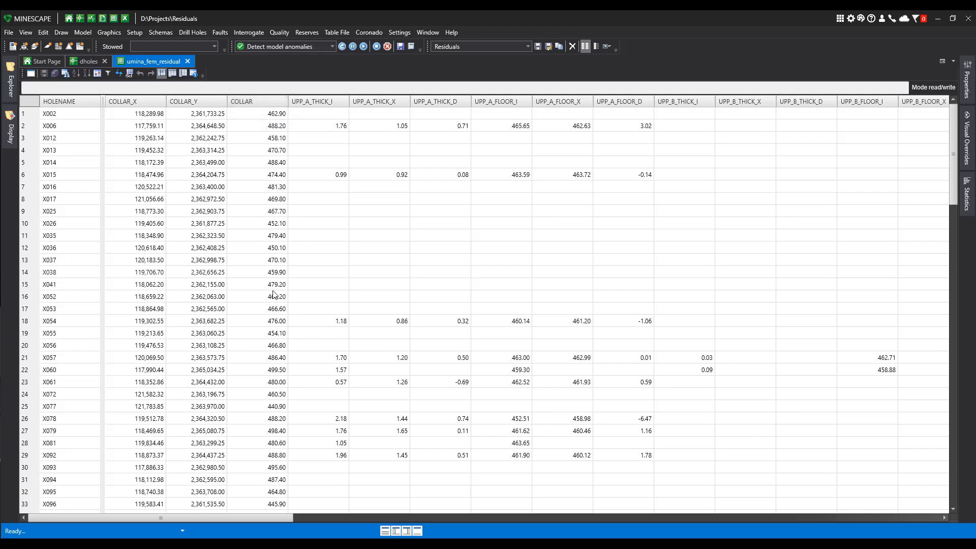
Examine the residual columns of umina_fem_residual and select TUFM_THICK_I, TUFM_THICK_X and TUFM_THICK_D
left_click_drag(250, 518, 255, 518)
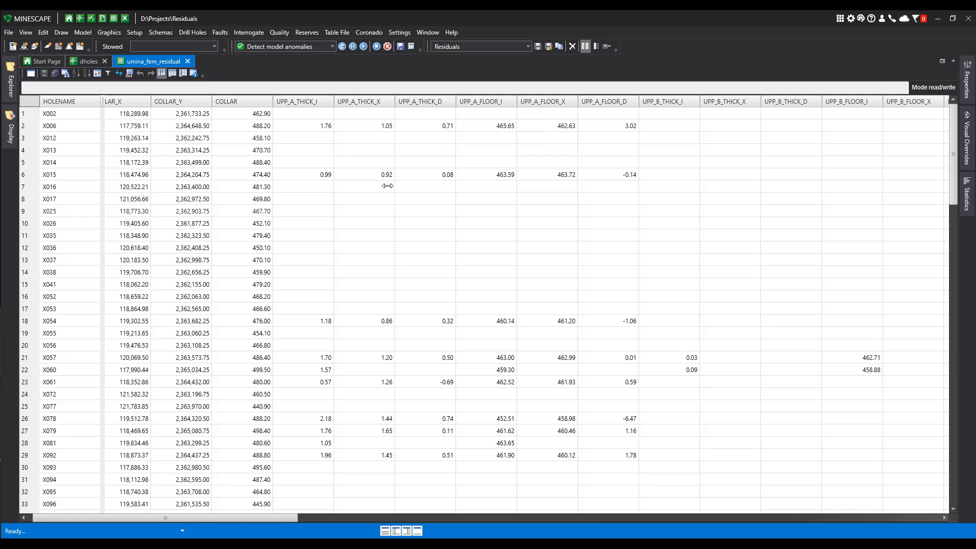
left_click_drag(289, 520, 661, 529)
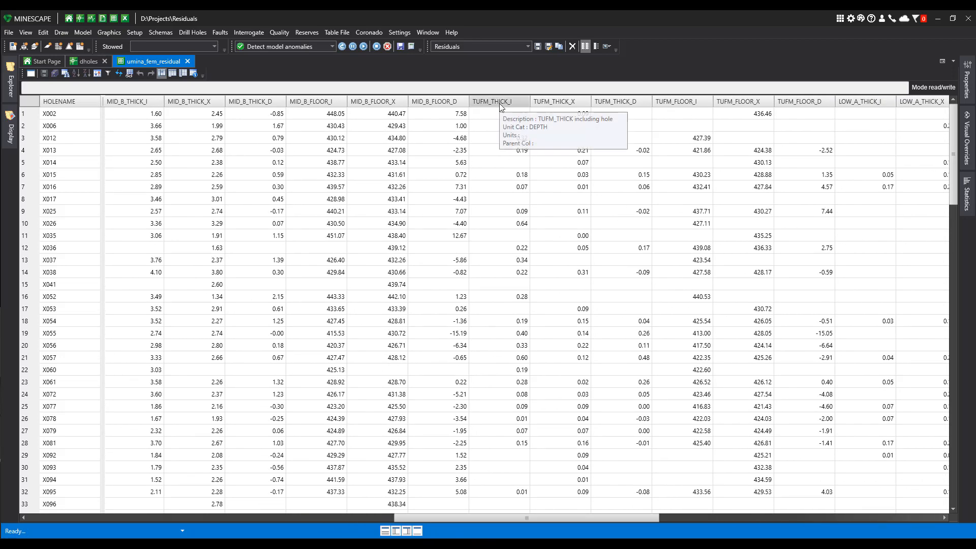
left_click_drag(499, 102, 614, 128)
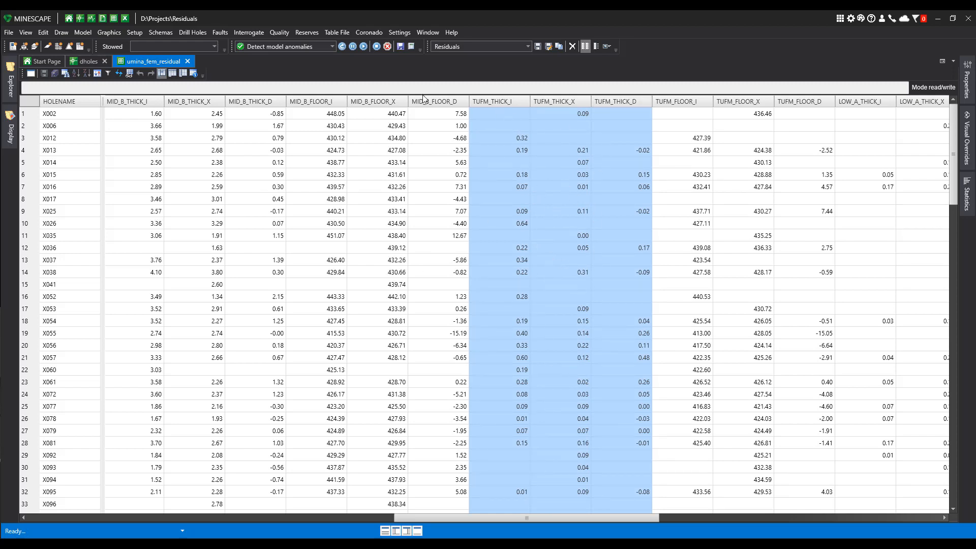
Plot a histogram of the TUFM_THICK_D column from the umina_fem_residual table
left_click(342, 35)
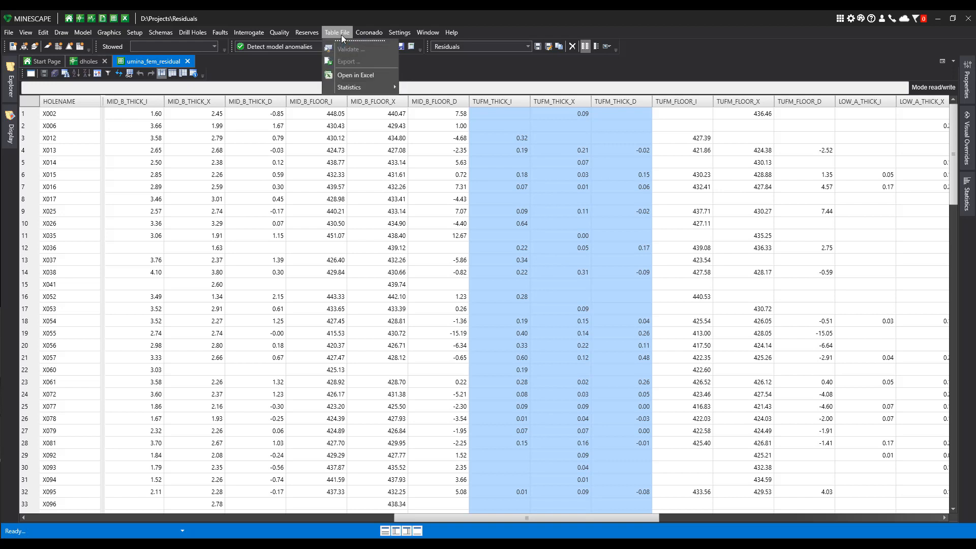
mouse_move(348, 88)
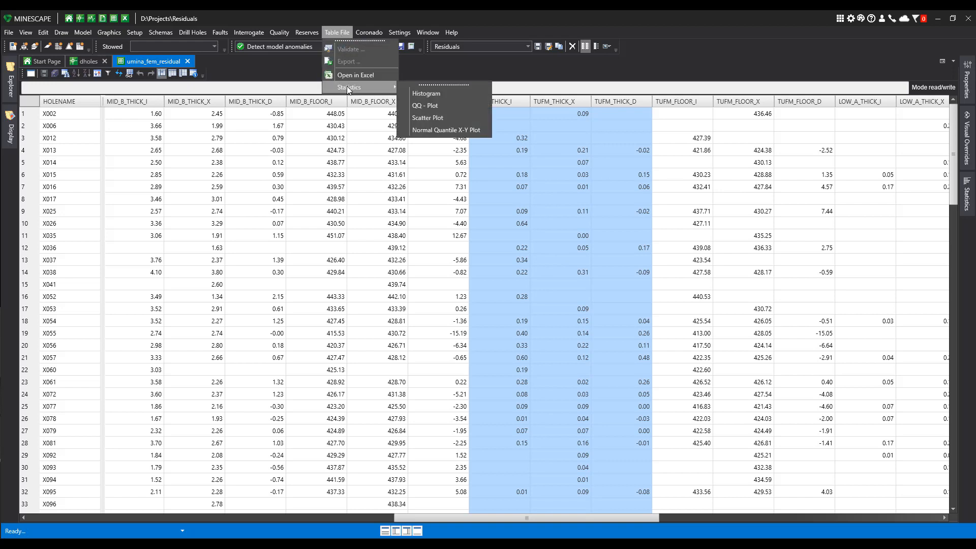
left_click(418, 93)
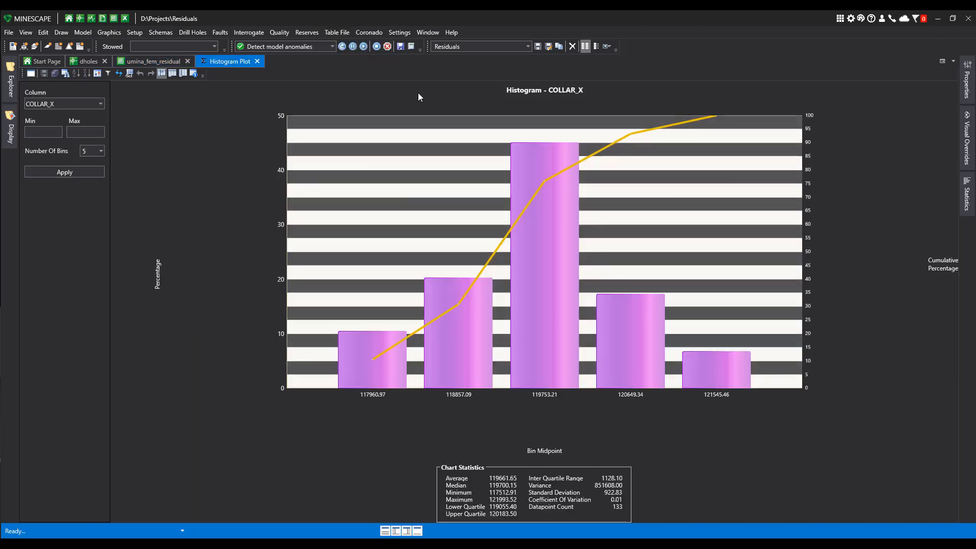
left_click(92, 104)
scroll(63, 192, "down", 2)
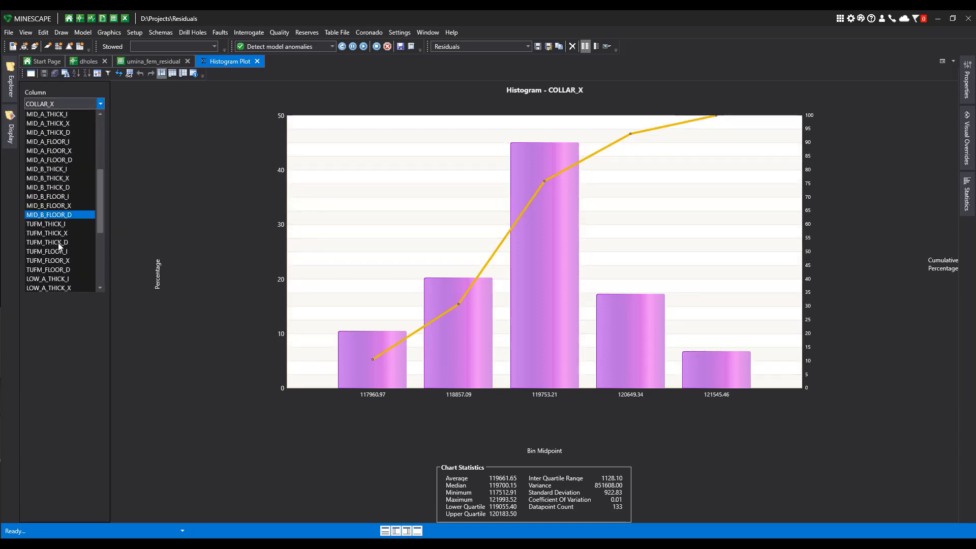
scroll(60, 246, "down", 2)
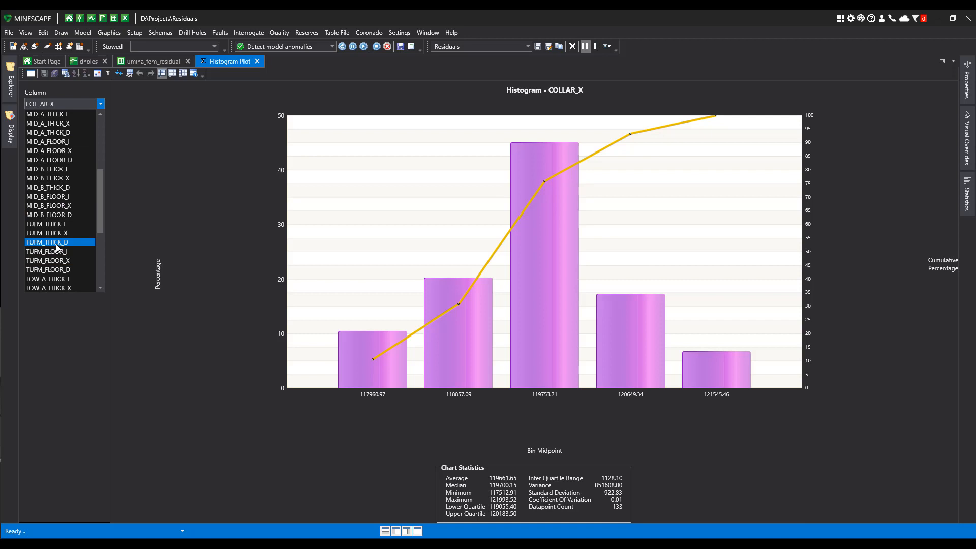
left_click(57, 248)
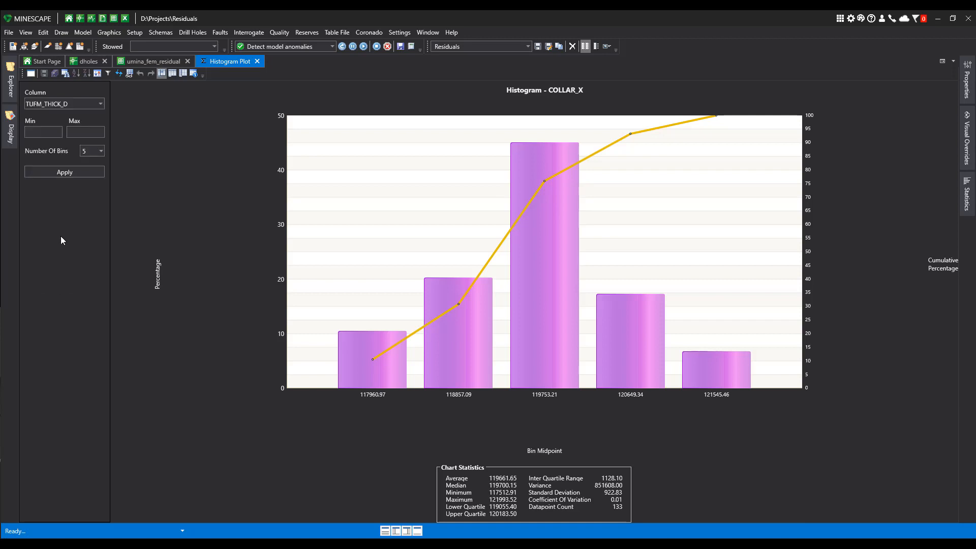
left_click(78, 171)
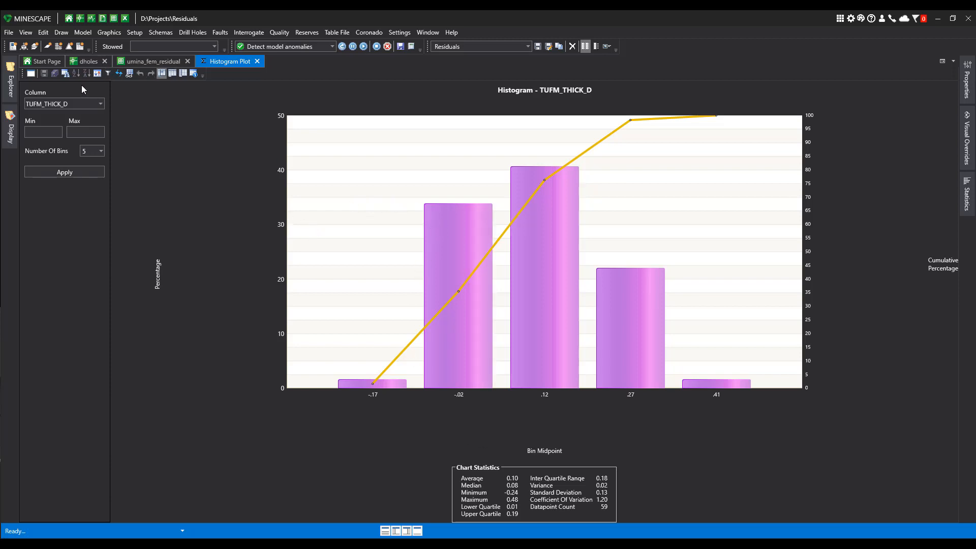
Open the umina_height_residual table and plot a histogram of its TUFM_THICK_D column
left_click(10, 84)
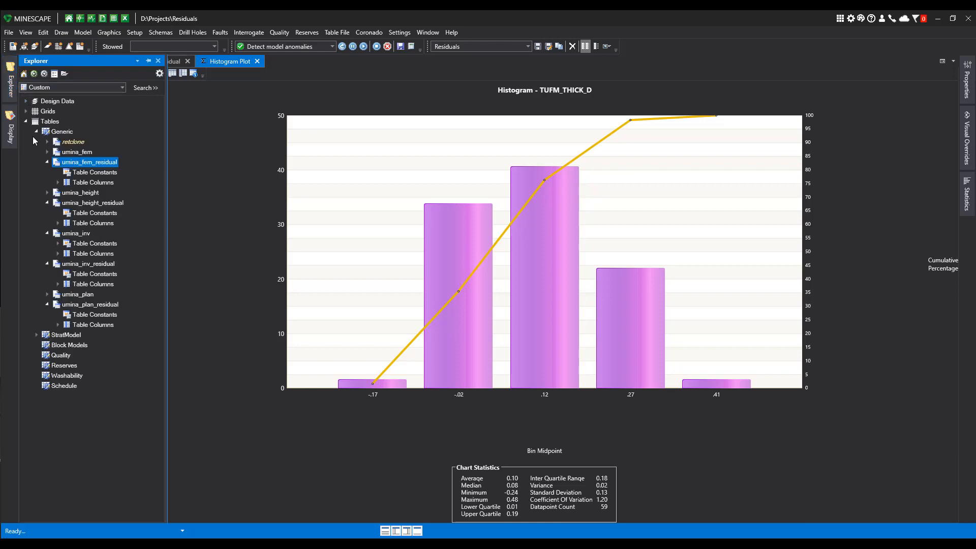
double_click(87, 203)
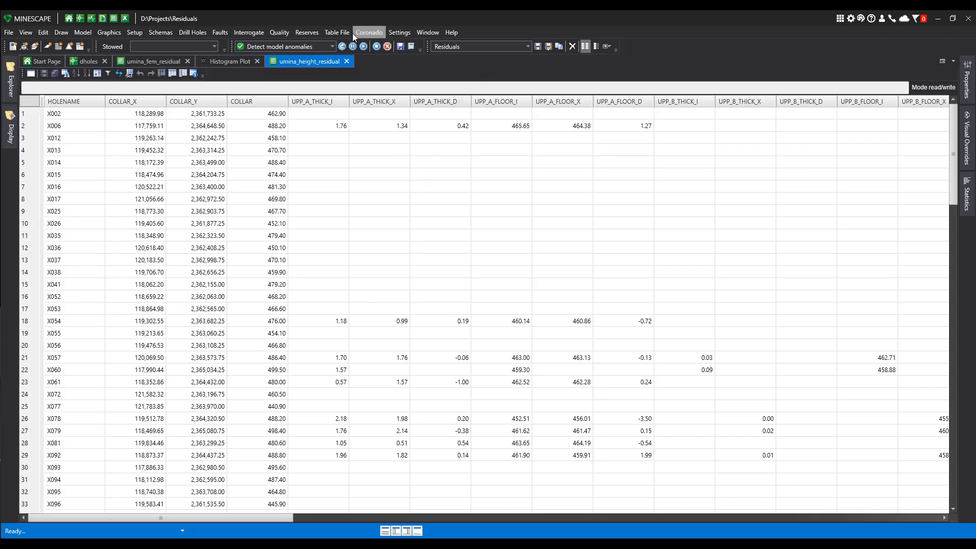
left_click(335, 33)
mouse_move(357, 90)
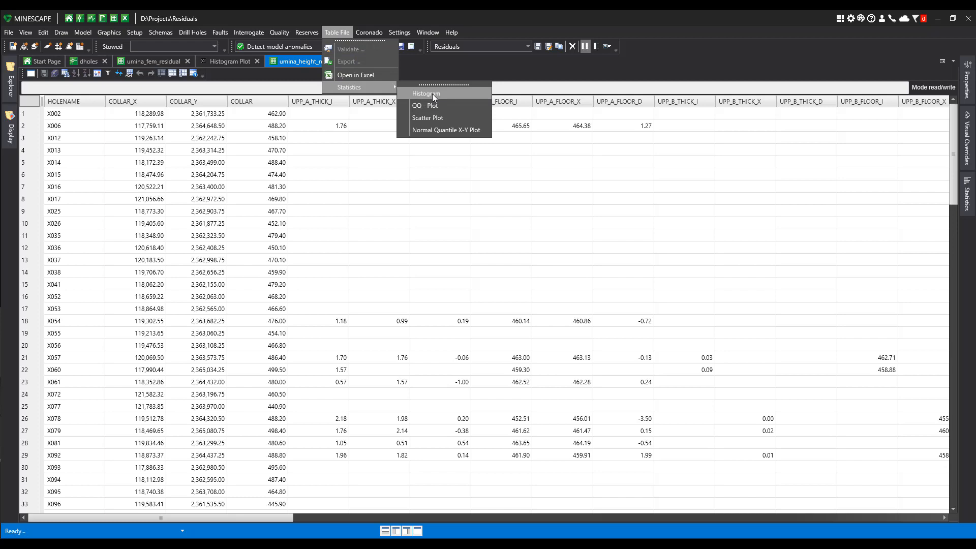
left_click(432, 94)
left_click(100, 104)
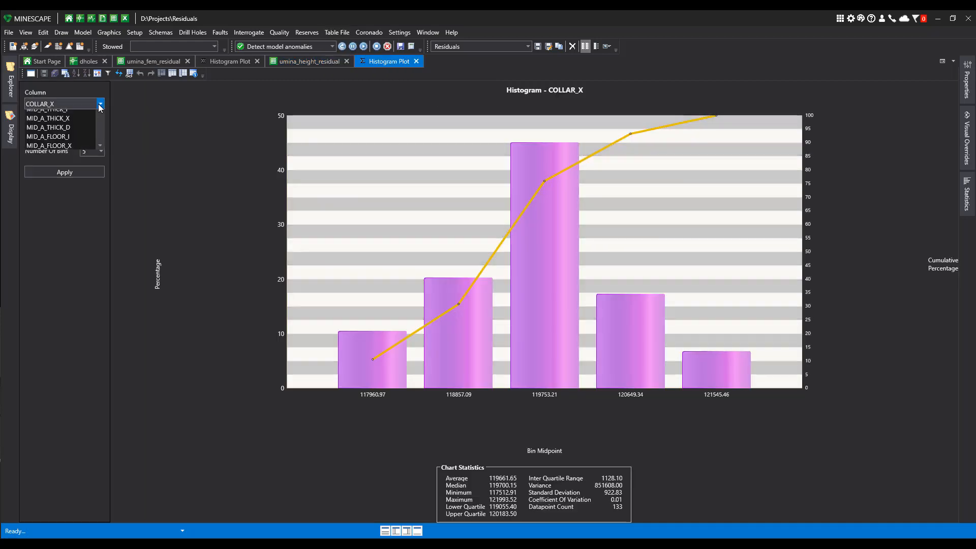
scroll(36, 248, "down", 3)
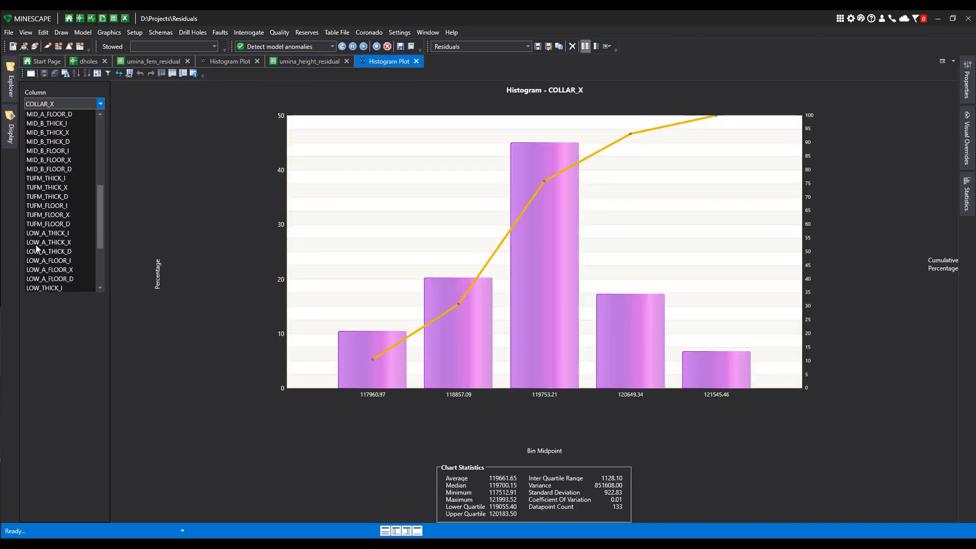
left_click(56, 197)
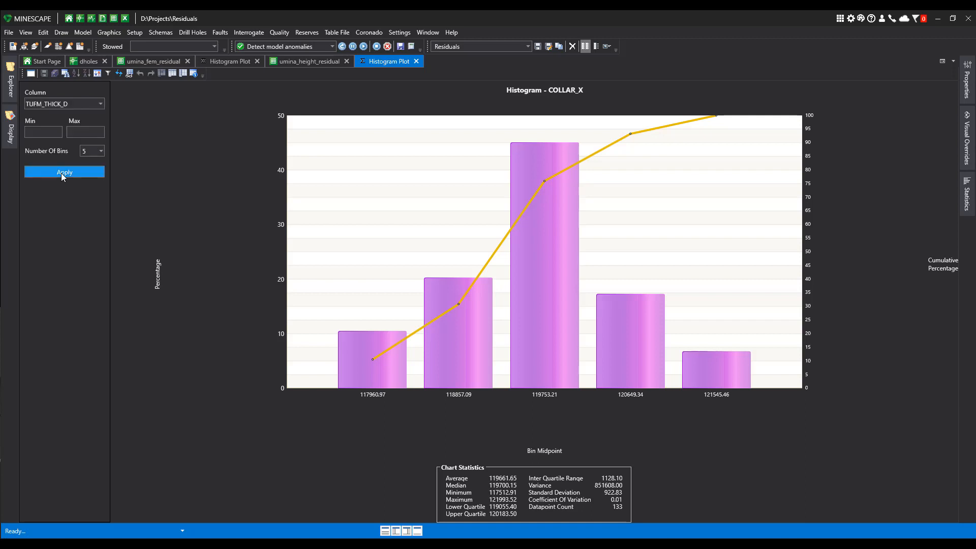
left_click(61, 173)
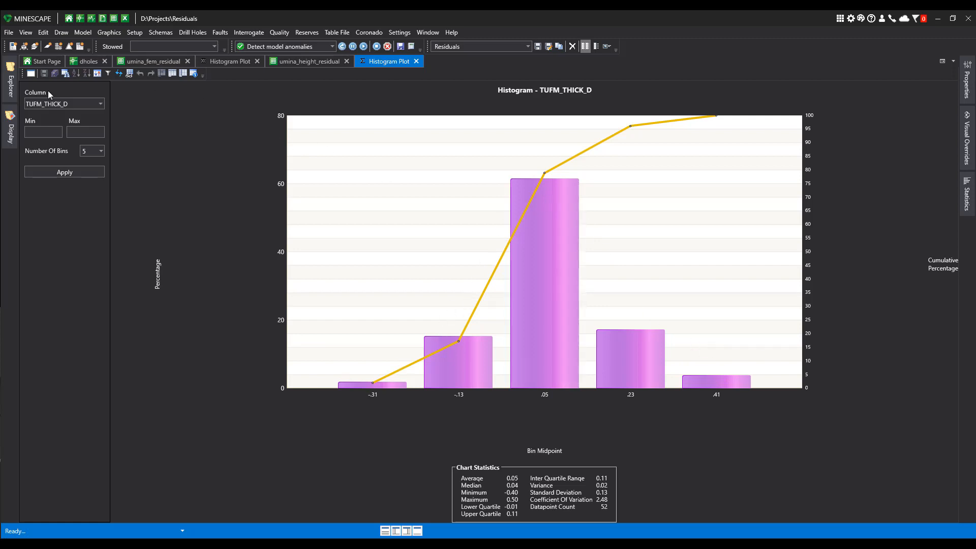
Open the umina_inv_residual table and plot a histogram of its TUFM_THICK_D column
left_click(12, 86)
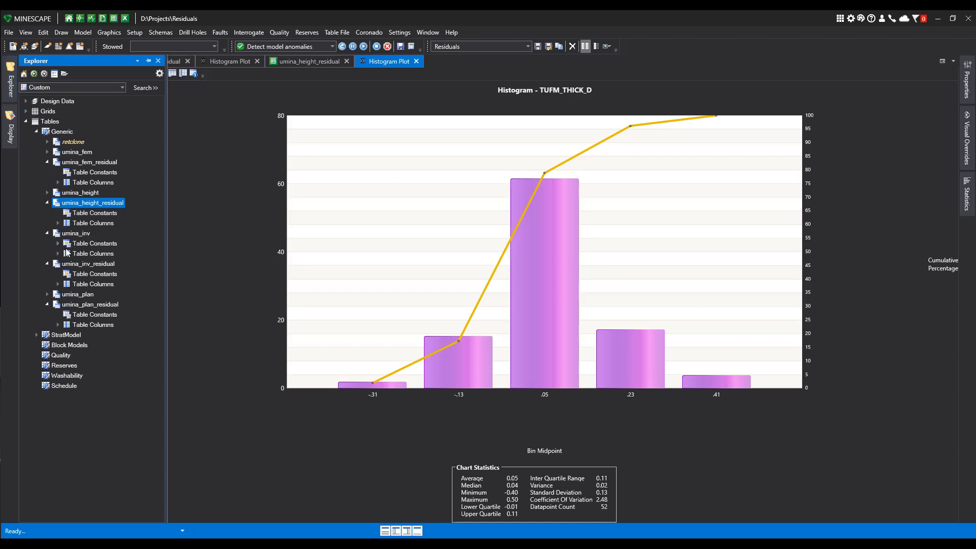
double_click(88, 264)
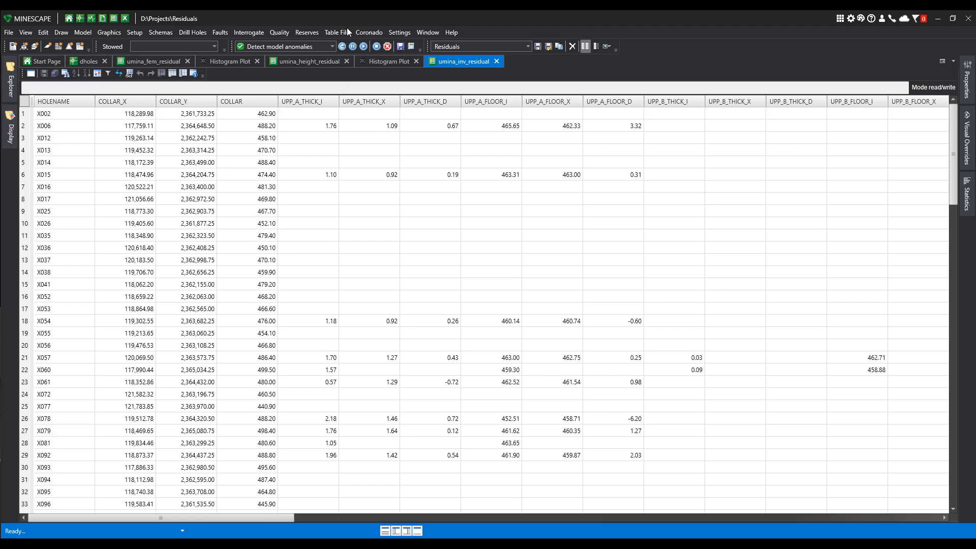
left_click(343, 32)
mouse_move(372, 88)
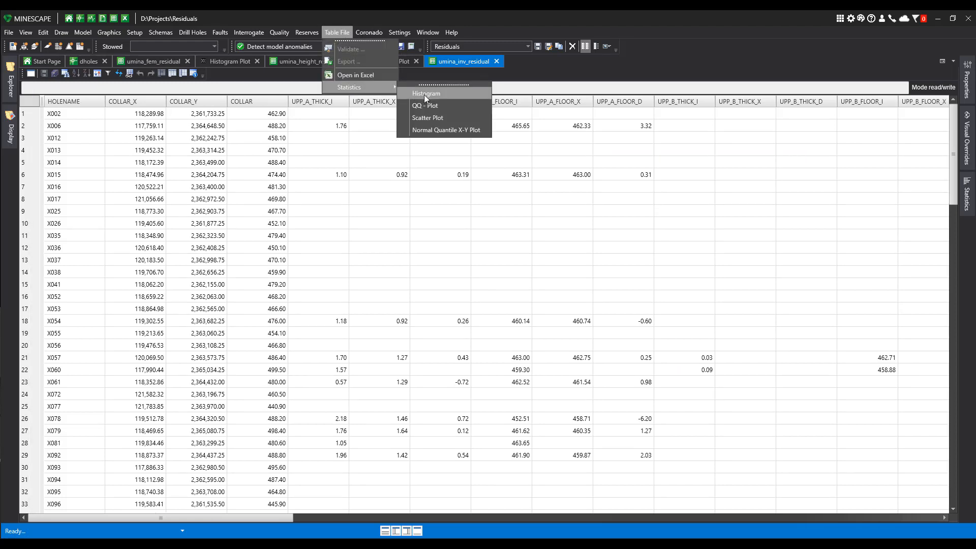
left_click(426, 93)
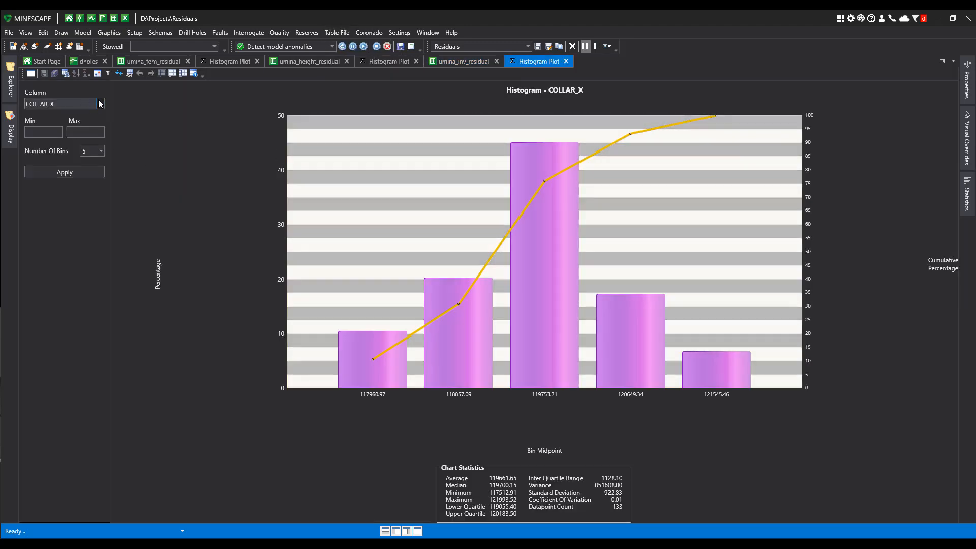
left_click(100, 104)
scroll(76, 203, "down", 5)
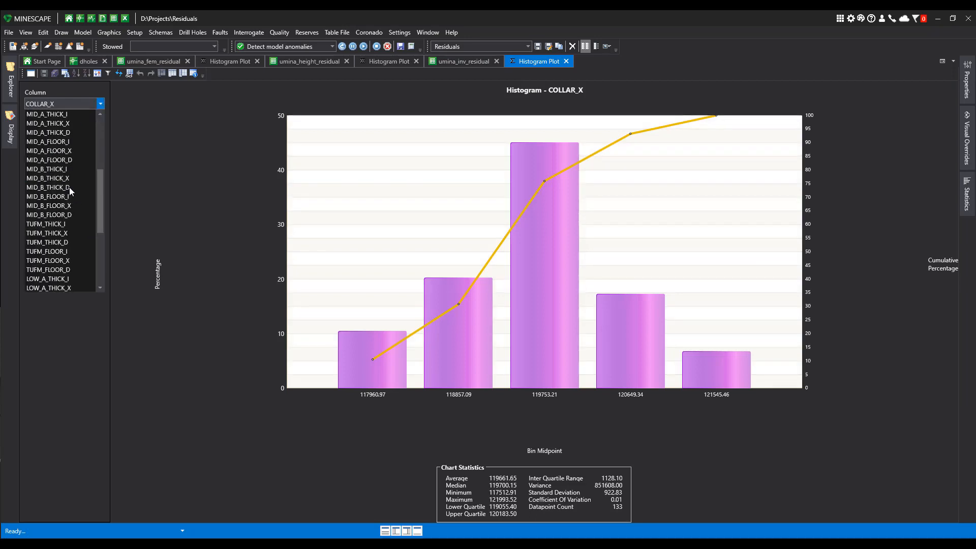
left_click(57, 242)
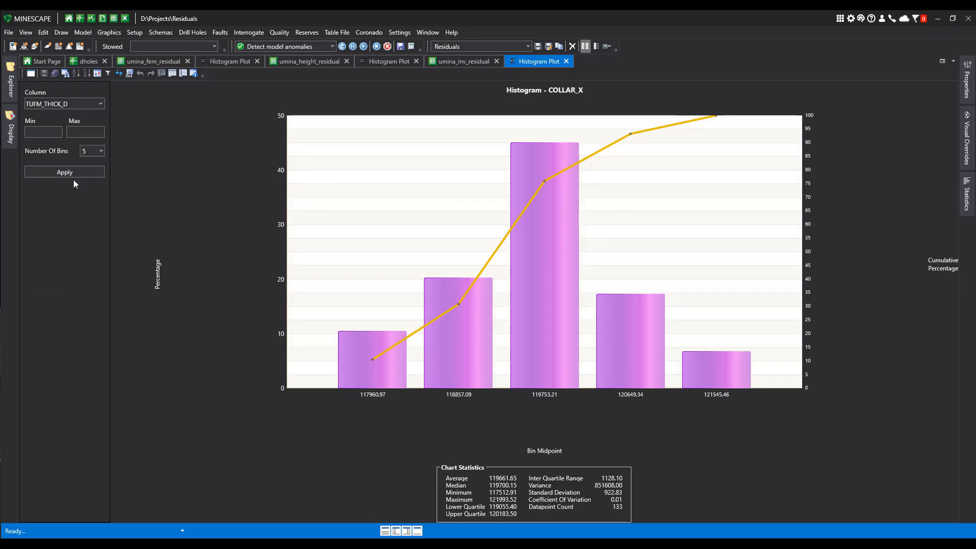
left_click(71, 172)
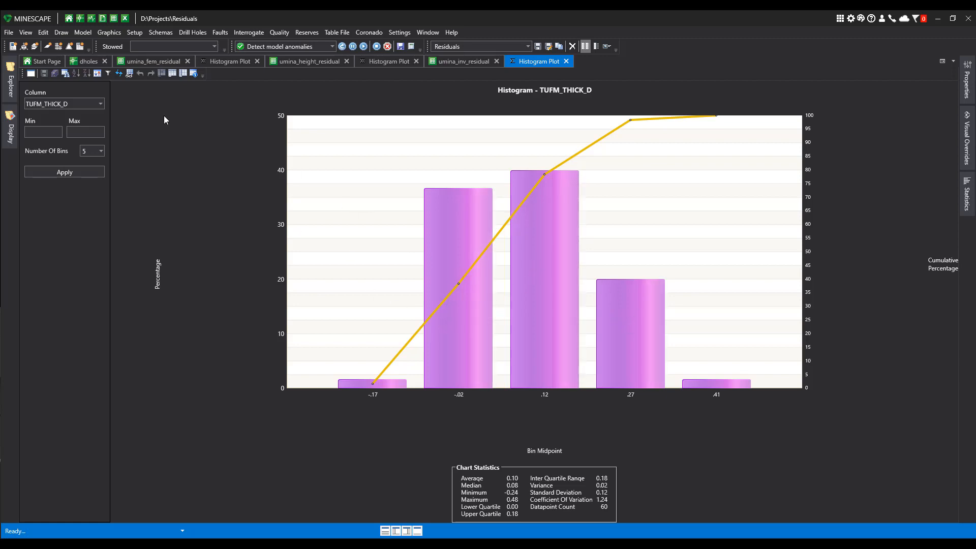
Open the umina_plan_residual table and plot a histogram of its TUFM_THICK_D column
mouse_move(11, 79)
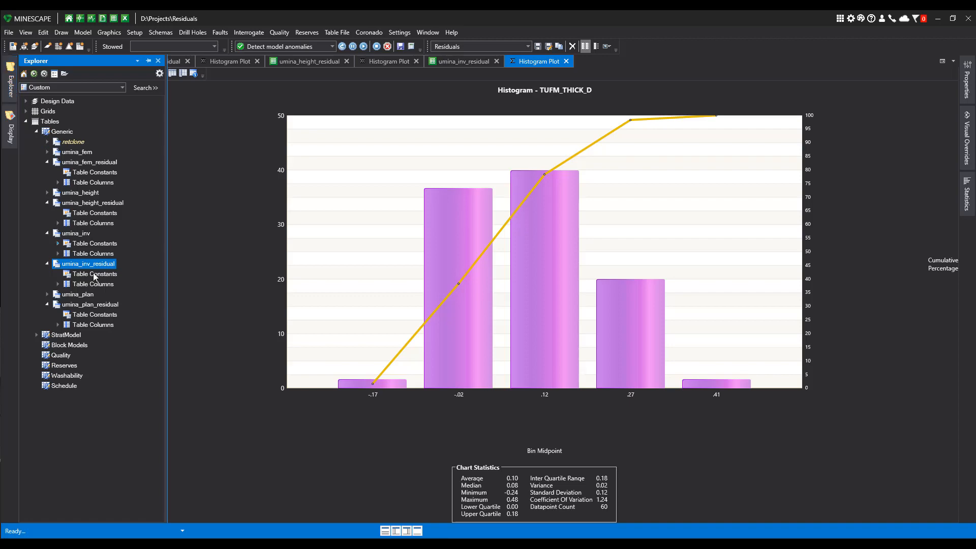
double_click(73, 305)
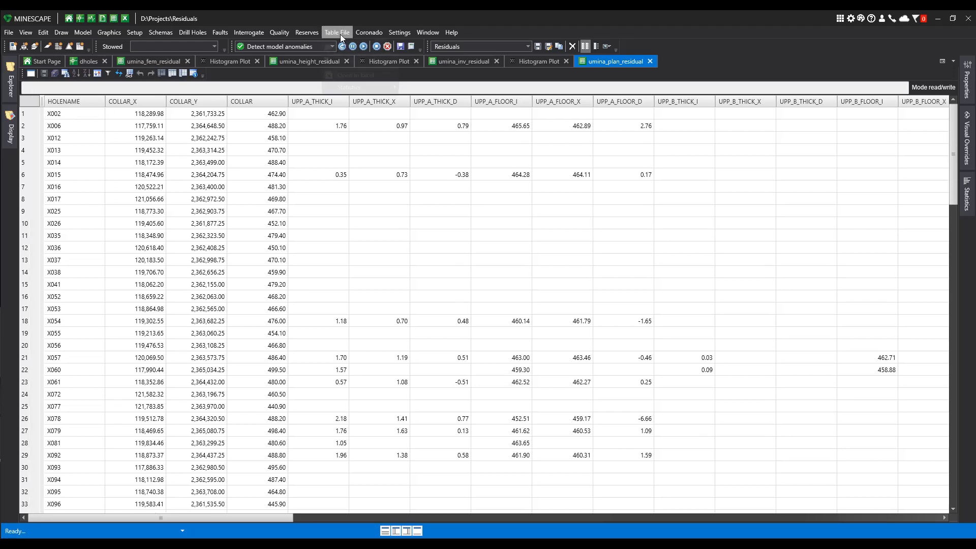
left_click(338, 33)
mouse_move(352, 87)
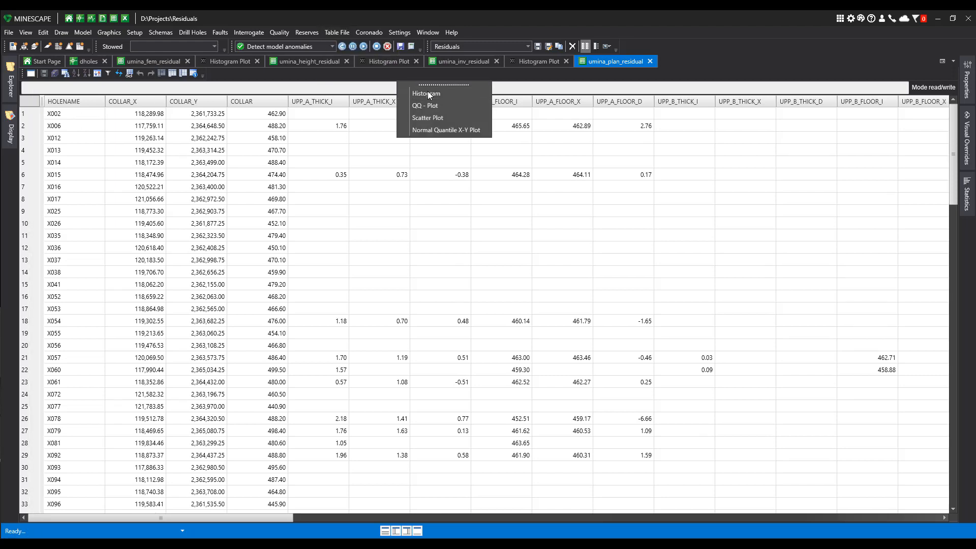
left_click(428, 91)
left_click(100, 103)
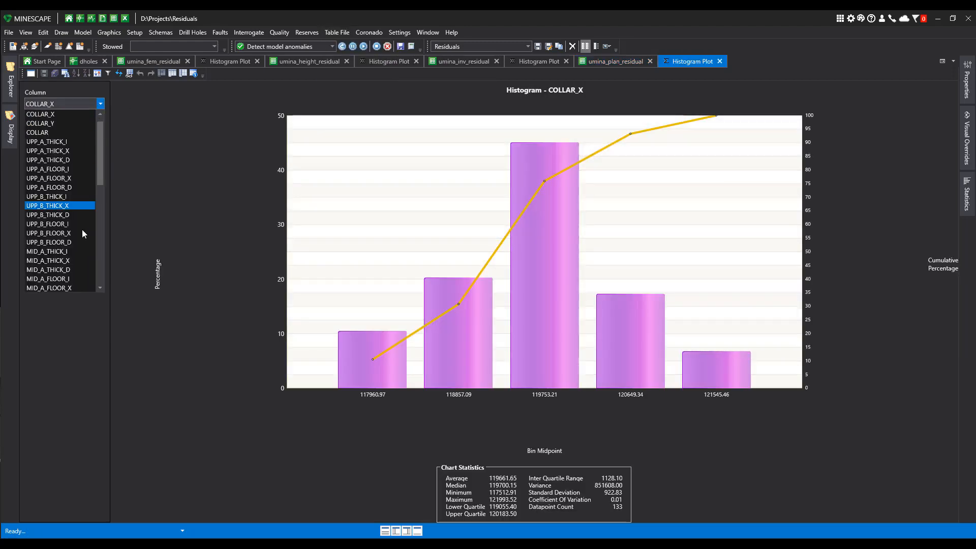
scroll(73, 249, "down", 7)
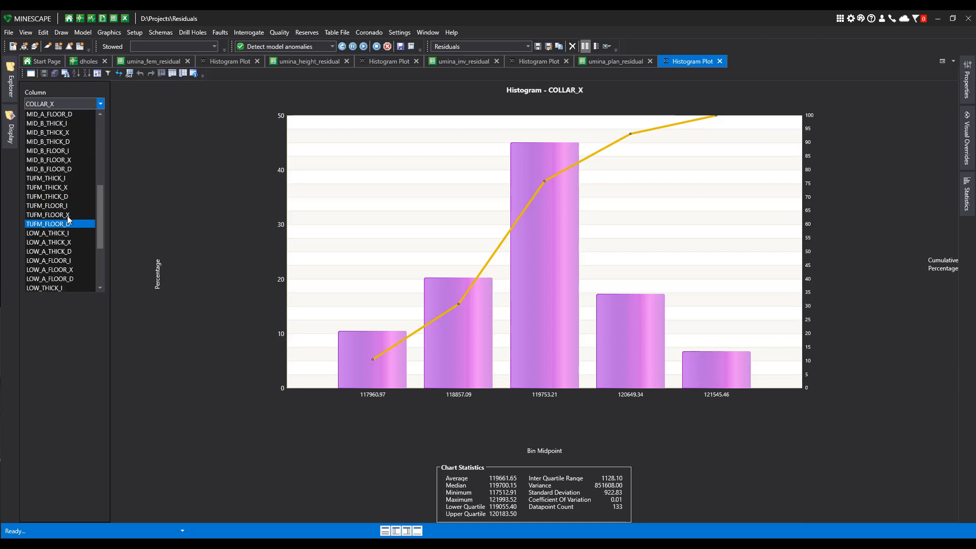
left_click(59, 197)
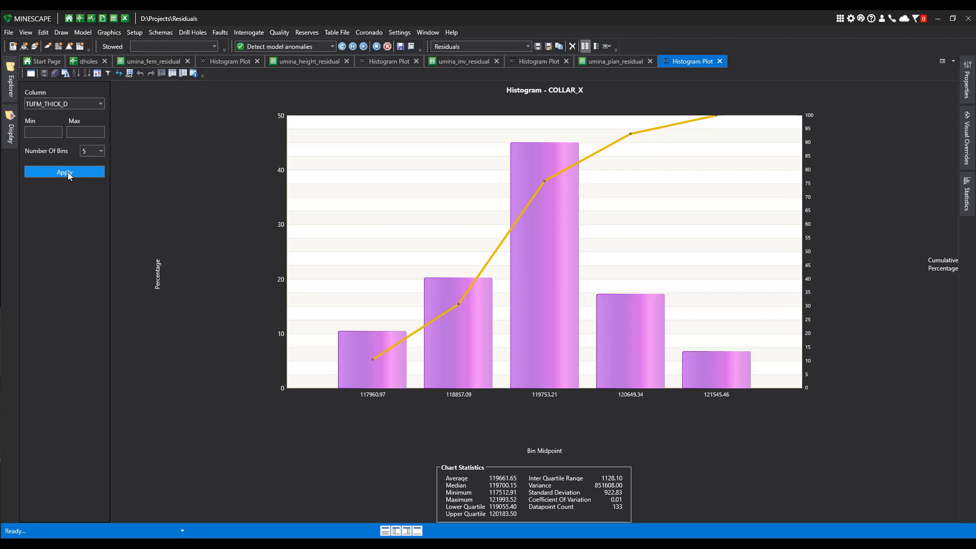
left_click(68, 172)
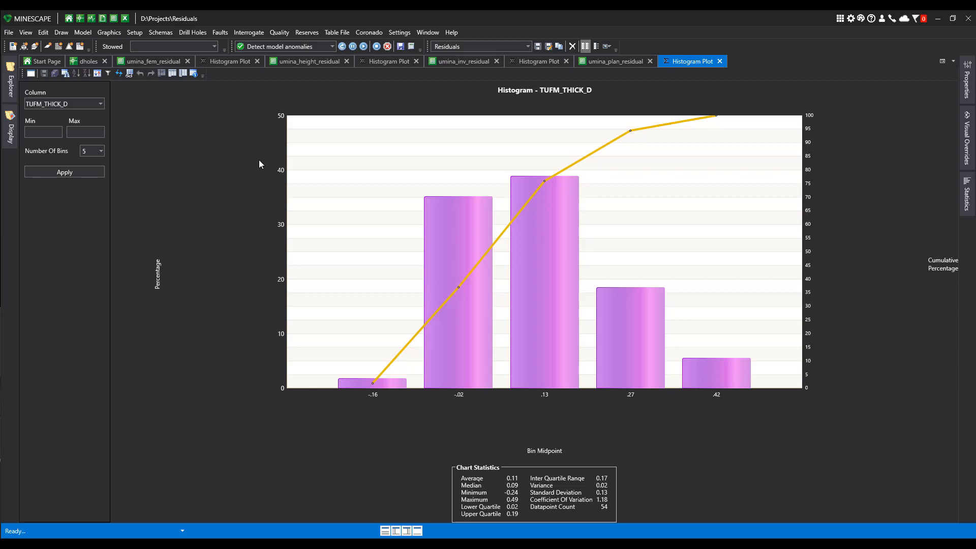
Create a QQ plot for umina_plan_residual with TUFM_THICK_I as the X column and TUFM_THICK_D as the Y column
left_click(337, 32)
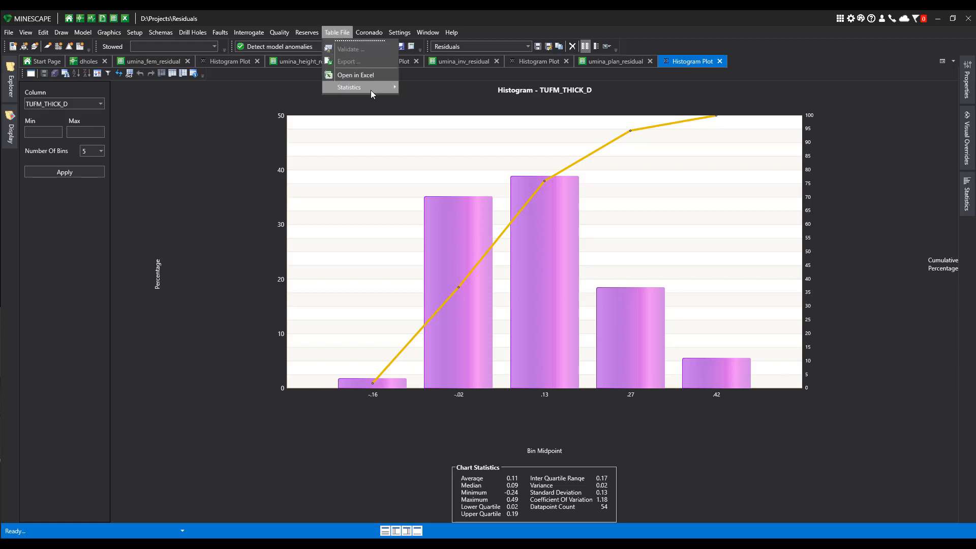
mouse_move(376, 88)
left_click(423, 105)
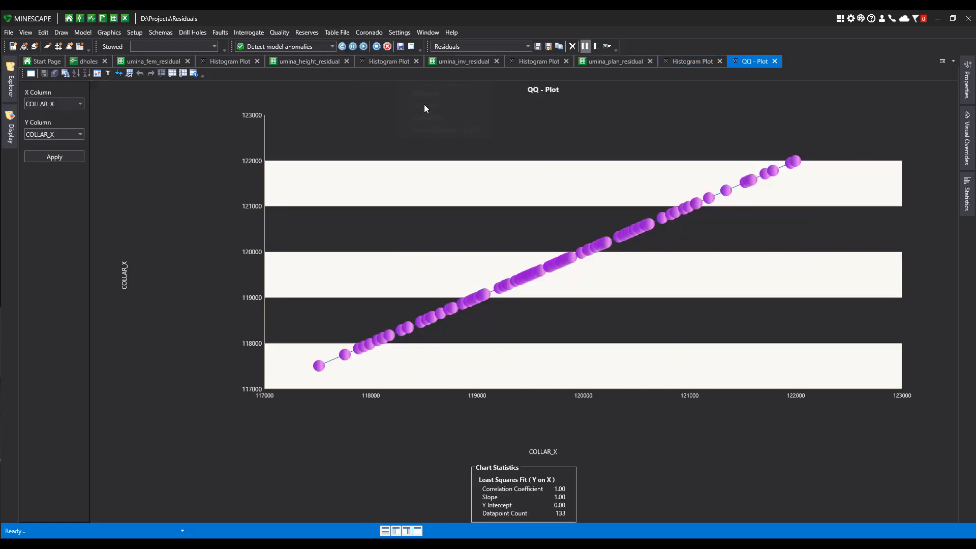
left_click(80, 104)
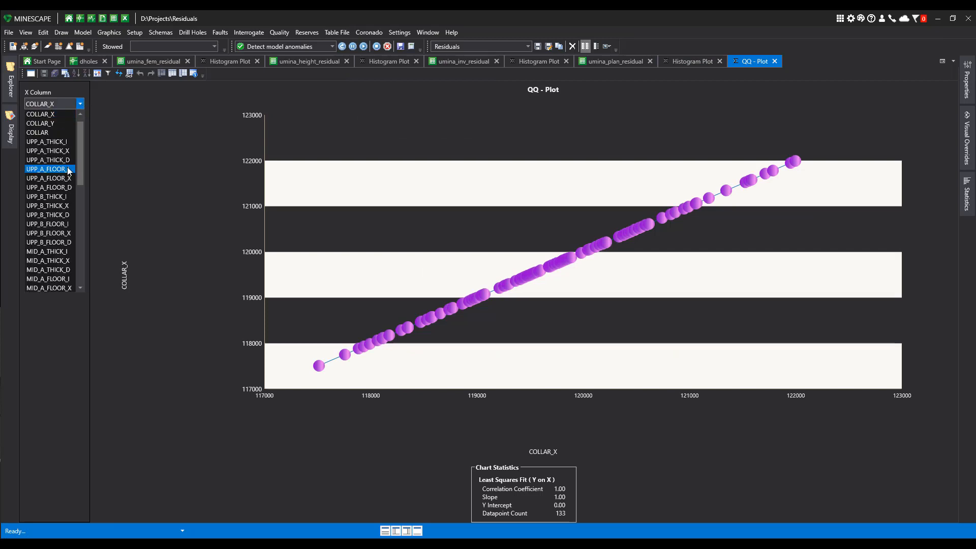
scroll(67, 167, "down", 5)
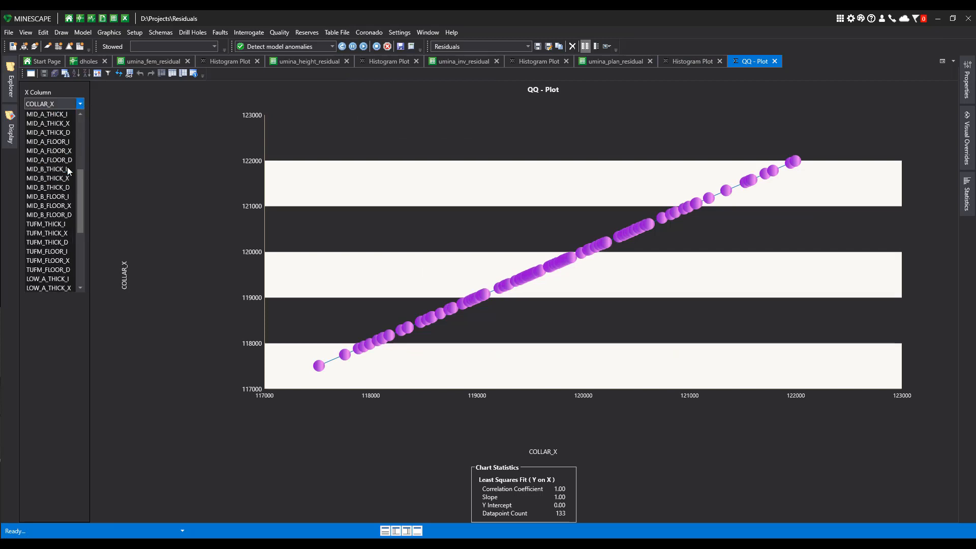
left_click(52, 224)
left_click(81, 135)
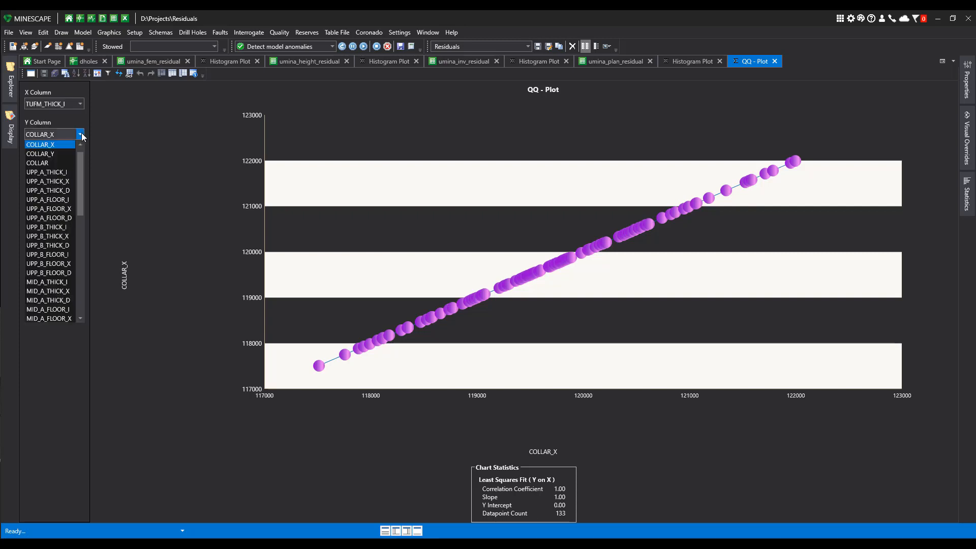
scroll(69, 220, "down", 7)
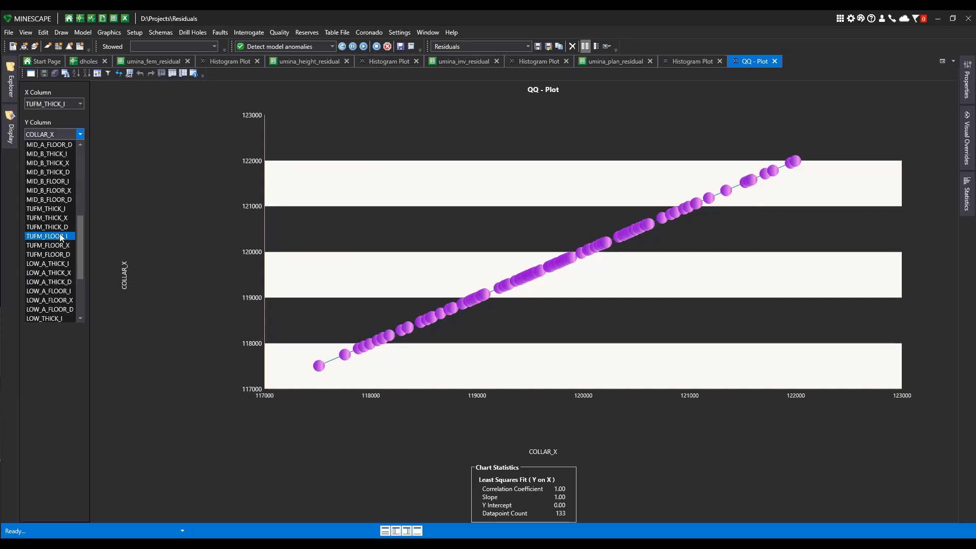
left_click(58, 228)
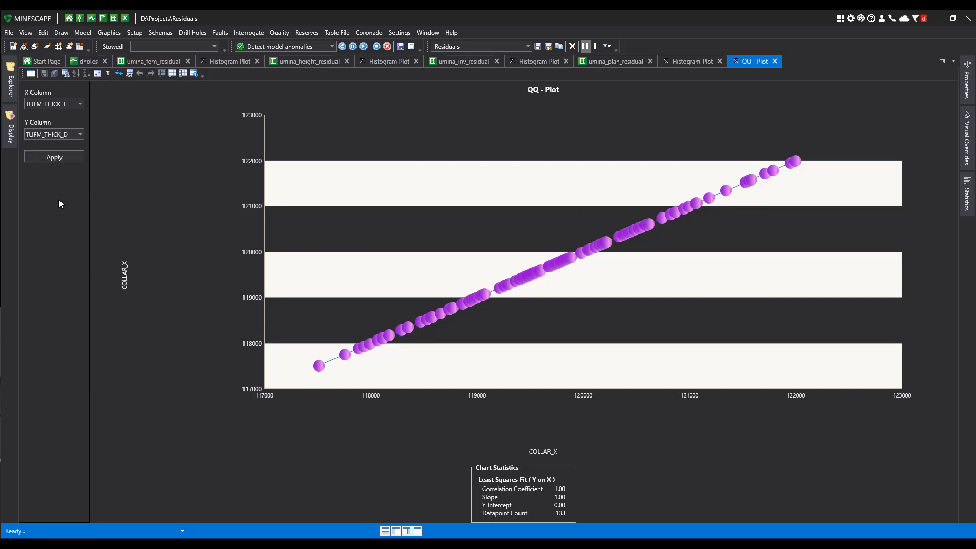
left_click(59, 156)
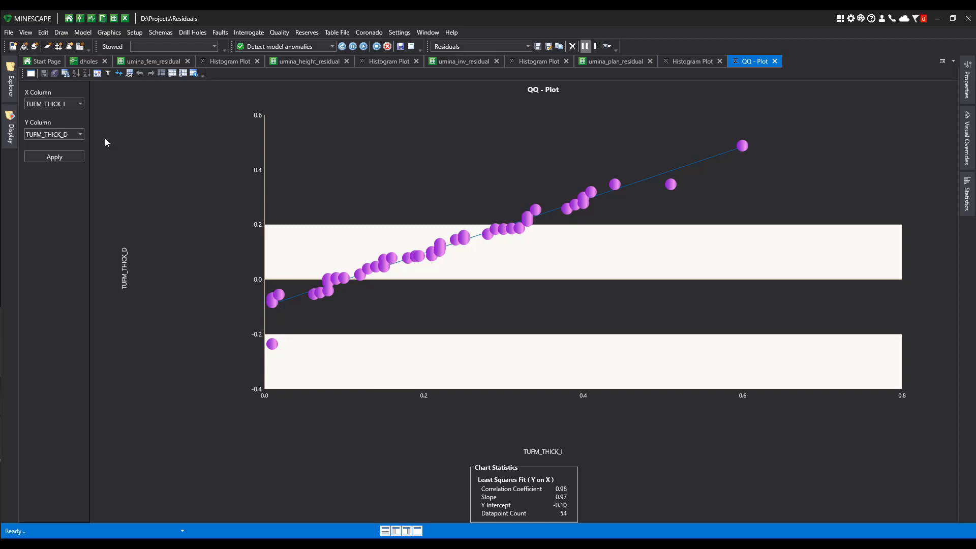
Change the QQ plot's Y column to TUFM_THICK_X and redraw the plot
left_click(80, 134)
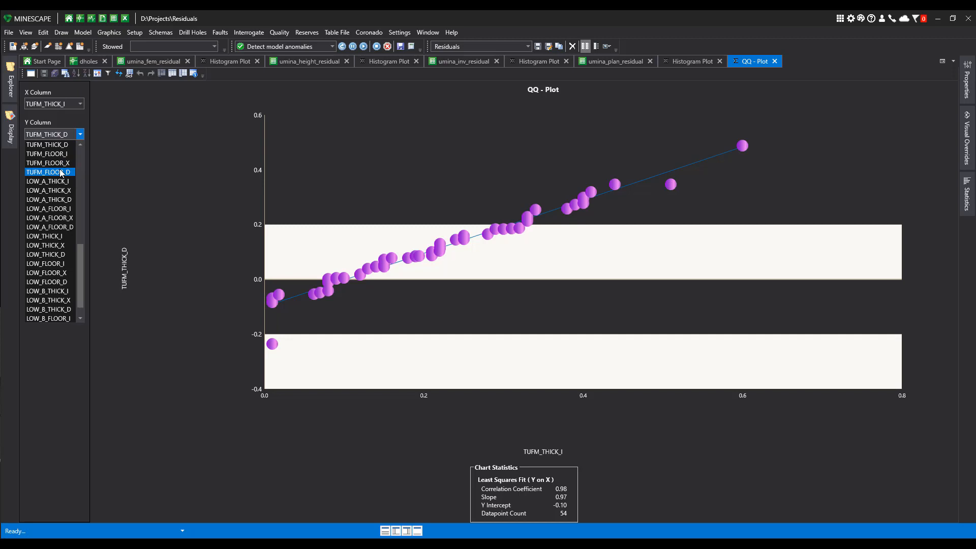
scroll(60, 173, "up", 2)
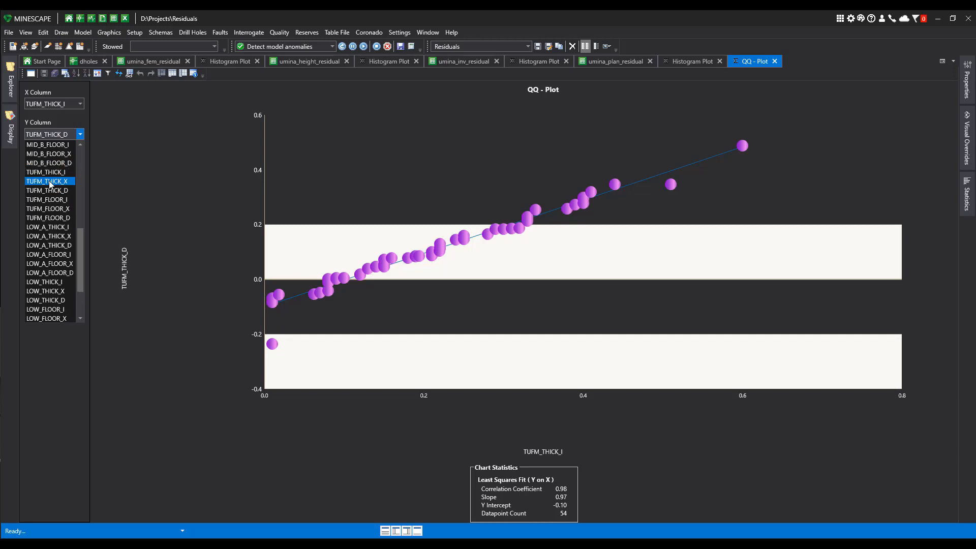
left_click(49, 182)
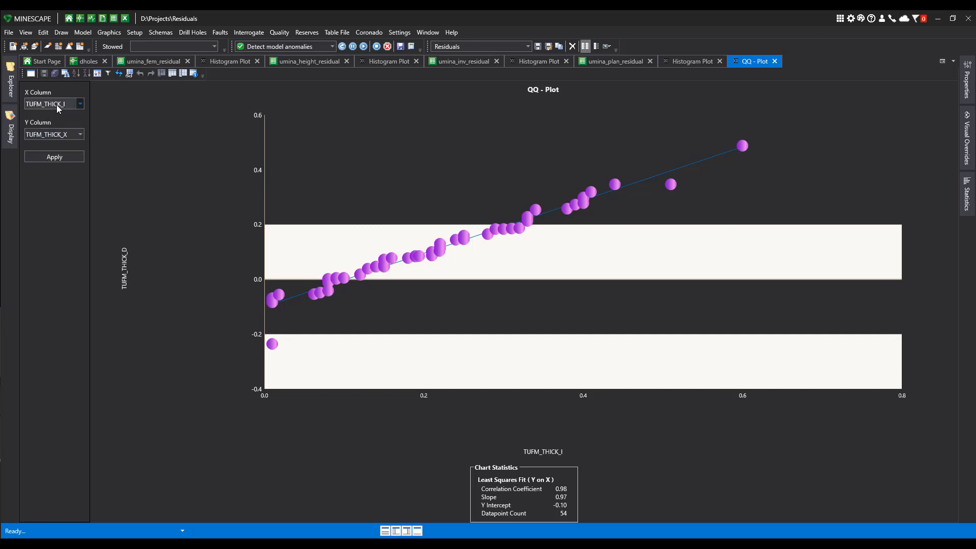
left_click(56, 158)
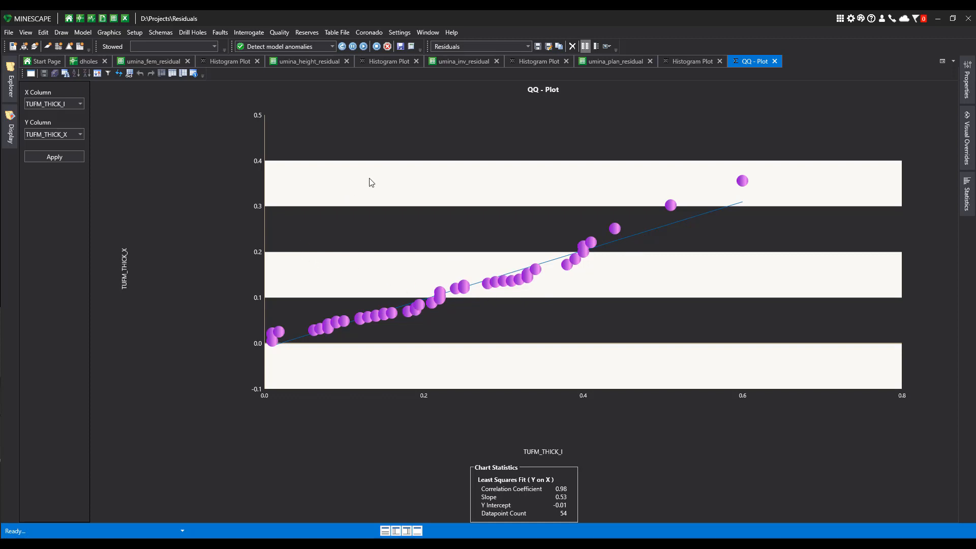
Create a scatter plot for umina_plan_residual with TUFM_THICK_I as the X column and TUFM_THICK_D as the Y column
left_click(346, 33)
mouse_move(353, 87)
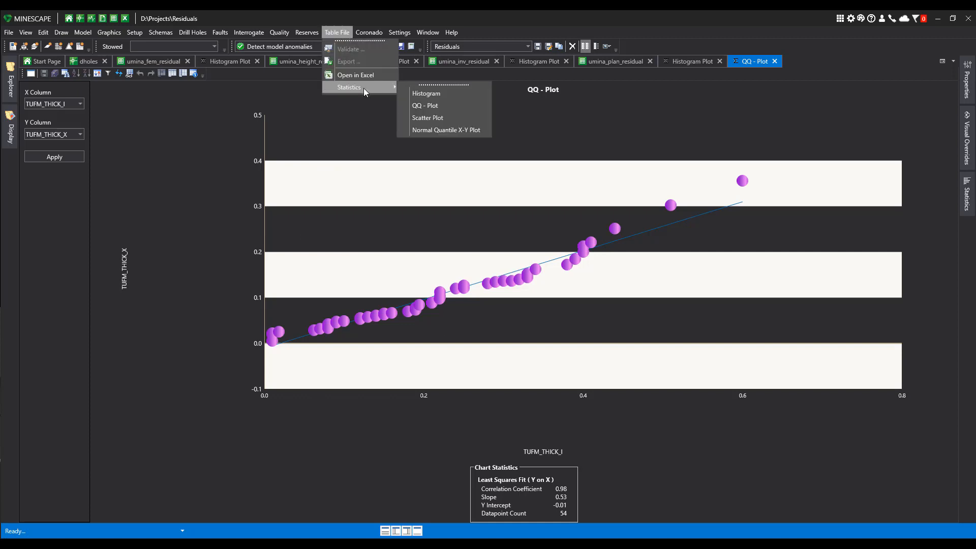
left_click(429, 118)
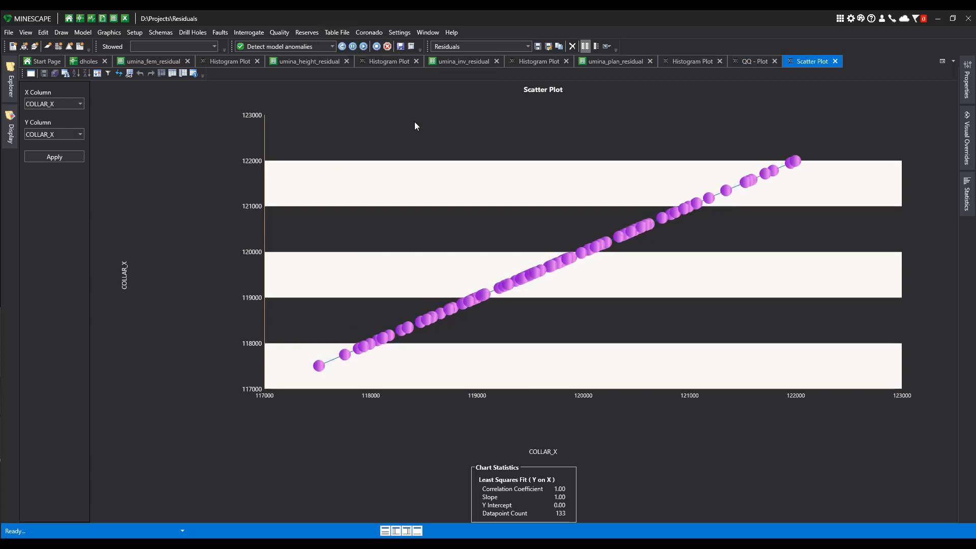
left_click(80, 104)
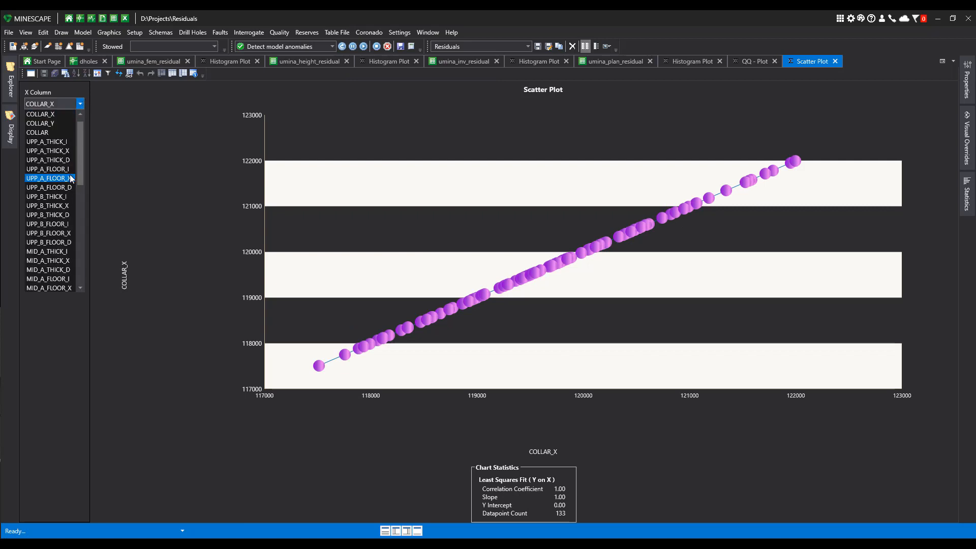
scroll(62, 202, "down", 4)
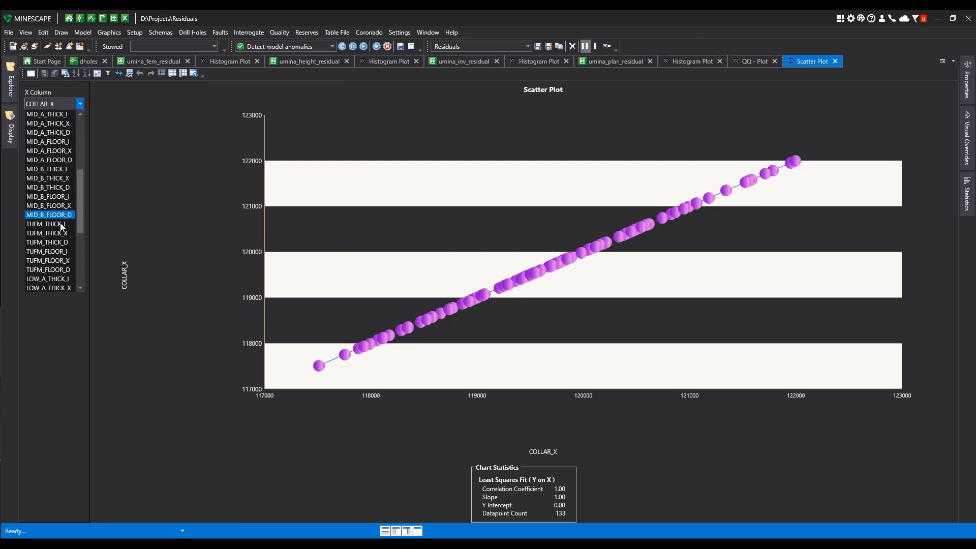
left_click(59, 226)
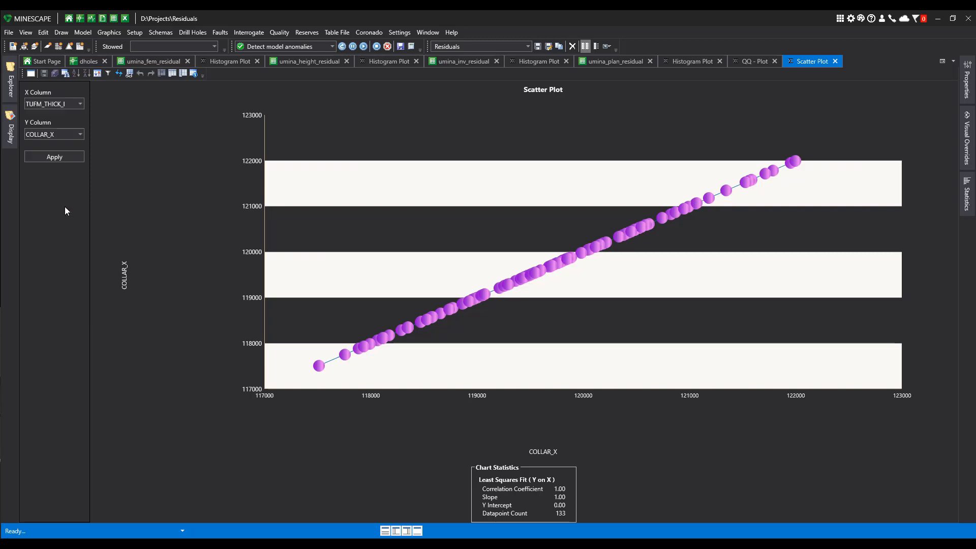
left_click(81, 134)
scroll(50, 258, "down", 3)
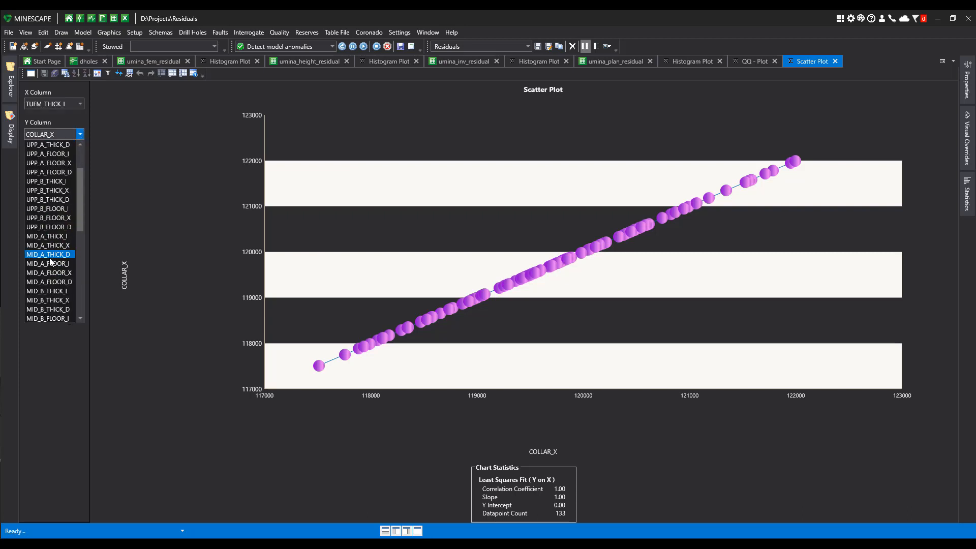
left_click(53, 316)
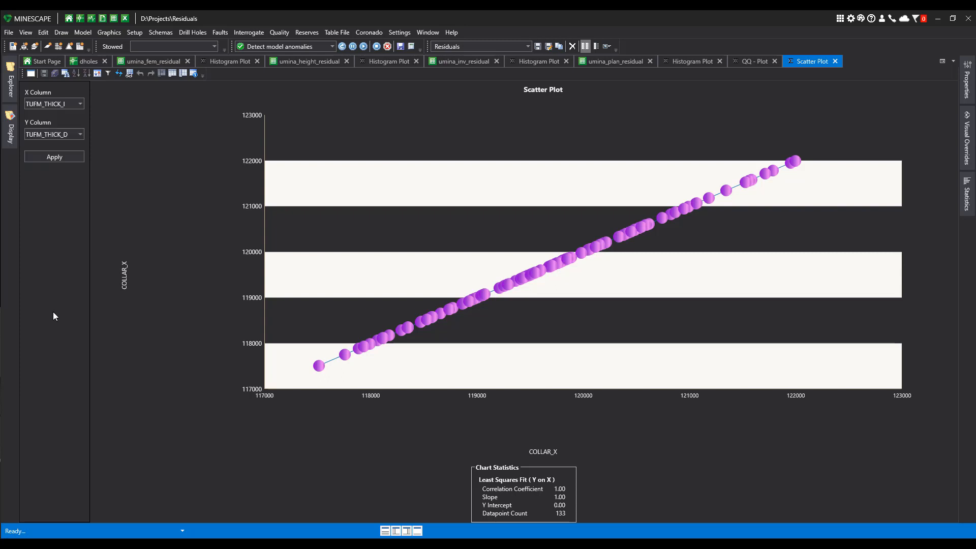
left_click(66, 156)
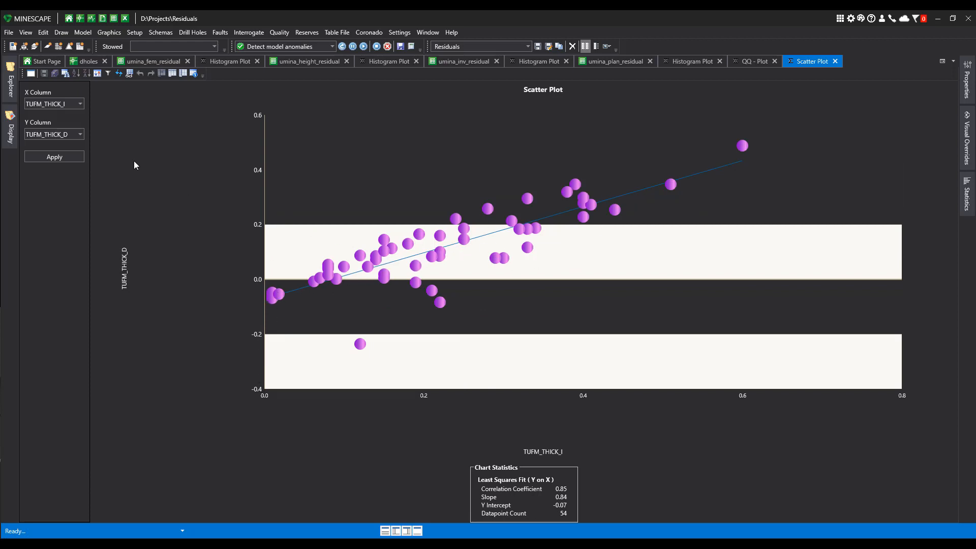
Change the scatter plot's Y column to TUFM_THICK_X and redraw the plot
left_click(80, 134)
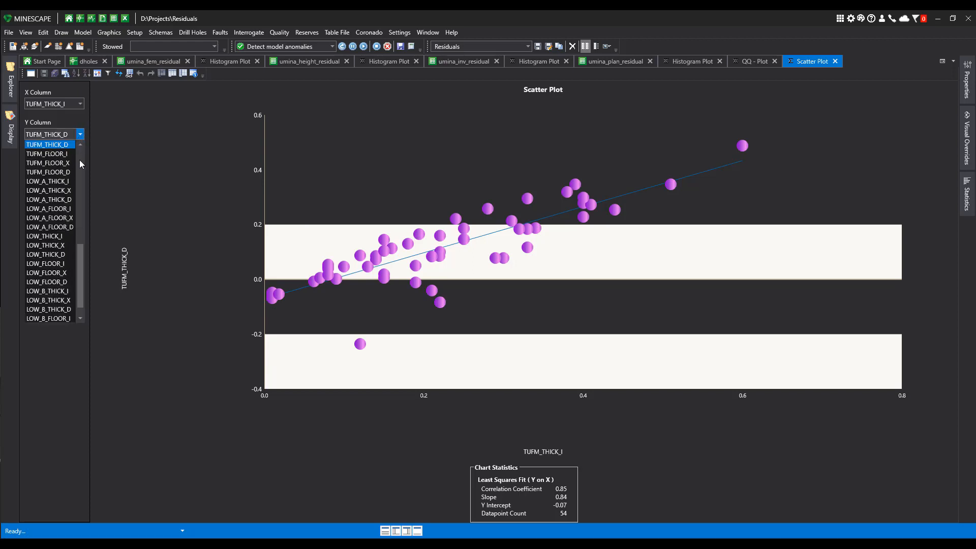
scroll(65, 235, "up", 6)
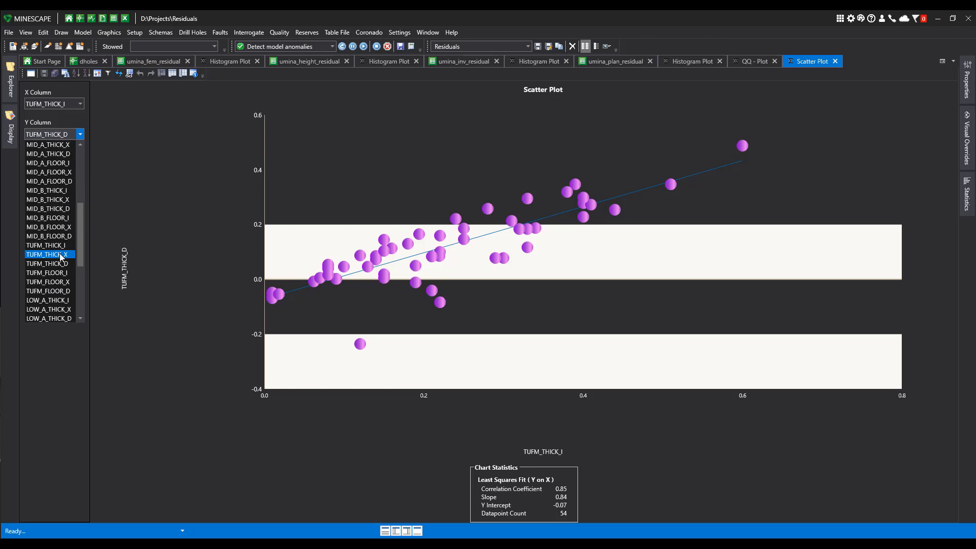
left_click(62, 257)
left_click(64, 158)
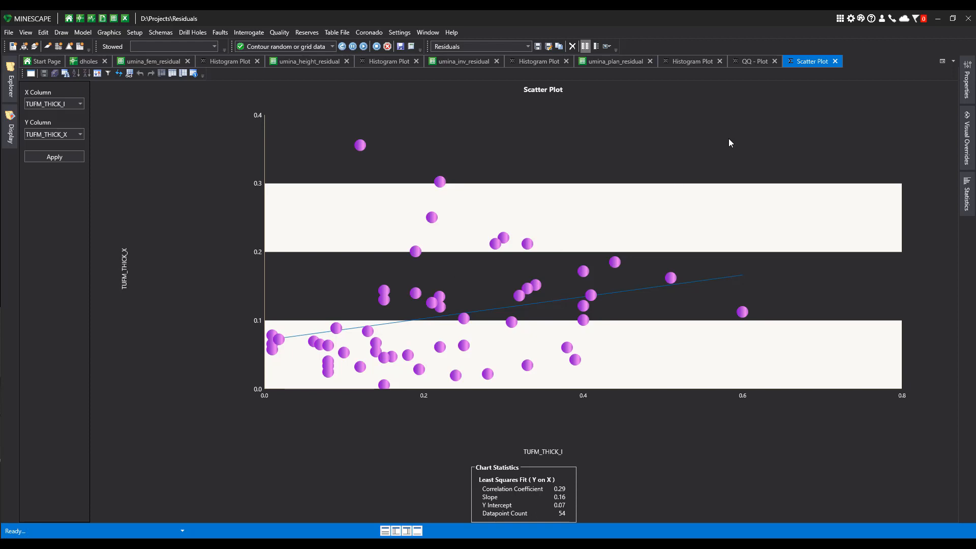
Close all the plots and the plan, inv and height residual tables, leaving dholes and umina_fem_residual open
left_click(835, 61)
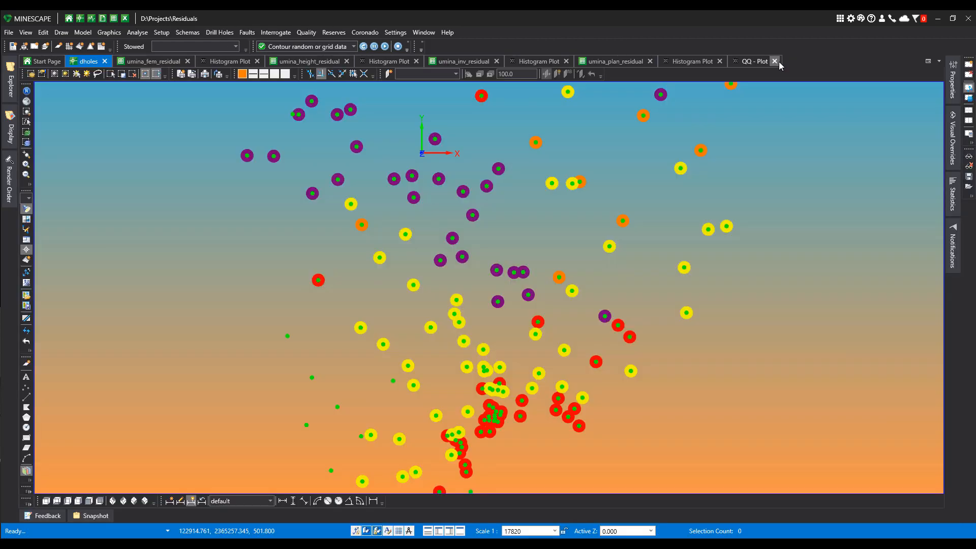
left_click(775, 62)
left_click(720, 61)
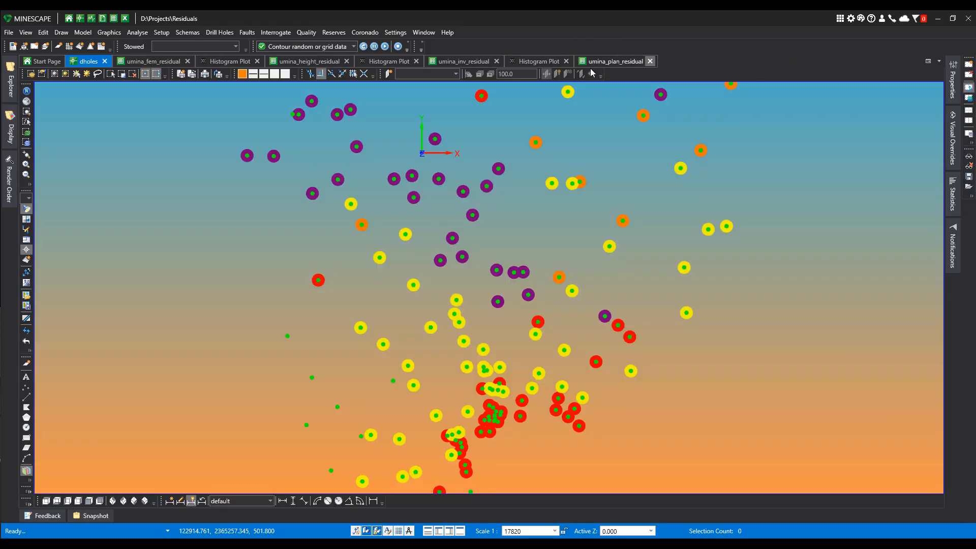
left_click(567, 62)
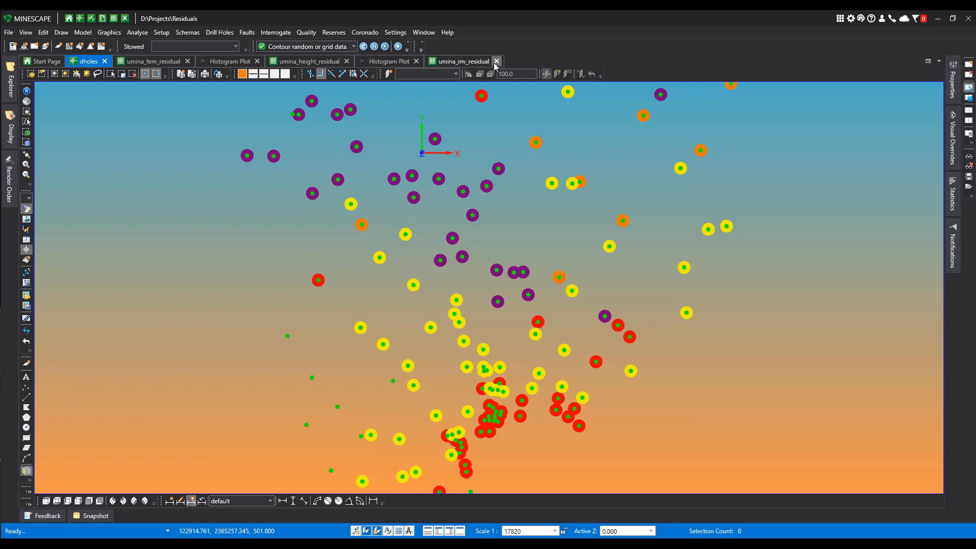
left_click(497, 61)
left_click(417, 62)
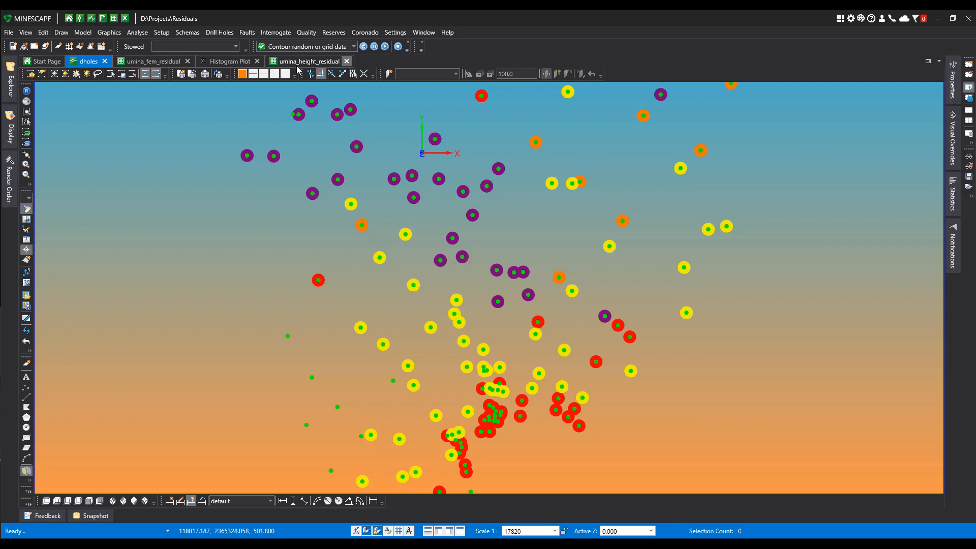
left_click(347, 61)
left_click(257, 62)
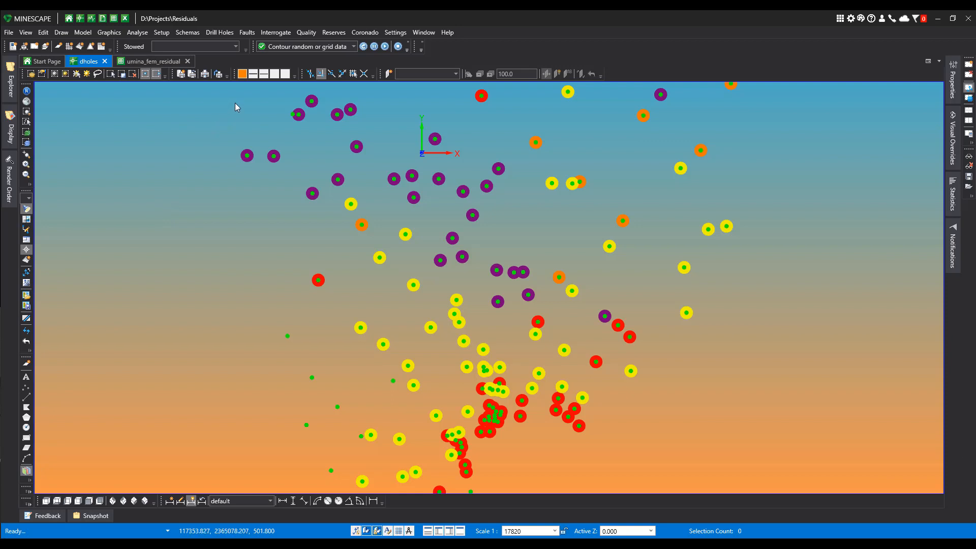
Start contouring random data with Table as the data source and umina_fem_residual as the table file
left_click(109, 32)
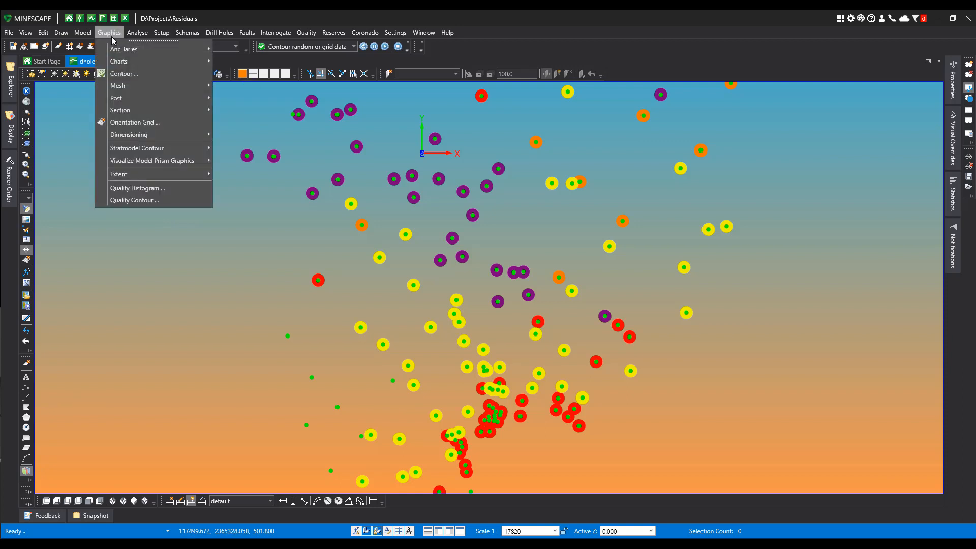
left_click(121, 74)
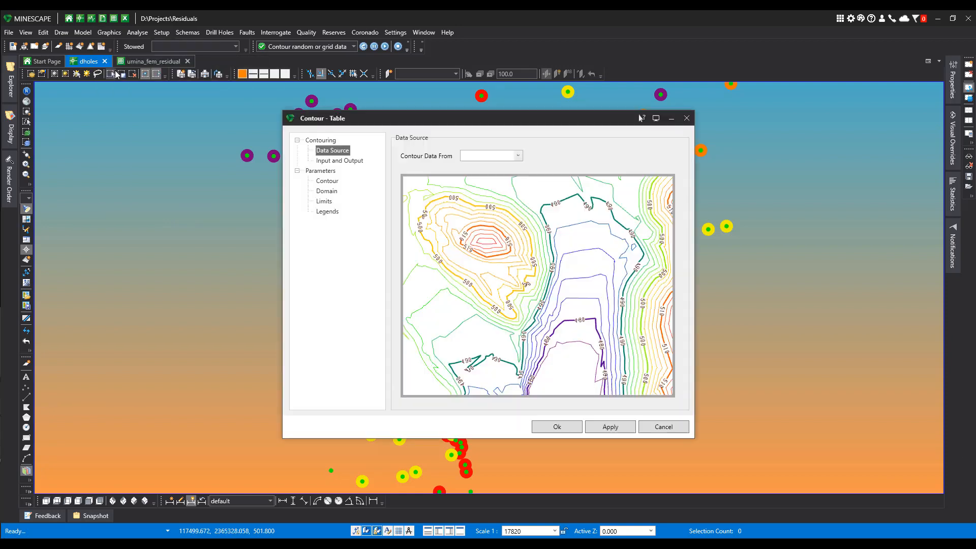
left_click(520, 155)
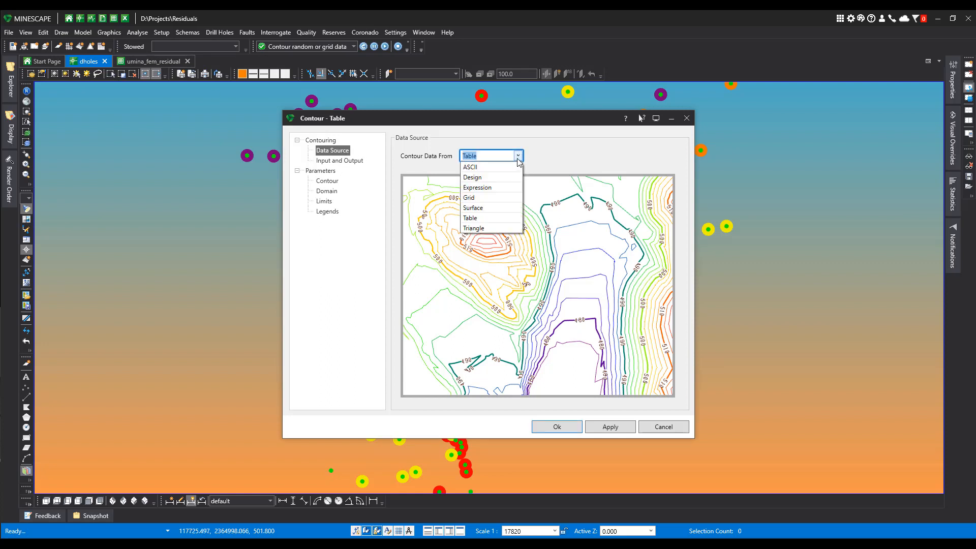
left_click(497, 216)
left_click(331, 161)
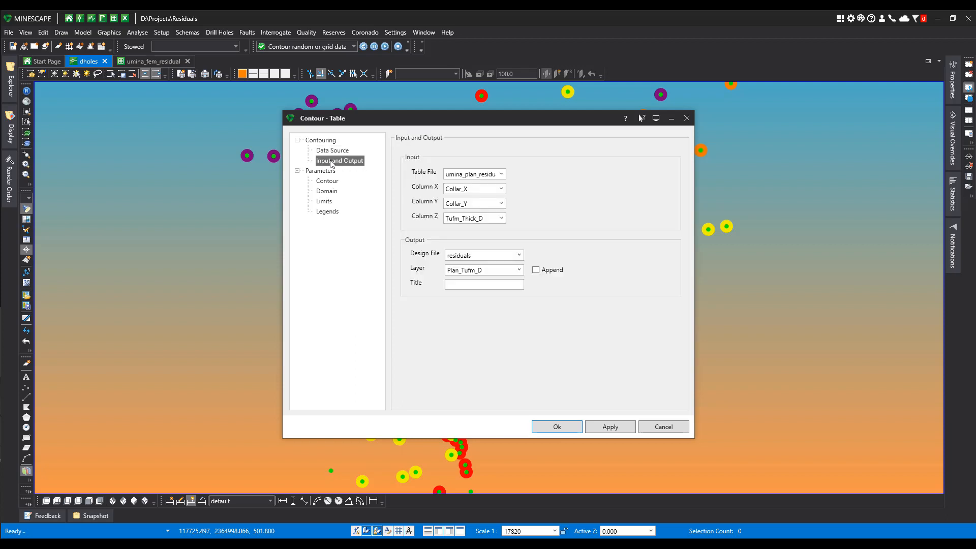
left_click(502, 176)
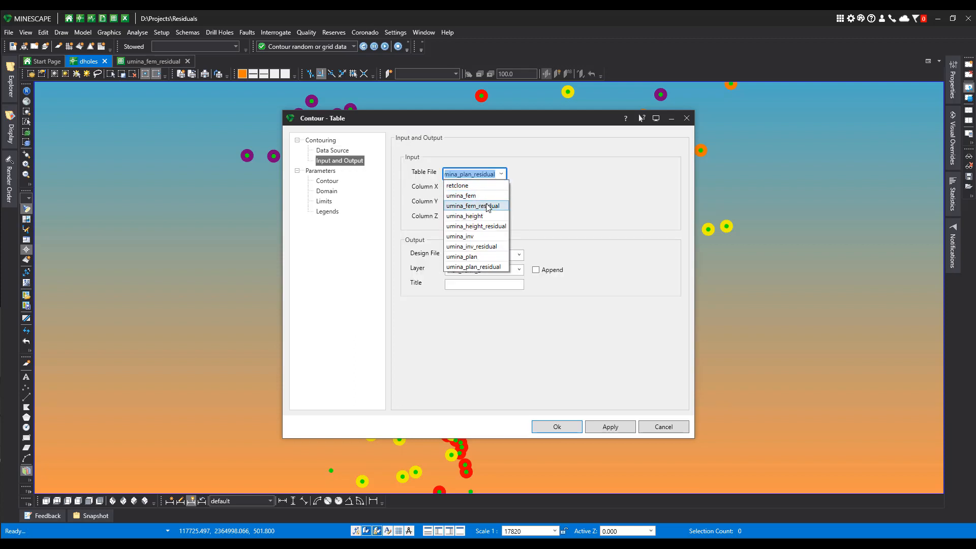
left_click(483, 206)
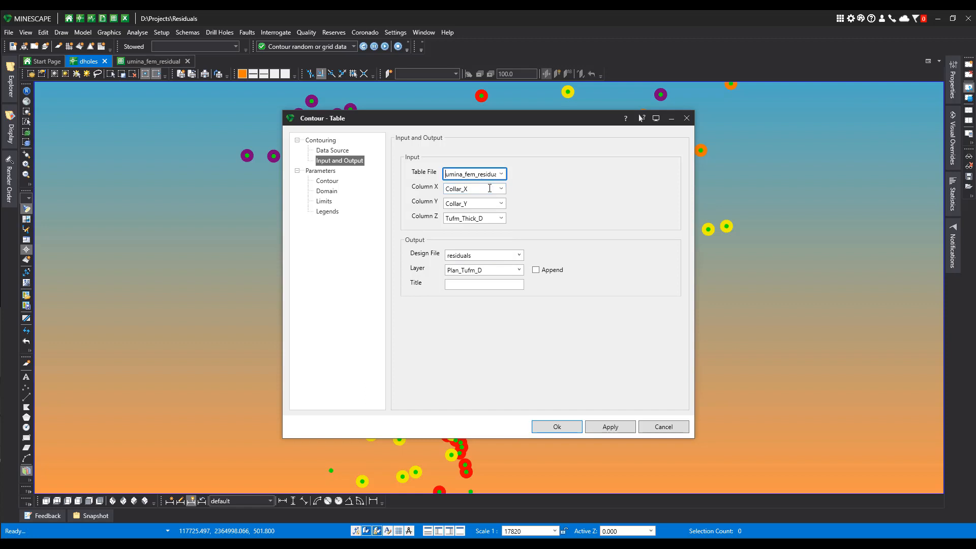
Set the contour input columns to COLLAR_X for X, COLLAR_Y for Y and TUFM_THICK_D for Z
left_click(502, 189)
left_click(483, 211)
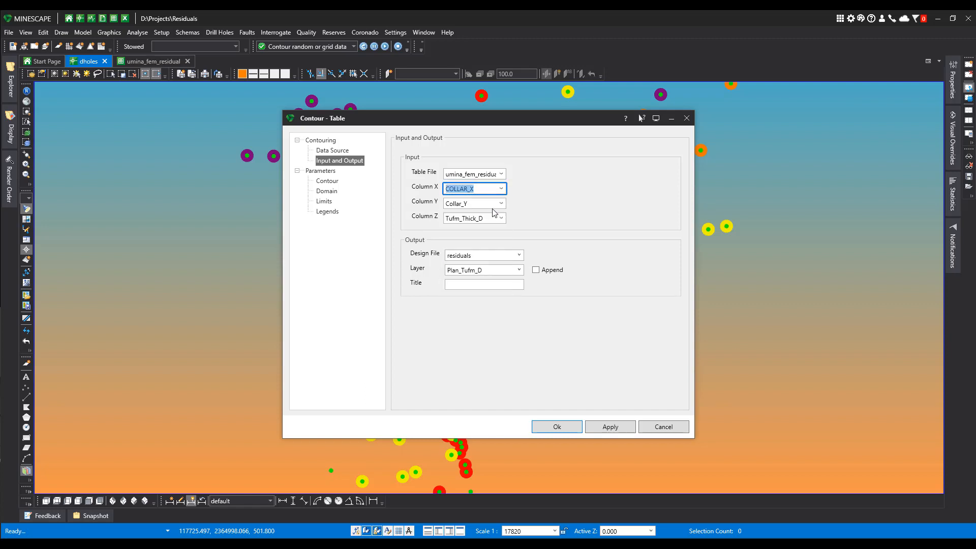
left_click(500, 204)
left_click(488, 234)
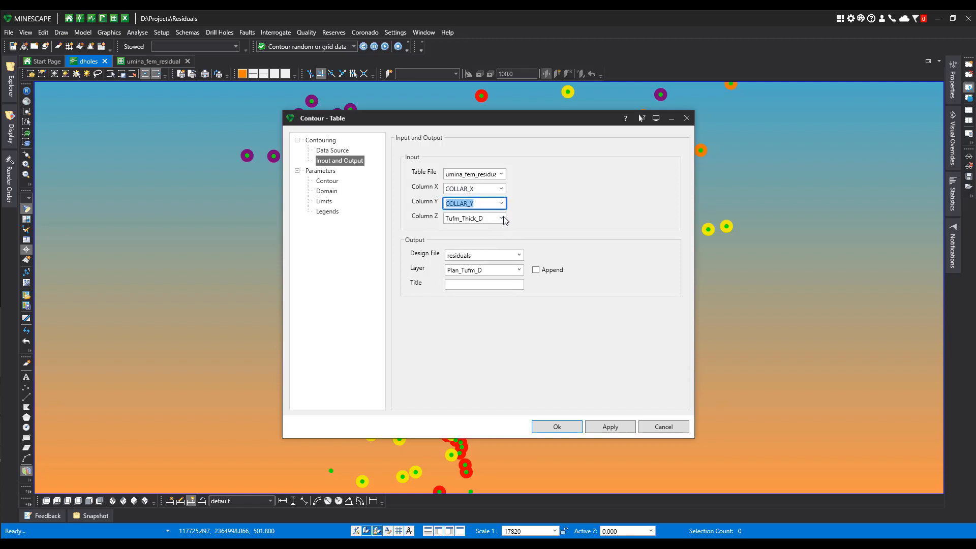
left_click(501, 218)
scroll(483, 286, "down", 5)
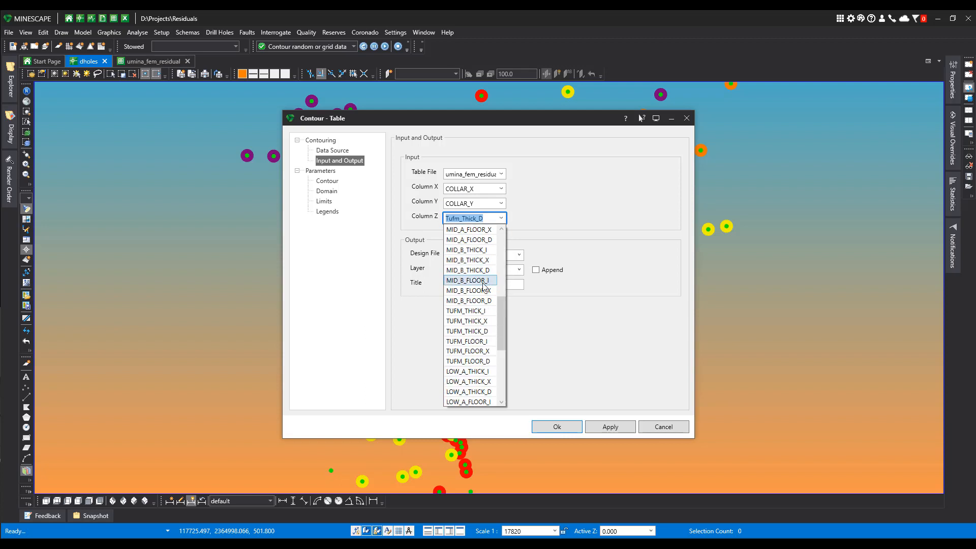
left_click(478, 331)
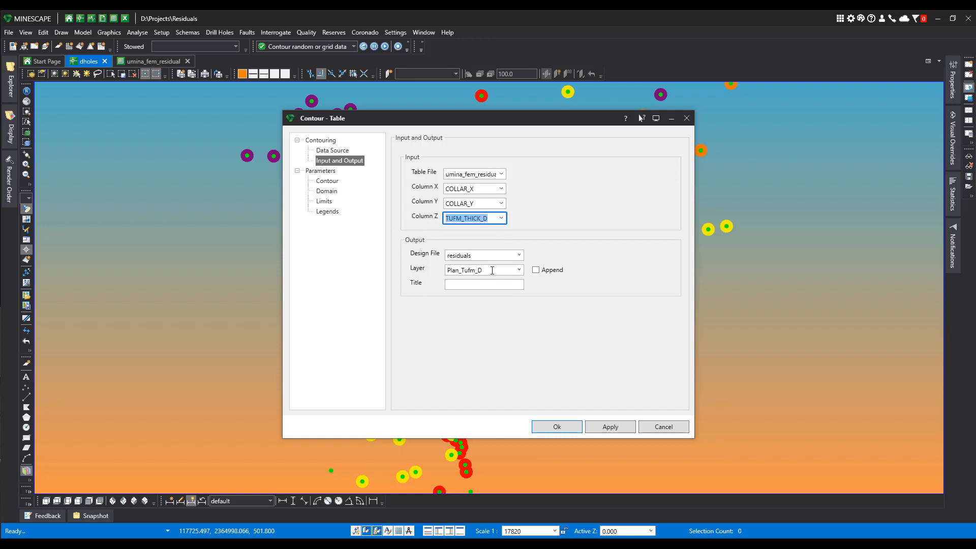
Rename the output layer in the residuals design file as Fem_Tufm_D
left_click(461, 270)
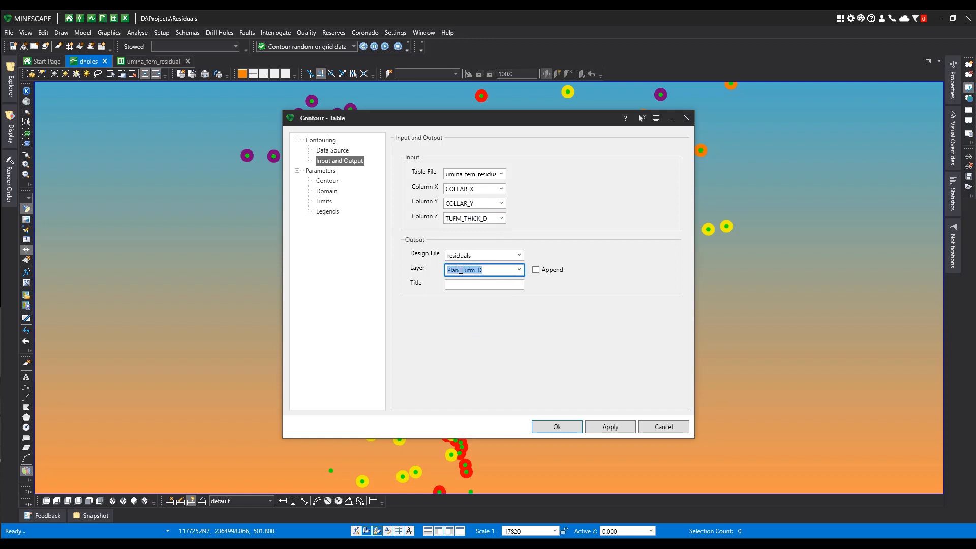
left_click(462, 270)
key("BackSpace")
key("BackSpace")
key("BackSpace")
key("BackSpace")
type("fem")
Review the contour, domain, limits and legend parameters and generate the umina_fem_residual contours, accepting the validation prompt
left_click(328, 182)
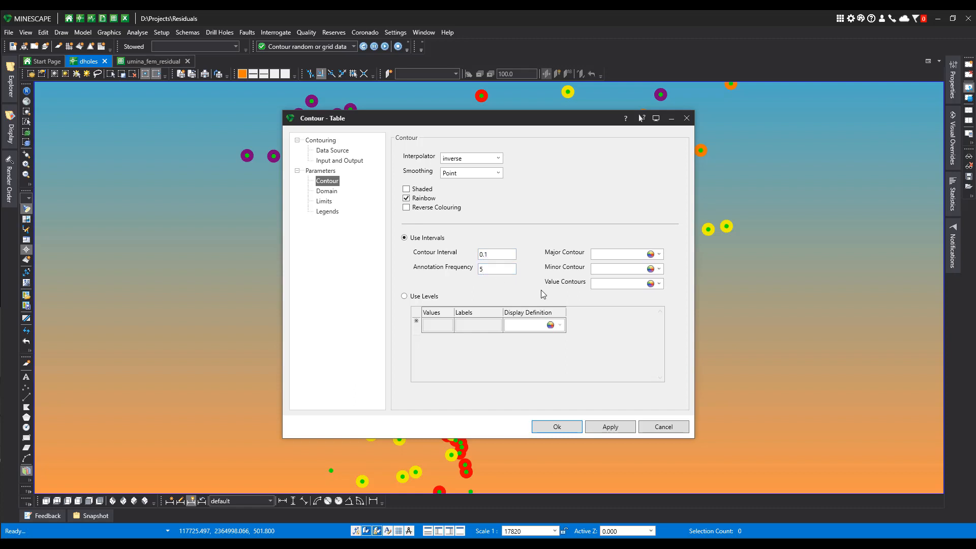
left_click(328, 192)
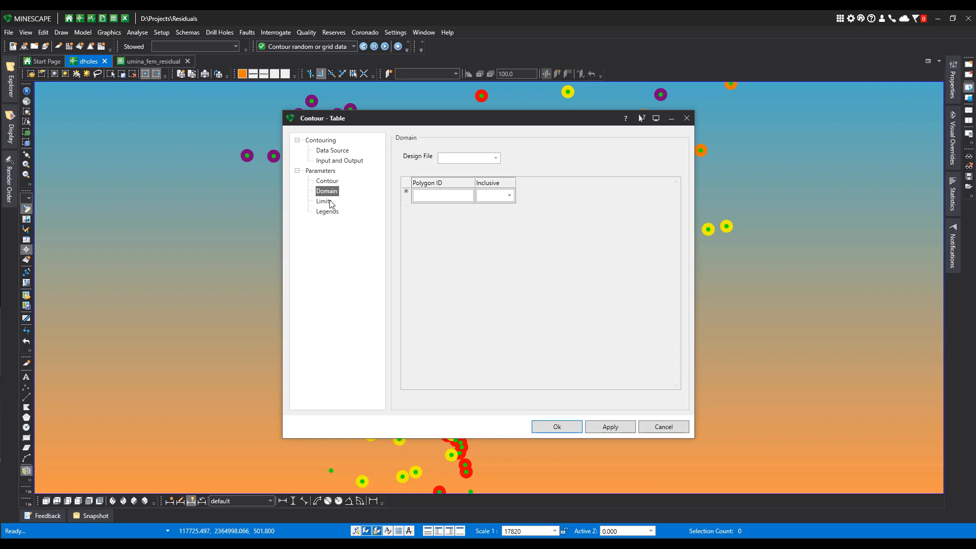
left_click(329, 202)
left_click(332, 211)
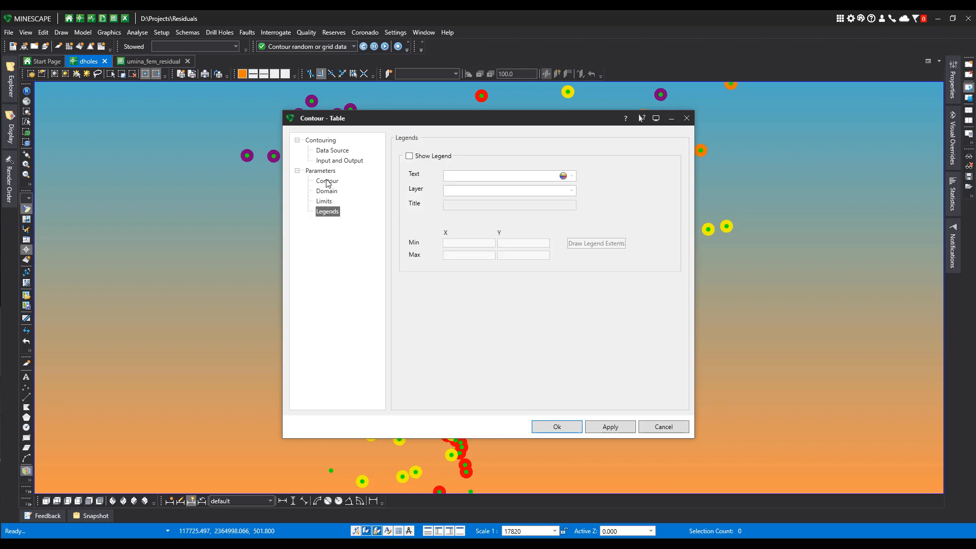
left_click(328, 182)
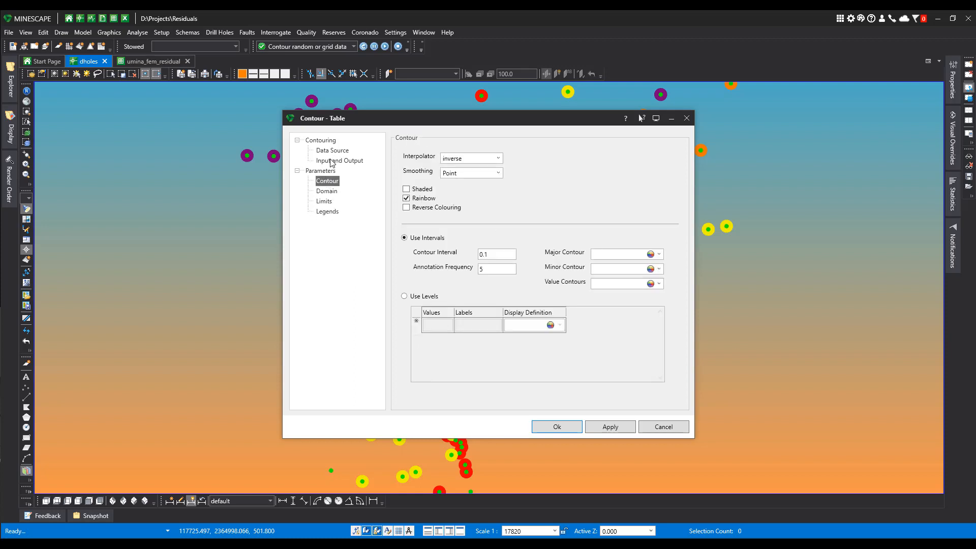
left_click(331, 162)
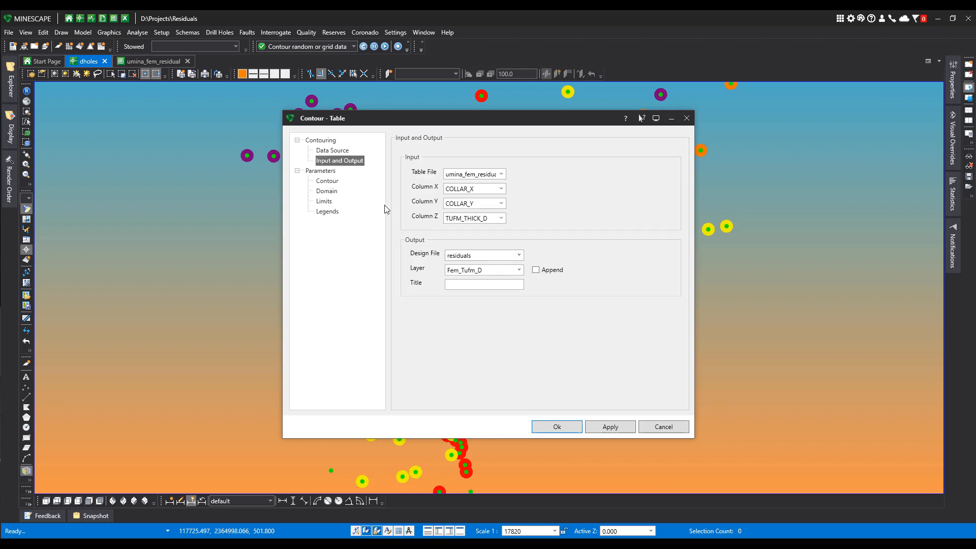
left_click(612, 429)
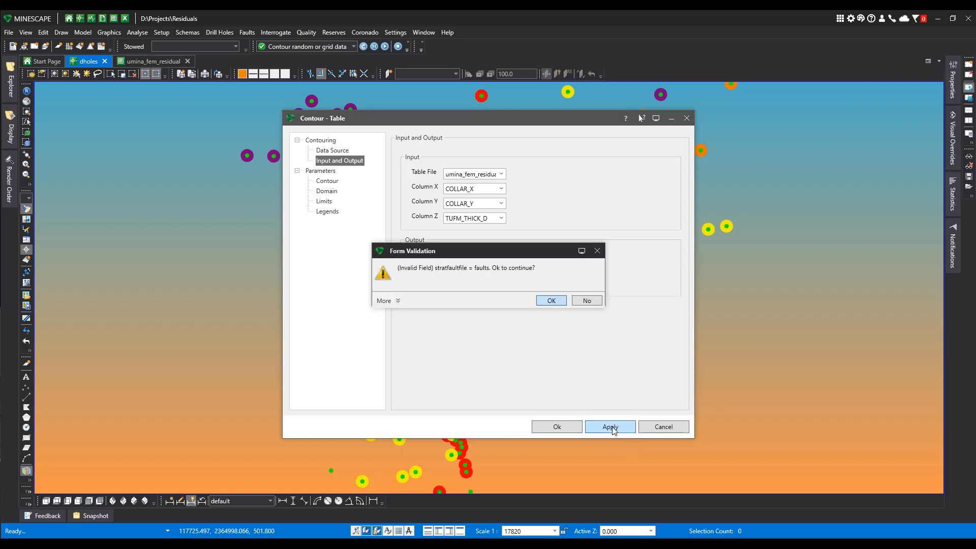
left_click(551, 301)
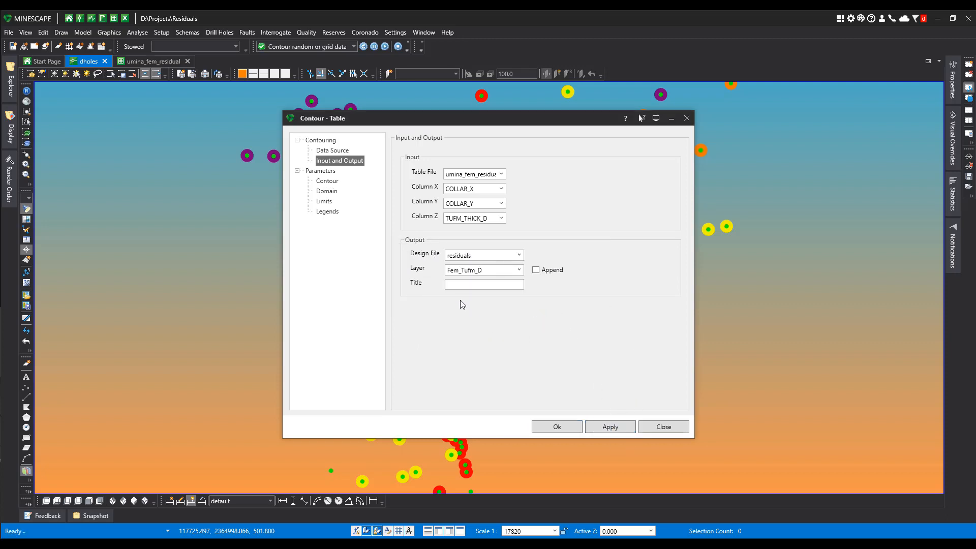
Generate TUFM_THICK_D contours from umina_height_residual on layer Height_Tufm_D, overwriting the existing layer
left_click(501, 175)
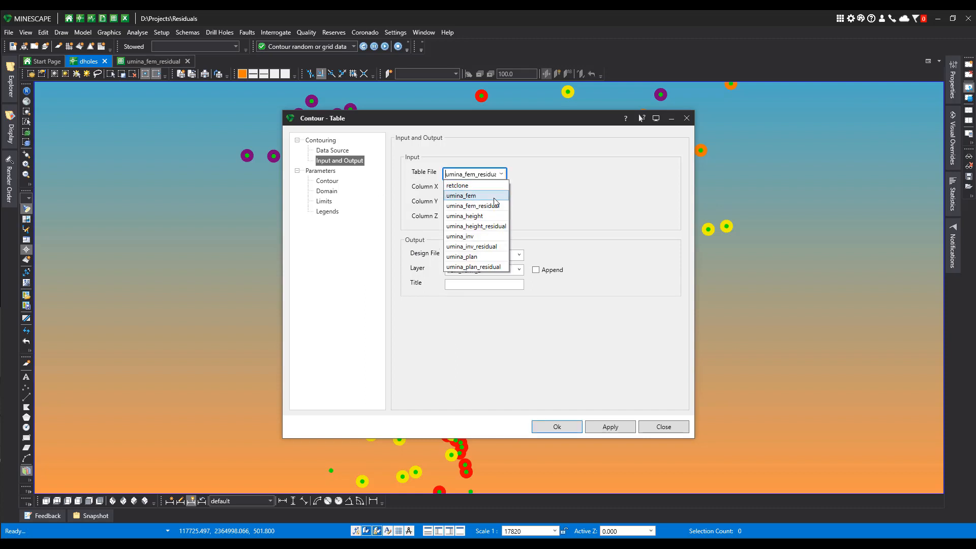
left_click(491, 226)
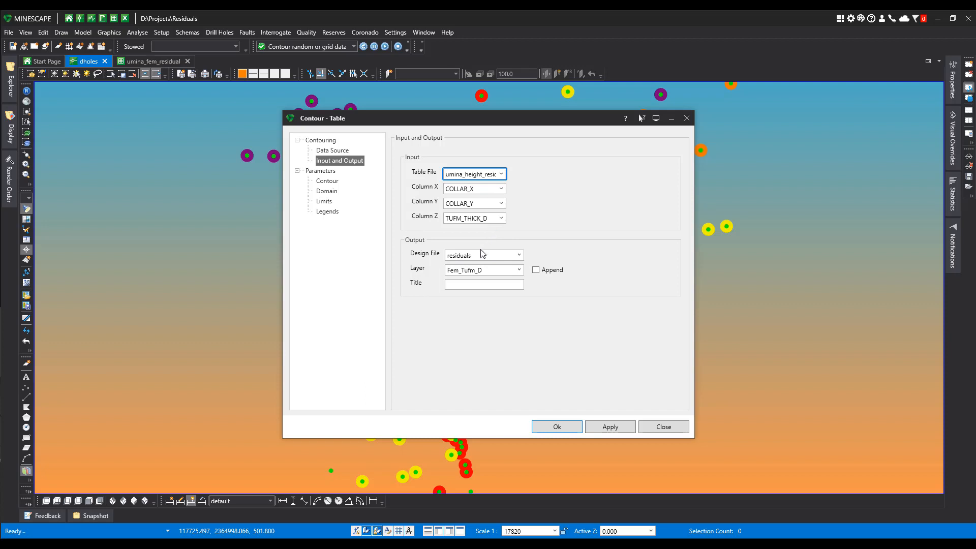
left_click(460, 270)
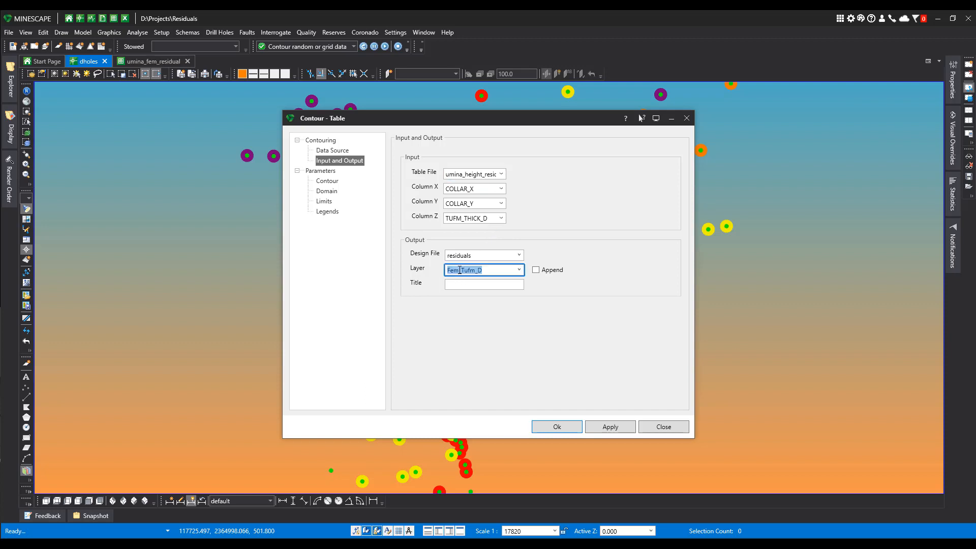
left_click(460, 271)
key("BackSpace")
key("BackSpace")
key("BackSpace")
type("height")
left_click(612, 429)
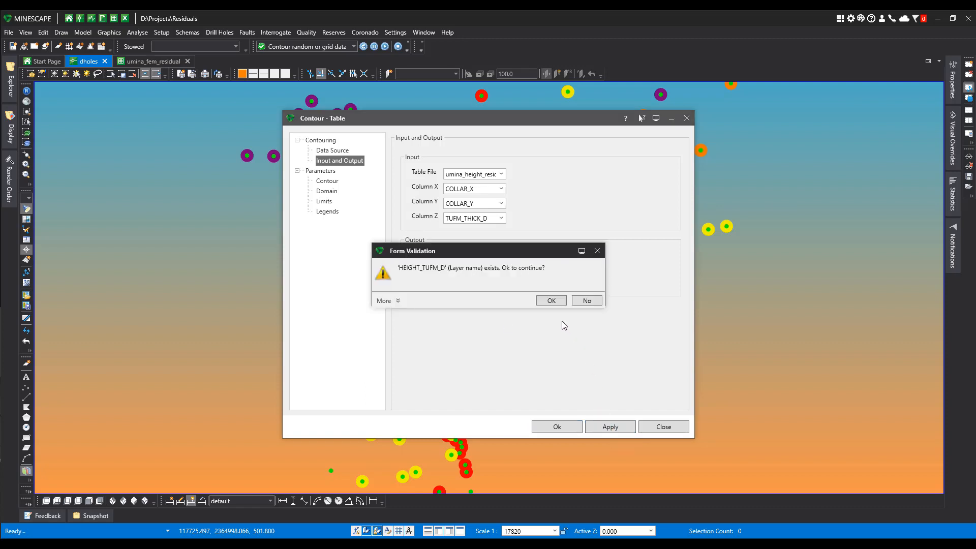
left_click(551, 301)
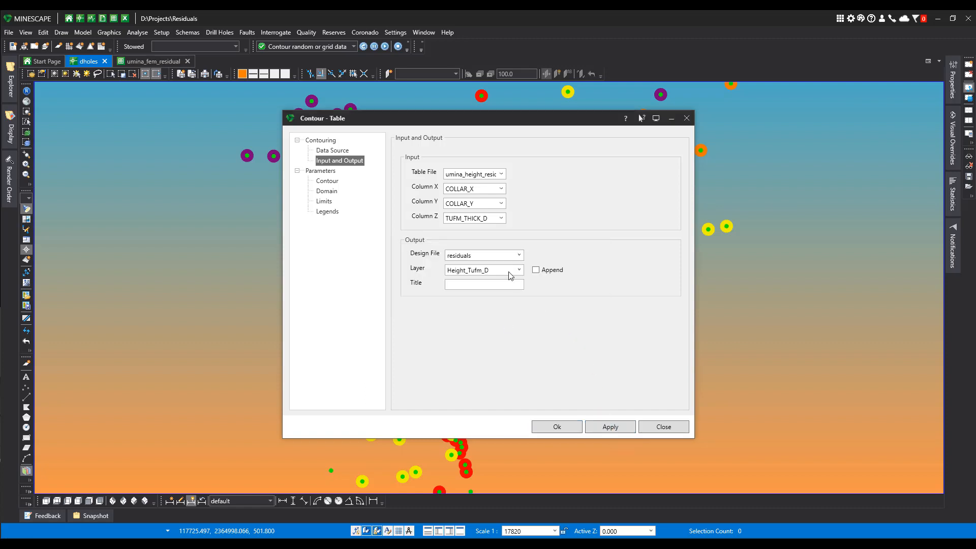
Generate TUFM_THICK_D contours from the umina_inv_residual table on layer Inv_Tufm_D of the residuals design file
left_click(502, 174)
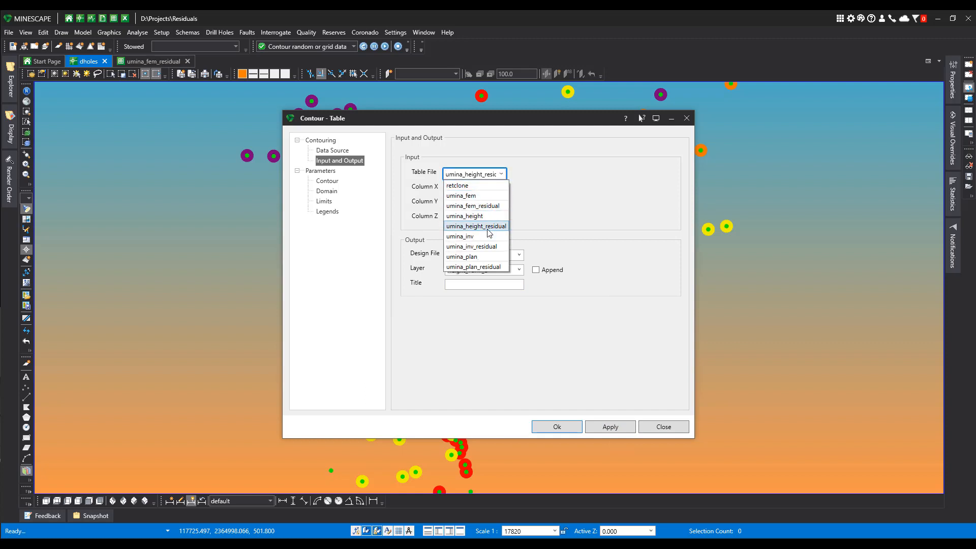
left_click(488, 247)
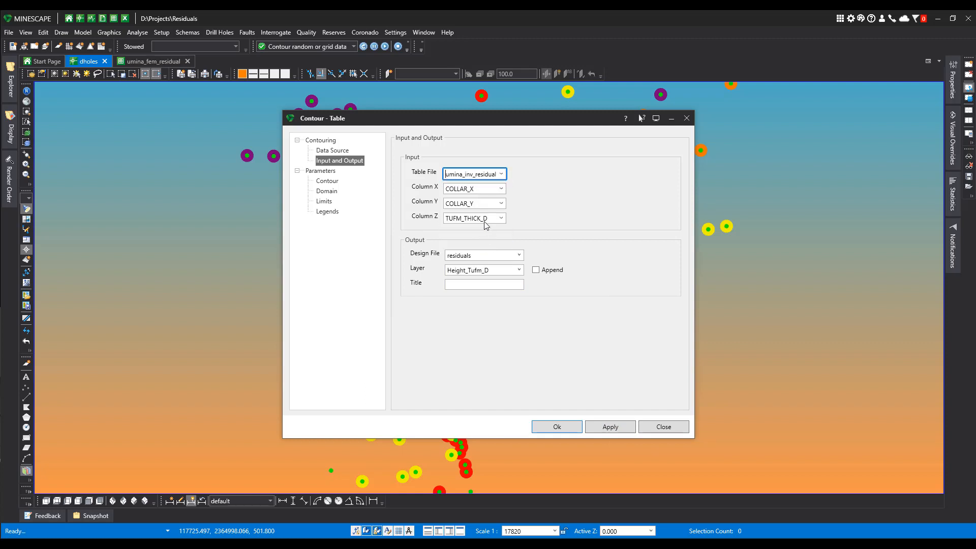
left_click(465, 269)
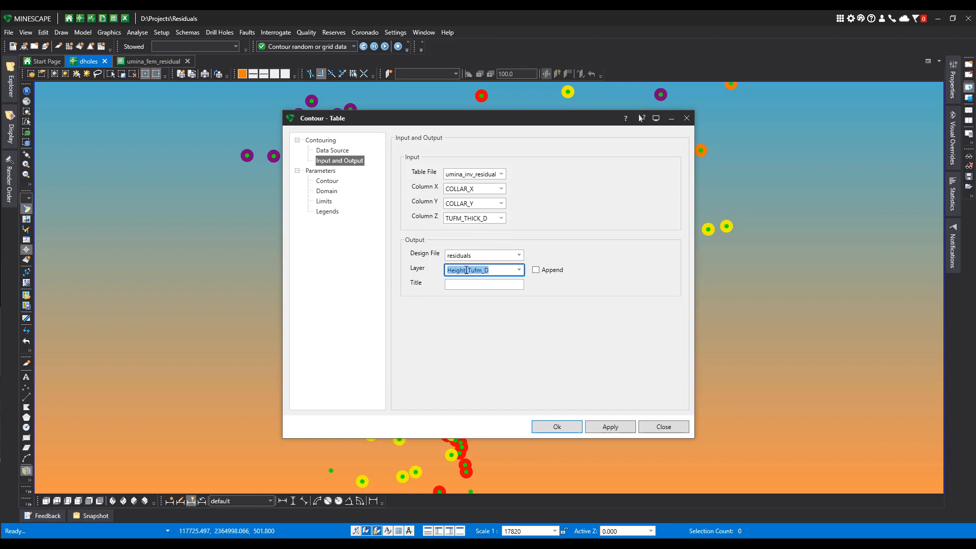
left_click(466, 270)
key("BackSpace")
key("BackSpace")
key("BackSpace")
key("BackSpace")
key("BackSpace")
key("BackSpace")
type("Inv")
left_click(610, 427)
left_click(552, 301)
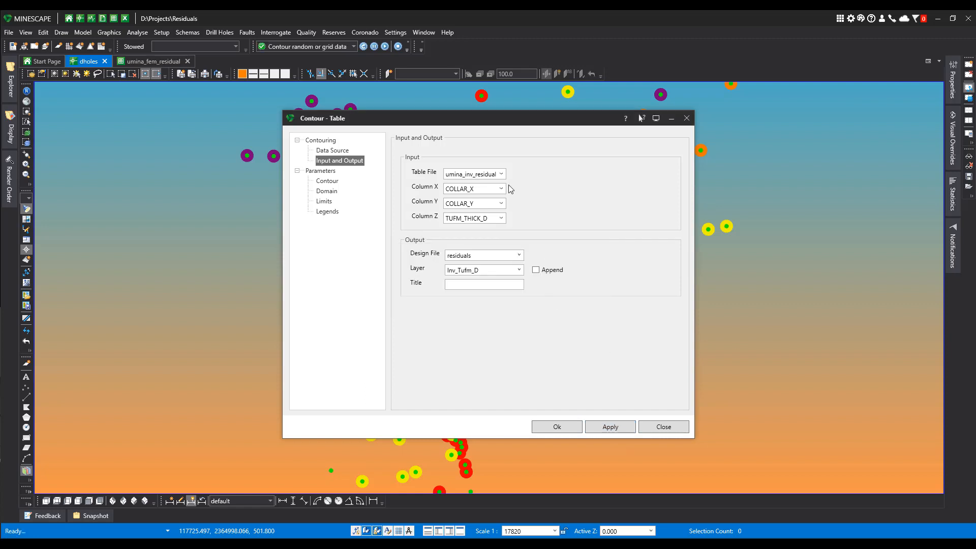
Generate TUFM_THICK_D contours from the umina_plan_residual table on layer Plan_Tufm_D of the residuals design file, then close the contouring dialog
left_click(501, 174)
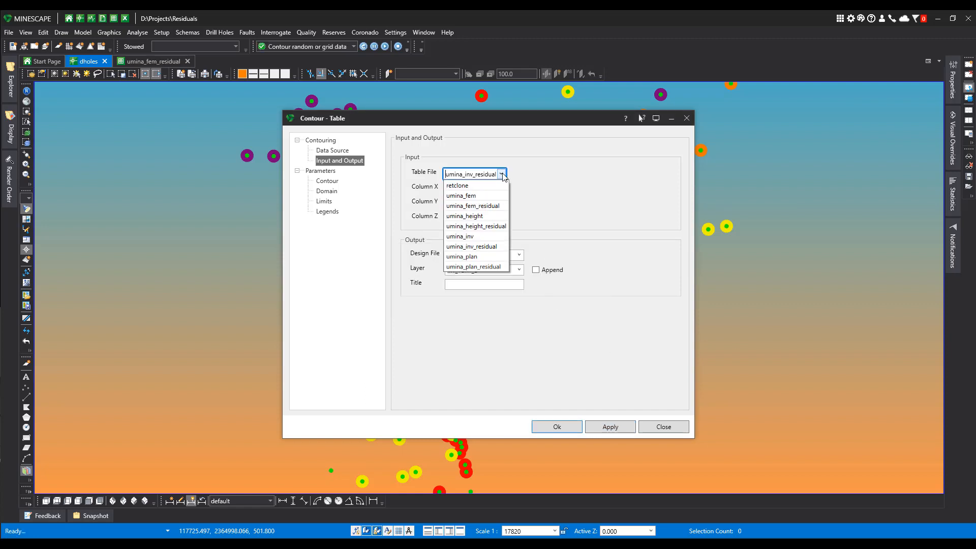
left_click(470, 267)
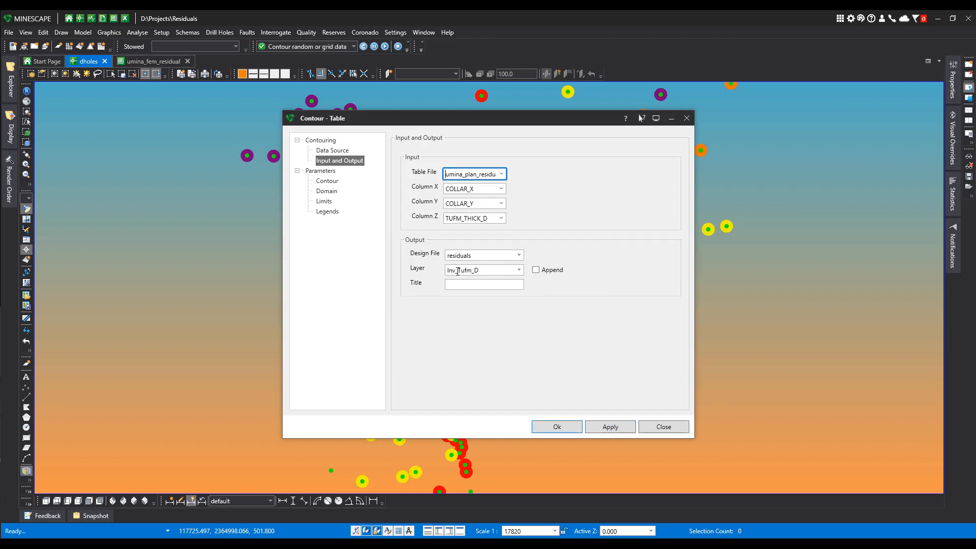
left_click(458, 272)
left_click(459, 273)
key("BackSpace")
key("BackSpace")
key("BackSpace")
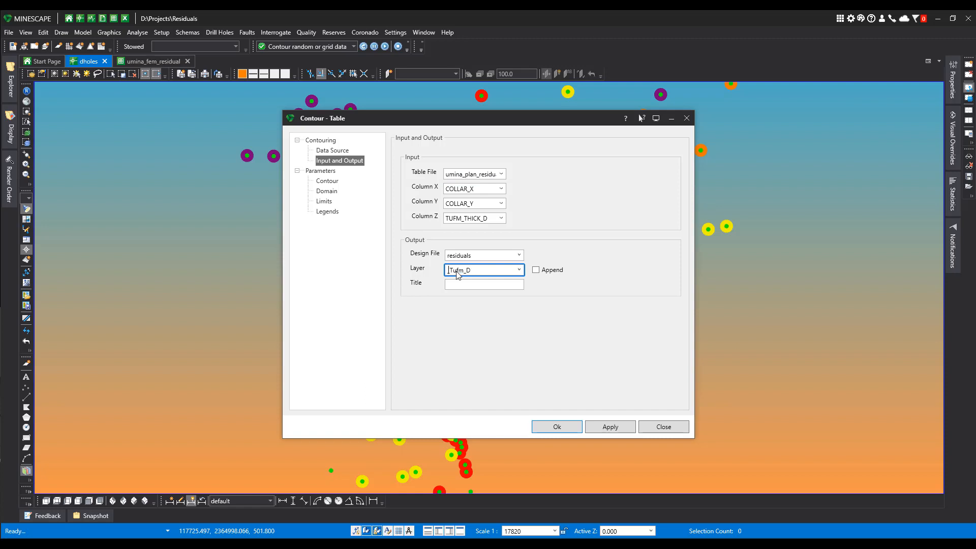
type("plan_")
left_click(606, 427)
left_click(550, 301)
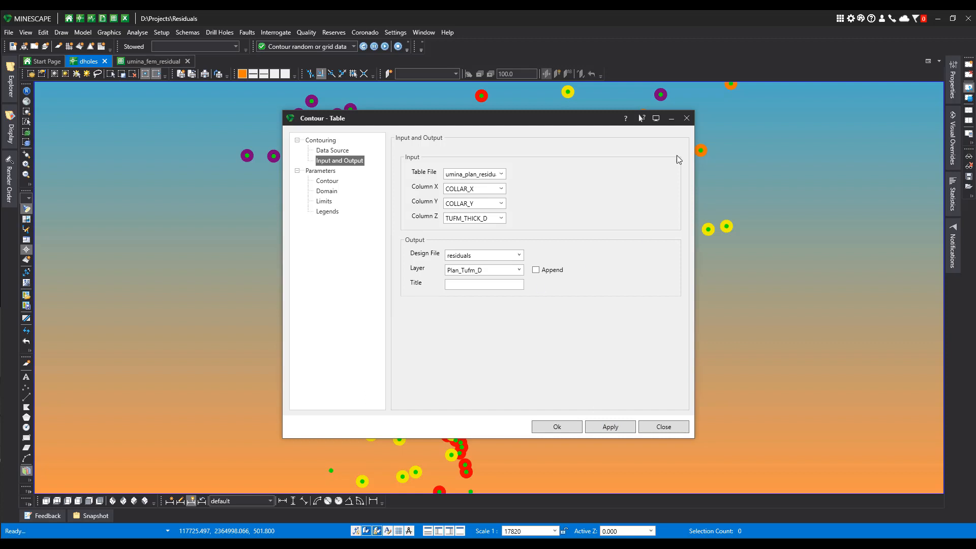
left_click_drag(549, 125, 559, 145)
left_click(684, 450)
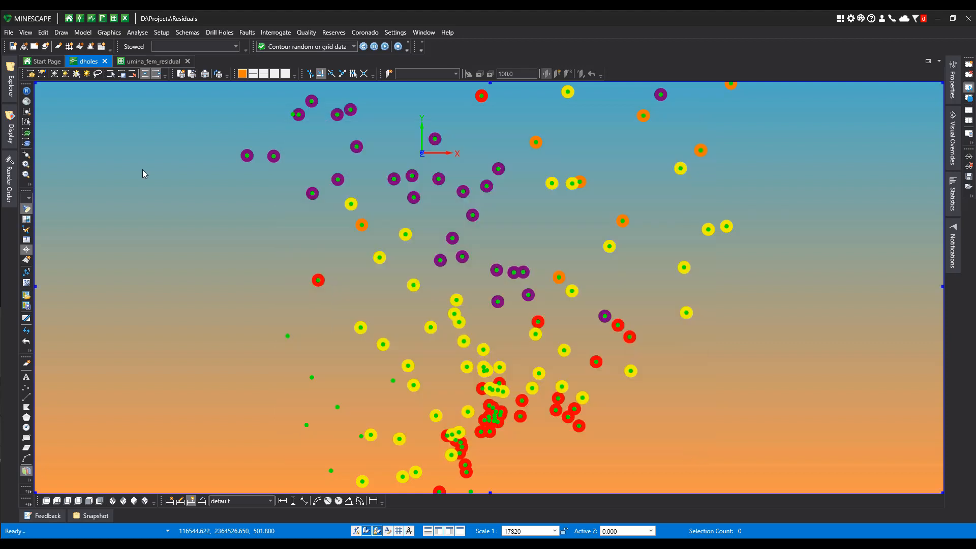
Hide the DHOLES layer and display the FEM_TUFM_D residual contours from the residuals design file
left_click(10, 127)
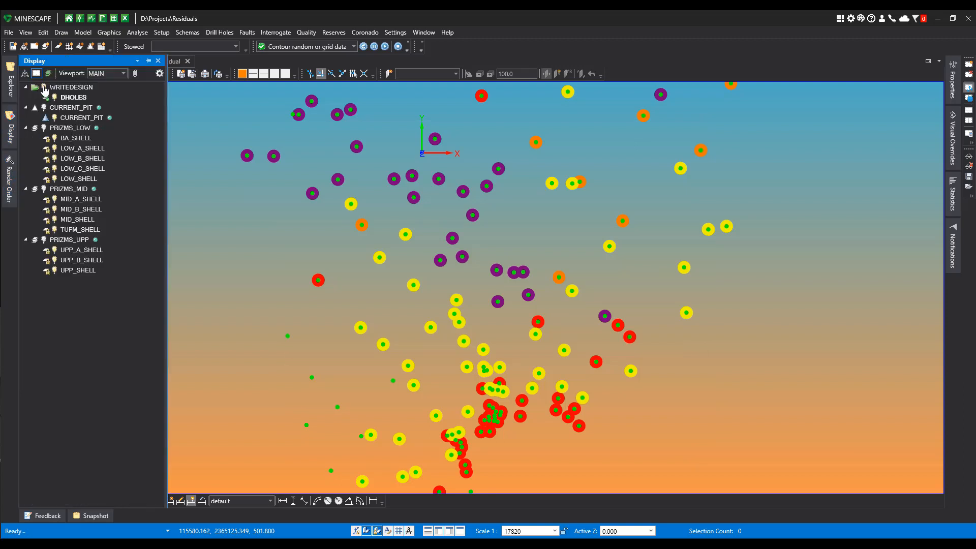
left_click(54, 98)
left_click(10, 87)
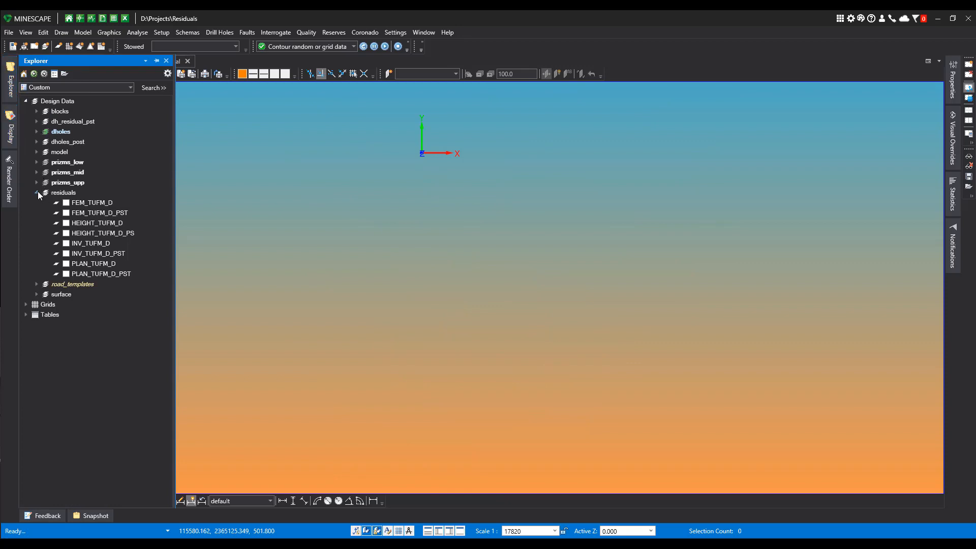
left_click(66, 203)
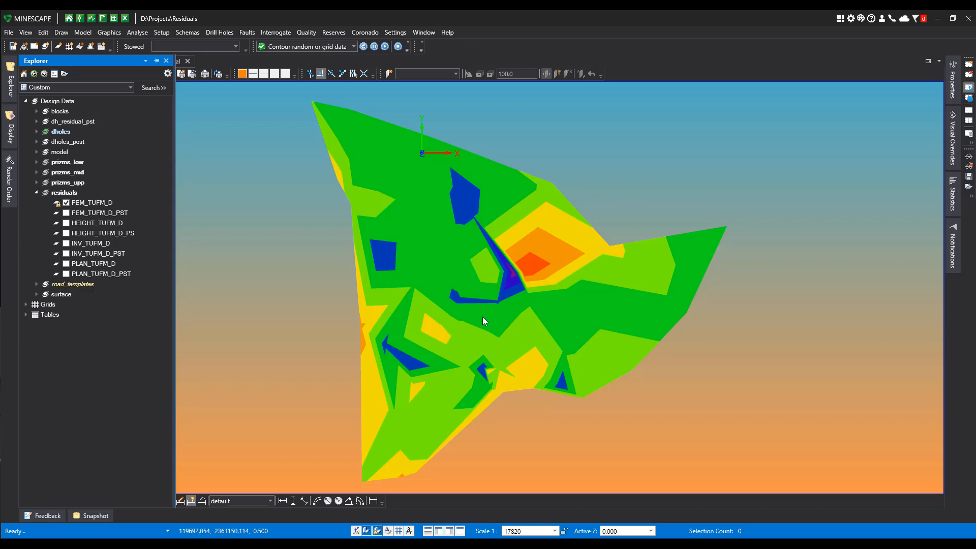
mouse_move(483, 319)
mouse_move(512, 287)
Compare the HEIGHT_TUFM_D, INV_TUFM_D and PLAN_TUFM_D residual contours by displaying each layer on its own
left_click(66, 204)
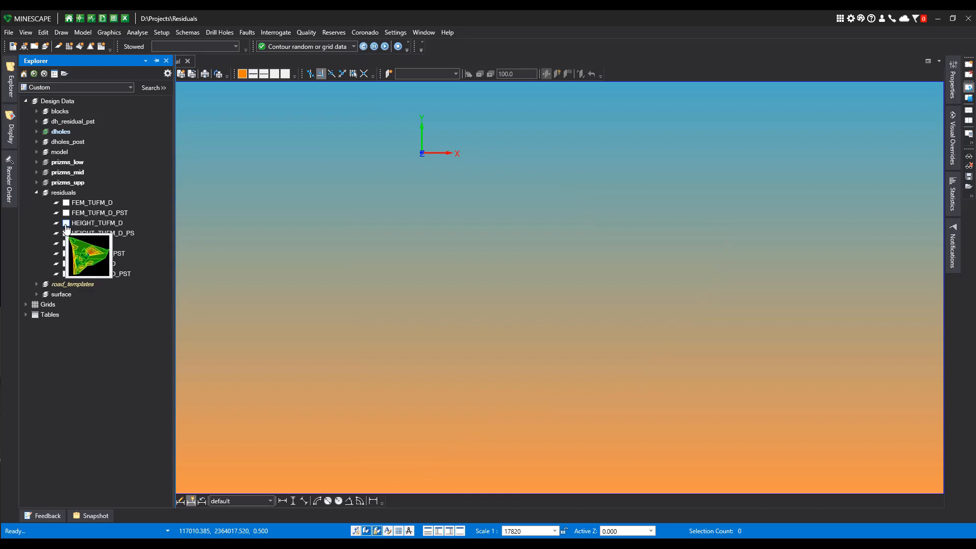
left_click(67, 224)
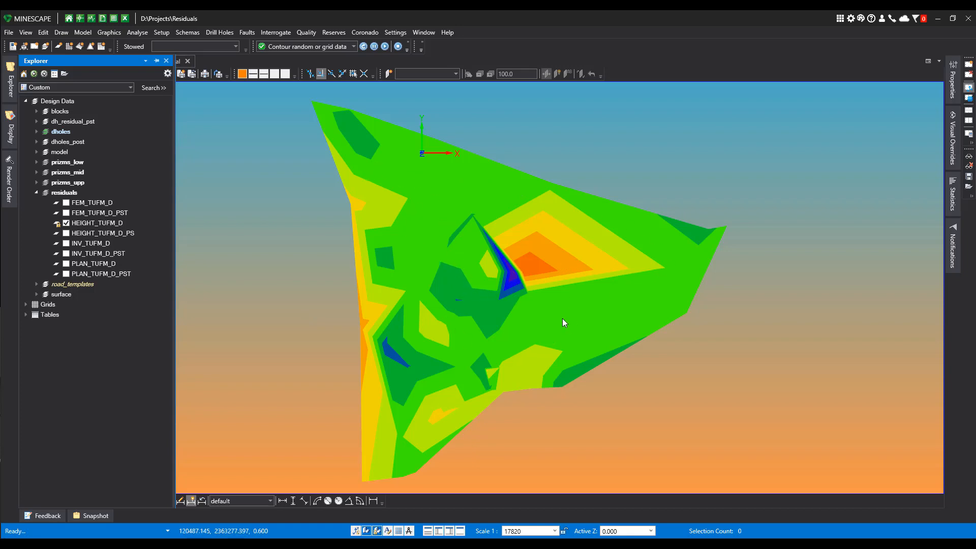
mouse_move(562, 320)
left_click(66, 222)
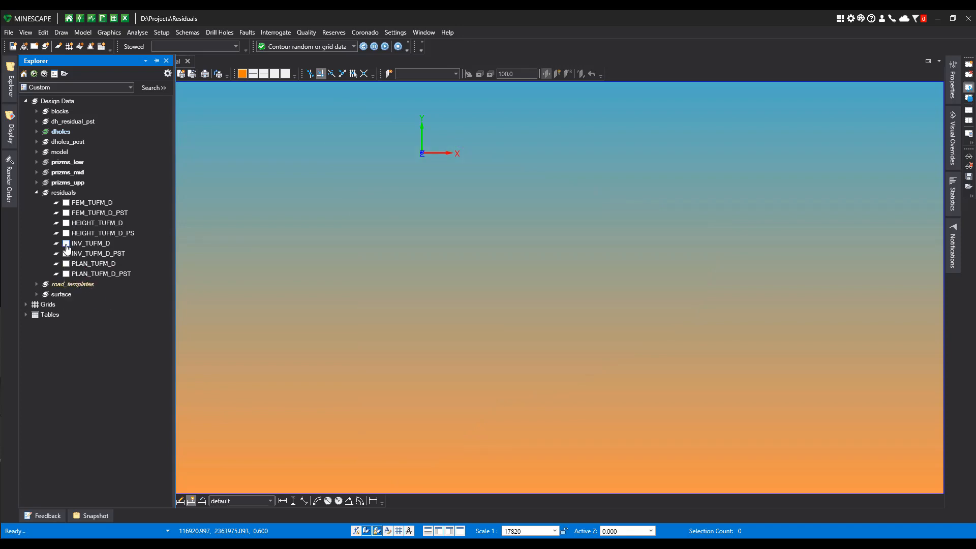
left_click(67, 245)
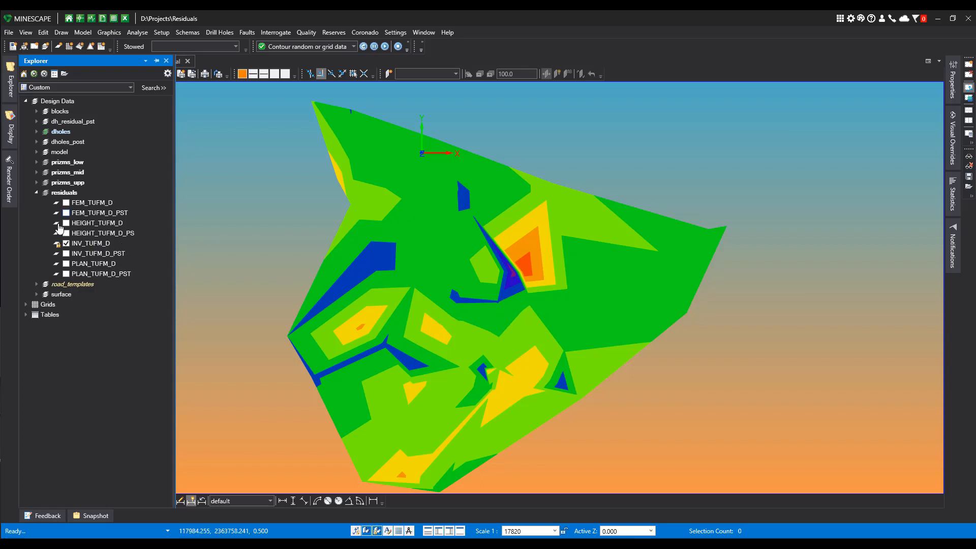
left_click(66, 244)
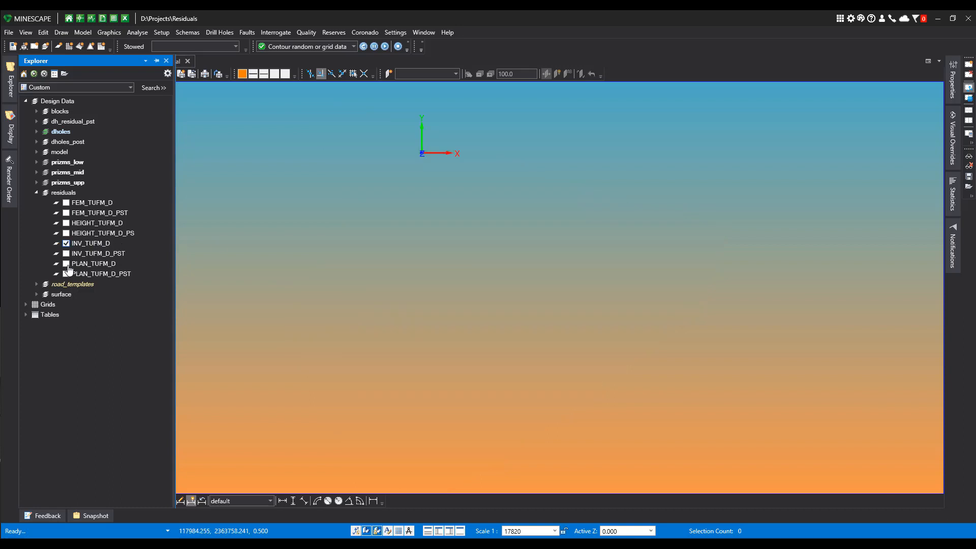
left_click(68, 266)
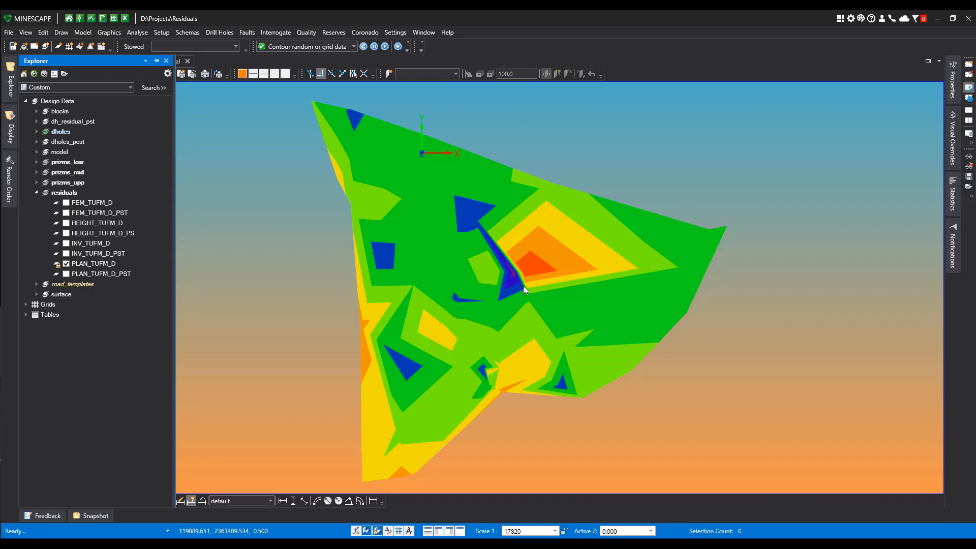
left_click(66, 263)
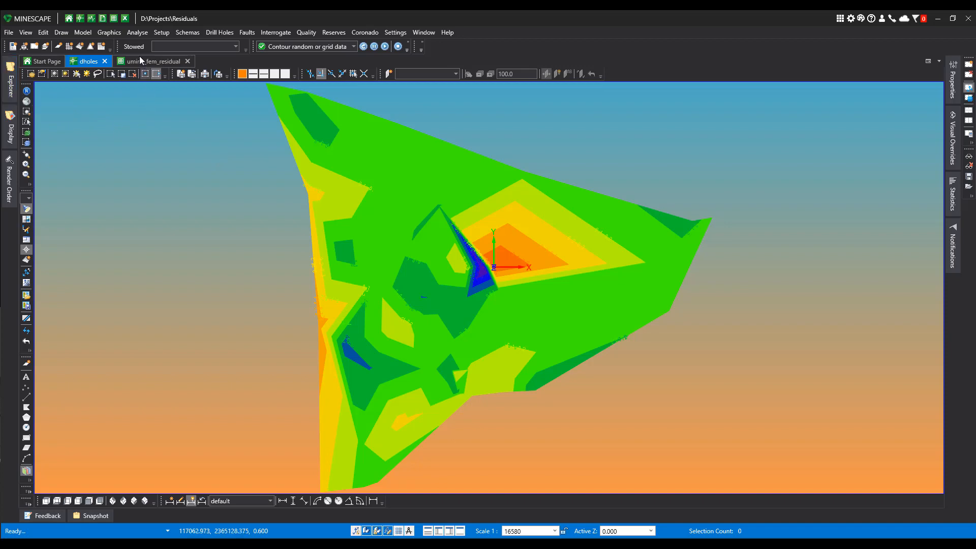
Start a posting from a table with umina_height_residual as the input table
left_click(109, 34)
mouse_move(150, 103)
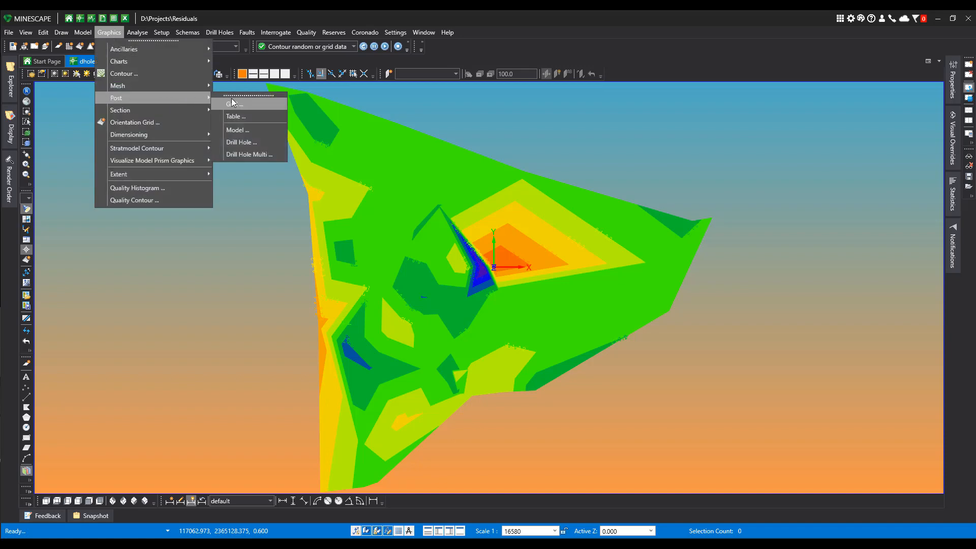
left_click(237, 116)
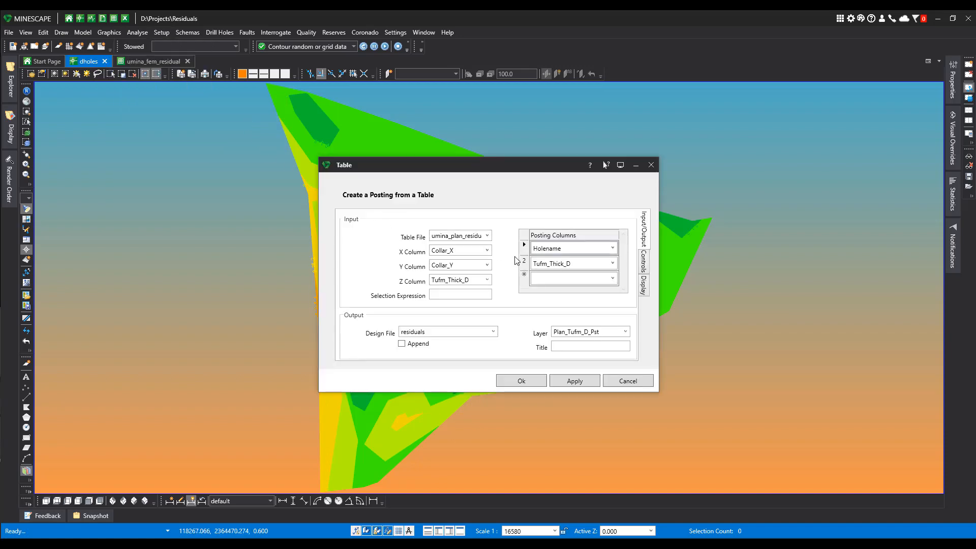
left_click(487, 236)
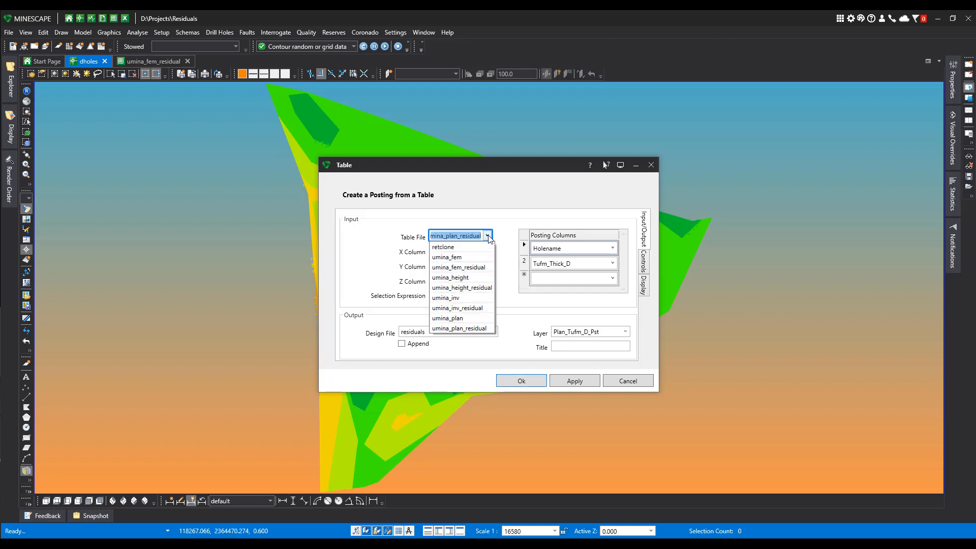
left_click(473, 288)
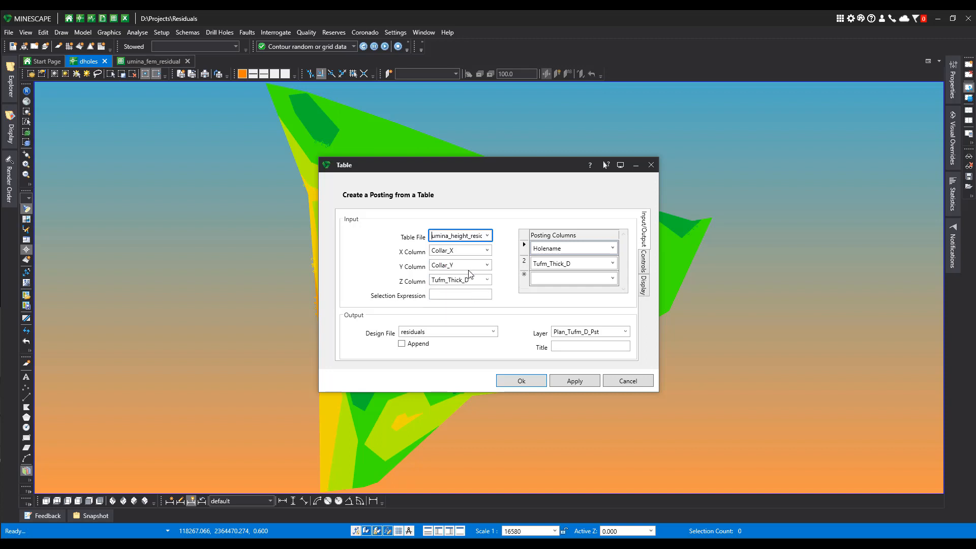
Set the posting's X, Y and Z columns to COLLAR_X, COLLAR_Y and TUFM_THICK_D
left_click(487, 250)
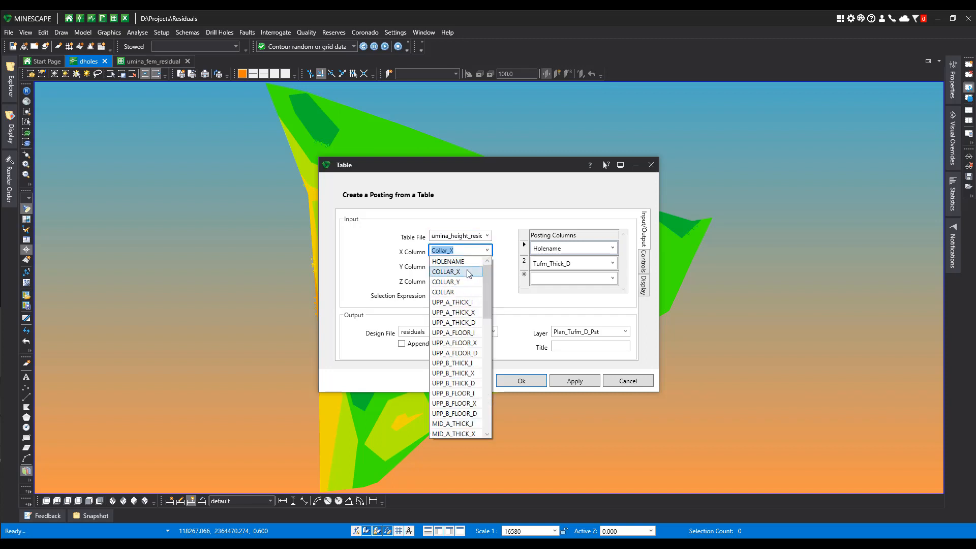
left_click(466, 273)
left_click(487, 265)
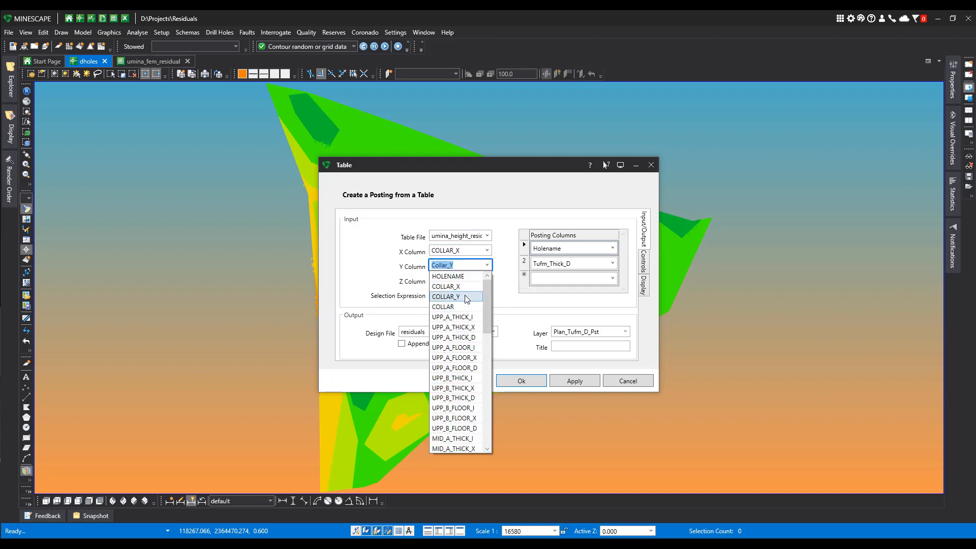
left_click(466, 297)
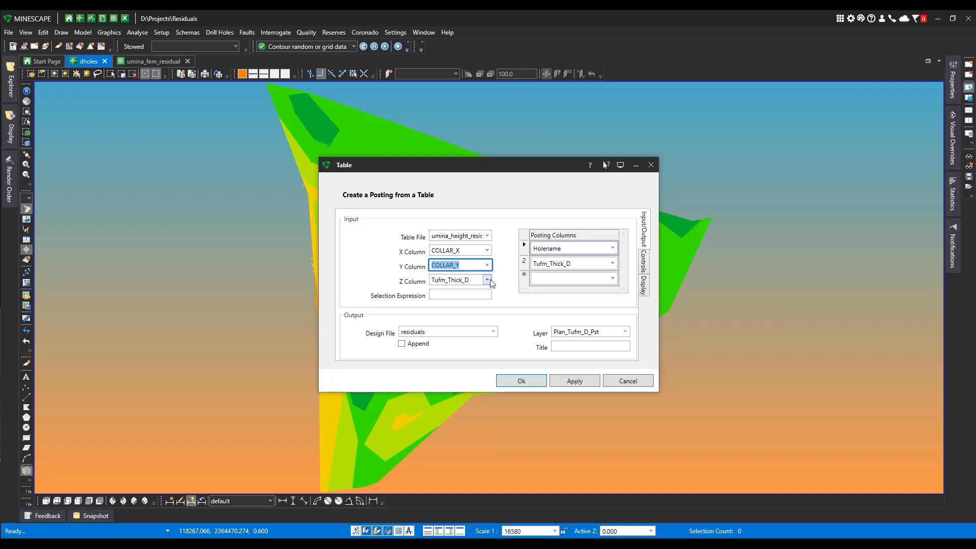
left_click(488, 280)
scroll(478, 336, "down", 3)
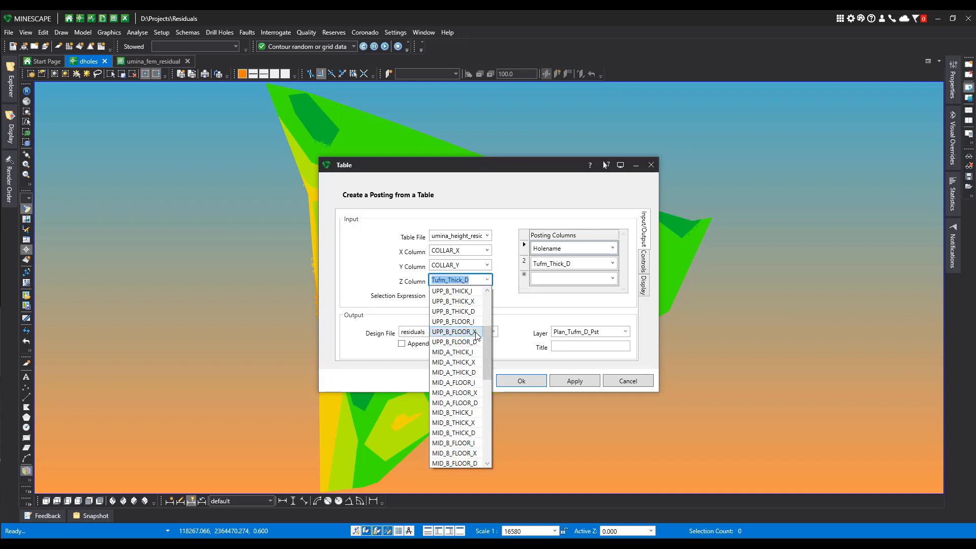
scroll(475, 340, "down", 5)
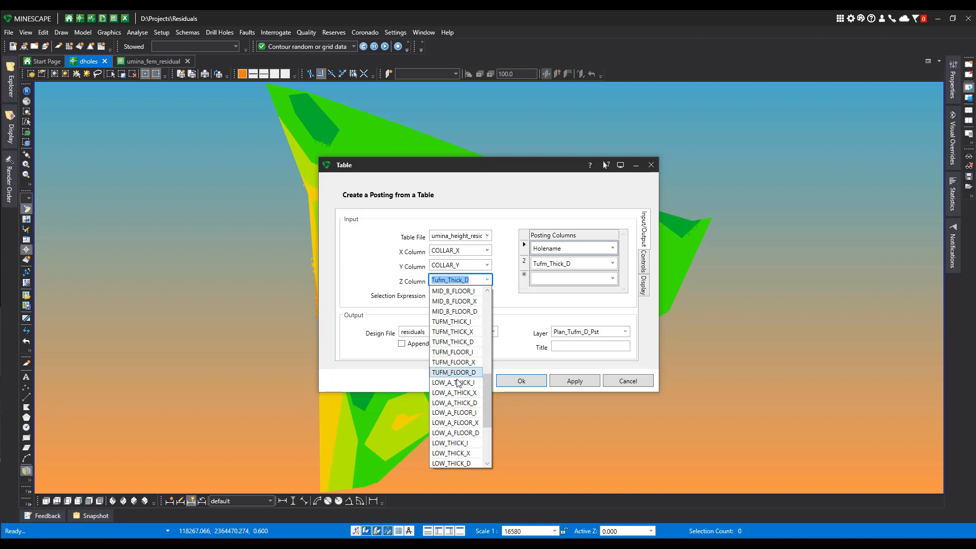
left_click(454, 342)
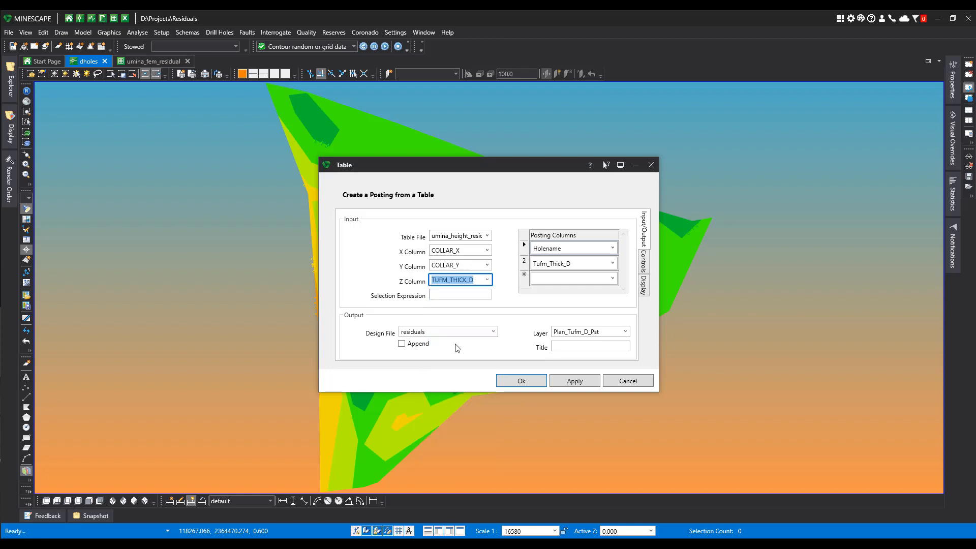
Keep Holename and Tufm_Thick_D as posting columns and set the output layer to Height_Tufm_D_Pst
left_click(578, 248)
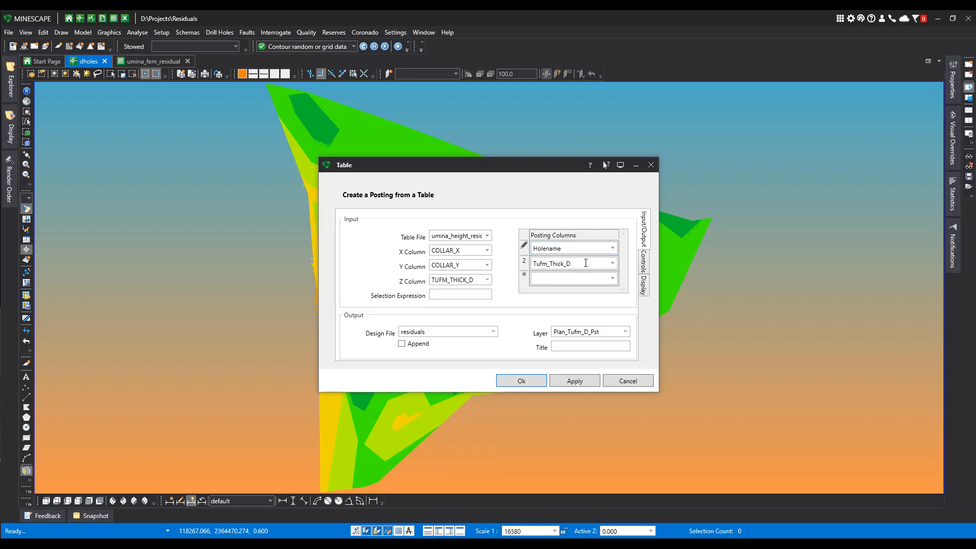
left_click(586, 263)
left_click(565, 336)
left_click(565, 333)
key("BackSpace")
key("BackSpace")
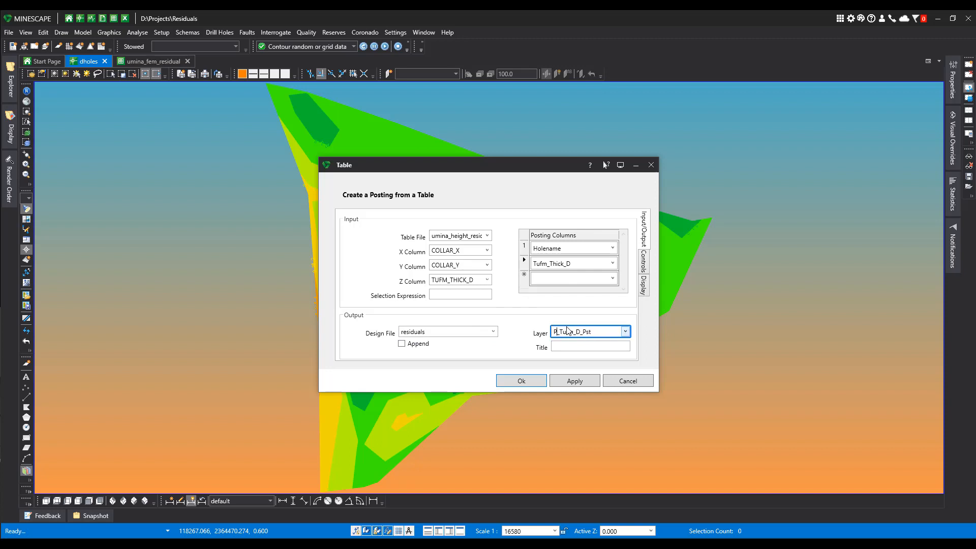
key("BackSpace")
type("height")
left_click(568, 331)
type("y")
key("BackSpace")
Review the posting's control and display settings and create the height residual posting
left_click(644, 267)
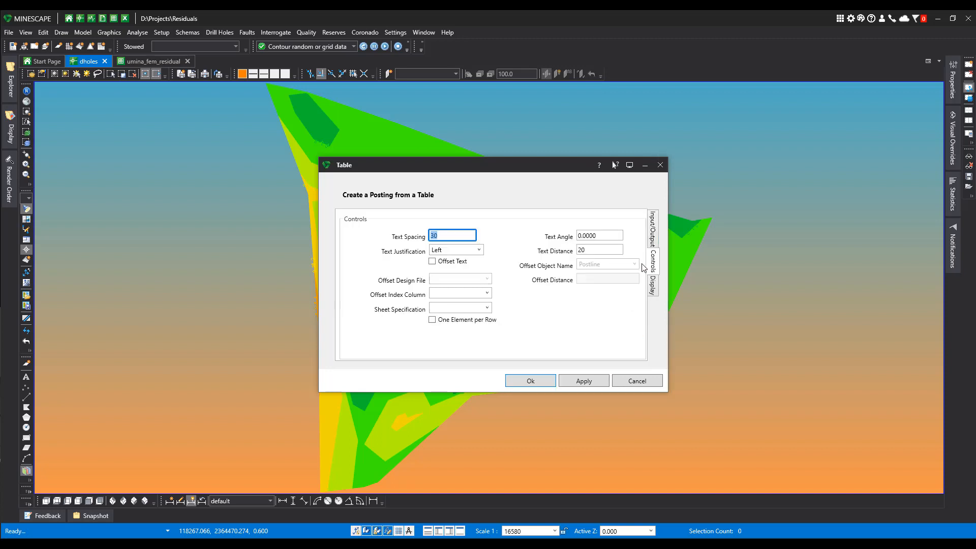
left_click(654, 291)
left_click(665, 225)
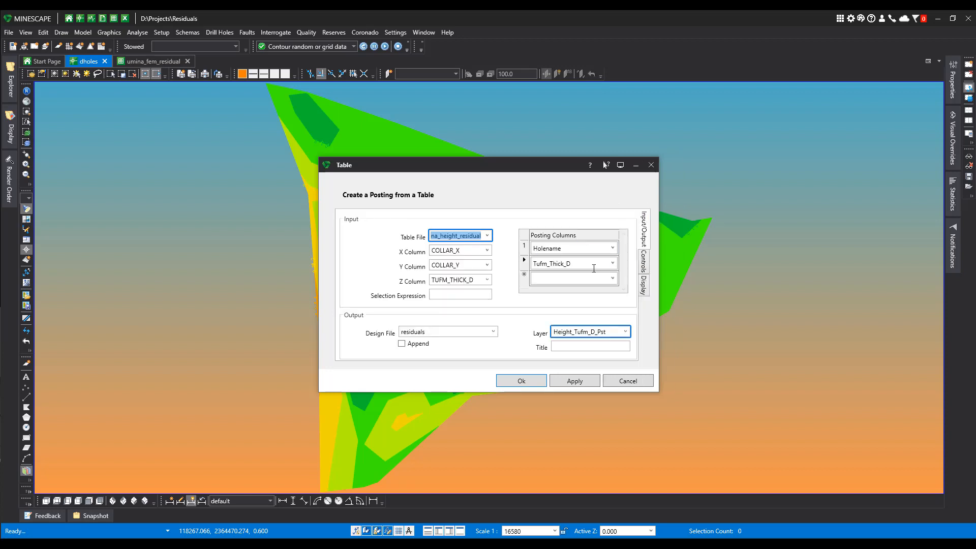
left_click(525, 385)
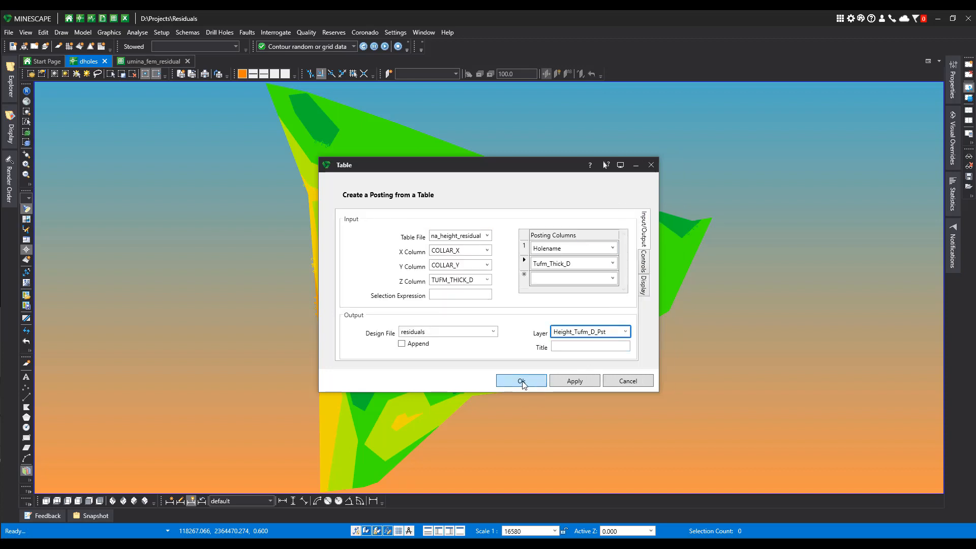
left_click(523, 385)
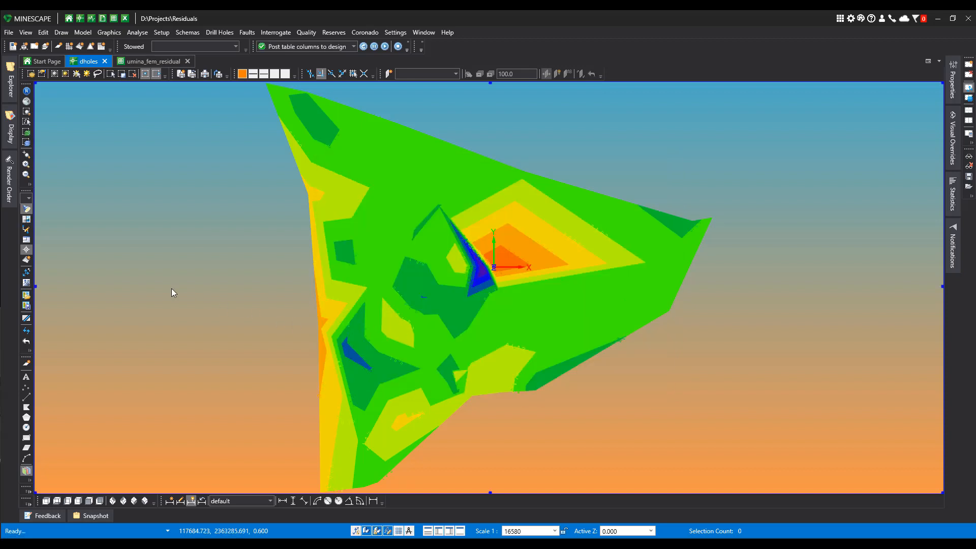
Display the HEIGHT_TUFM_D_PS layer over the height contours and examine the posted residuals around drill hole X057
left_click(11, 84)
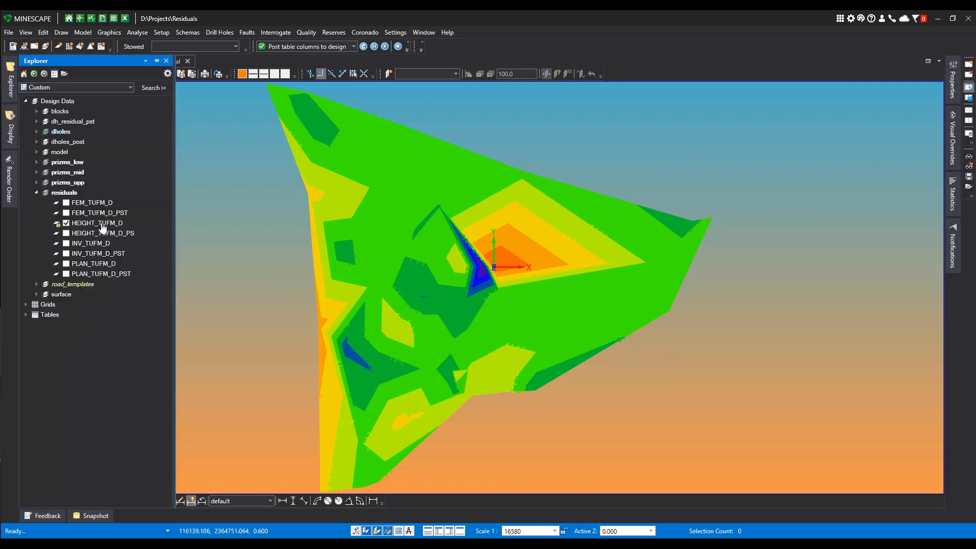
left_click(66, 233)
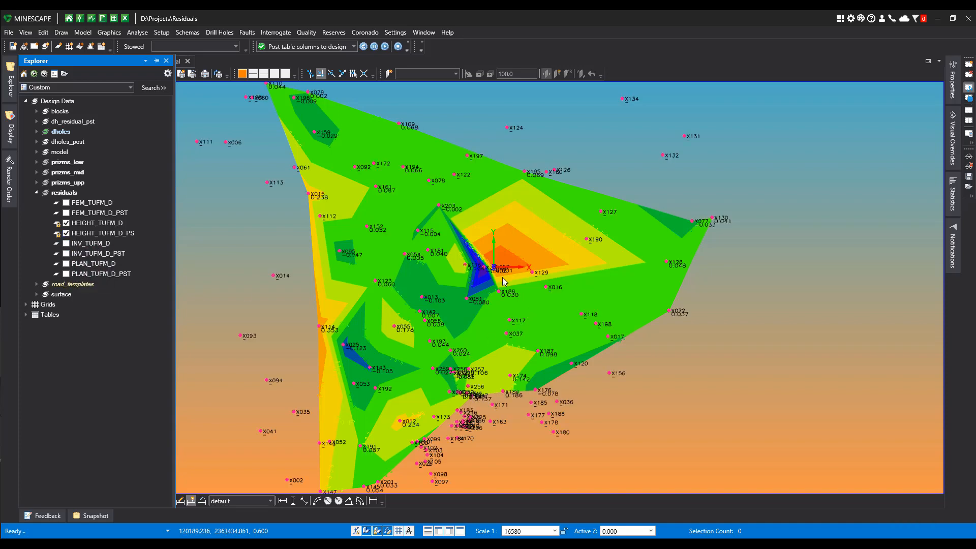
scroll(499, 272, "up", 8)
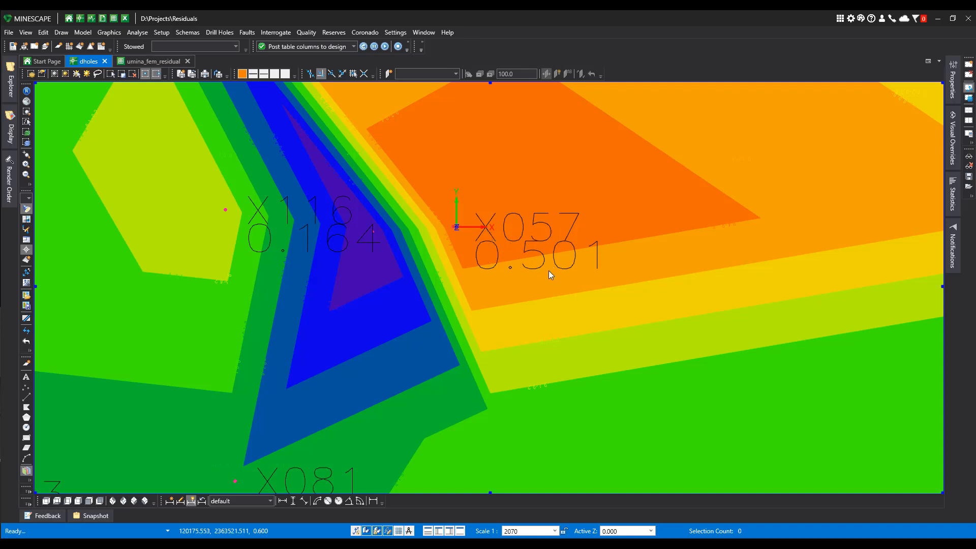
scroll(549, 275, "down", 9)
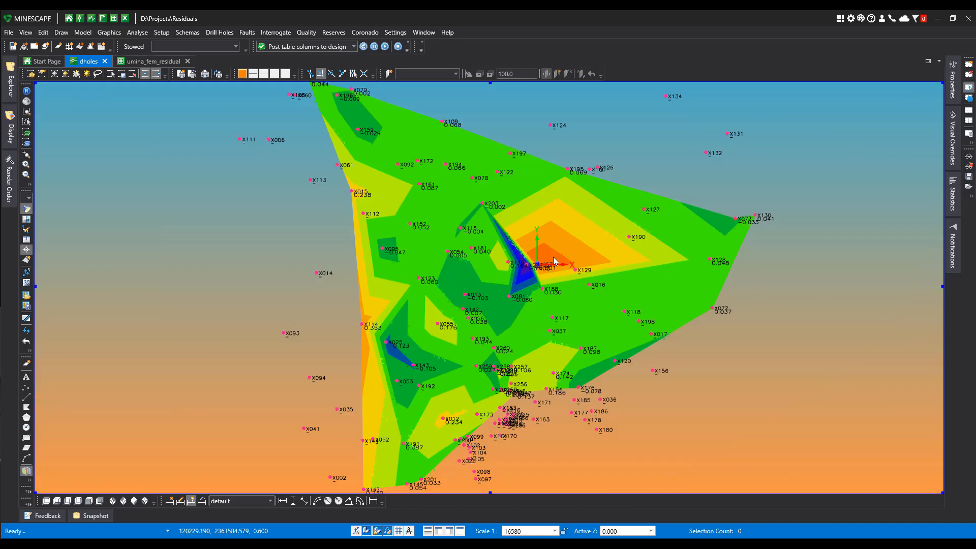
Start a stratigraphic grid model for schema umina_fem with residual_40 as the grid specification
scroll(554, 260, "up", 3)
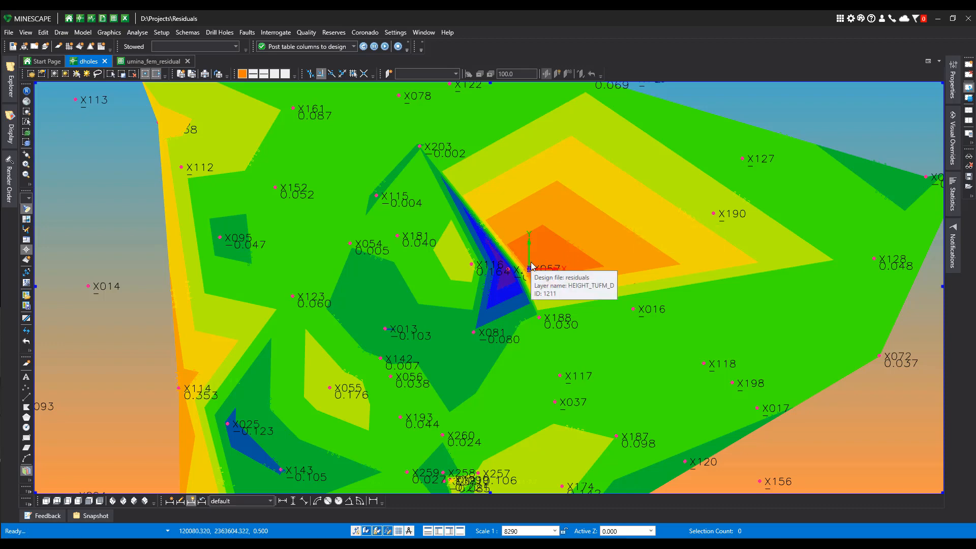
scroll(532, 266, "down", 3)
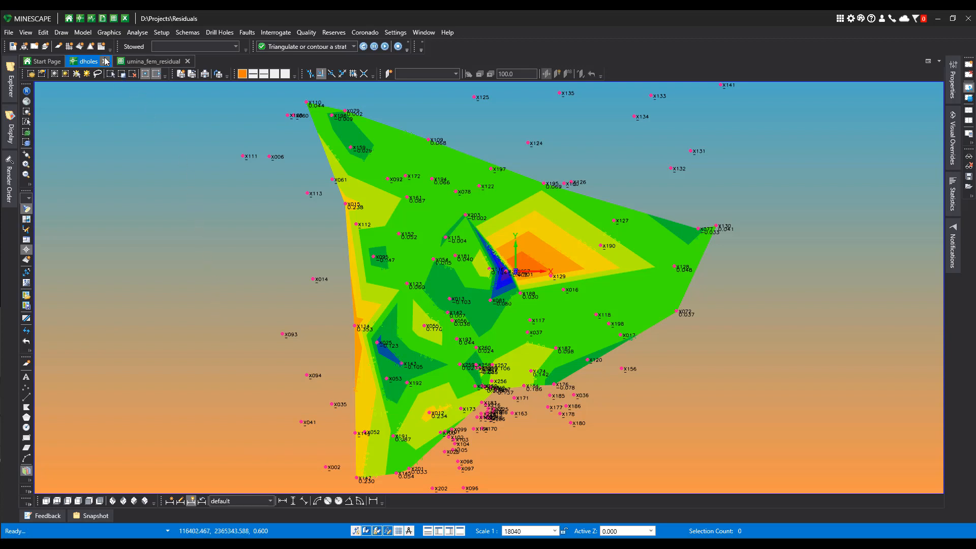
left_click(83, 32)
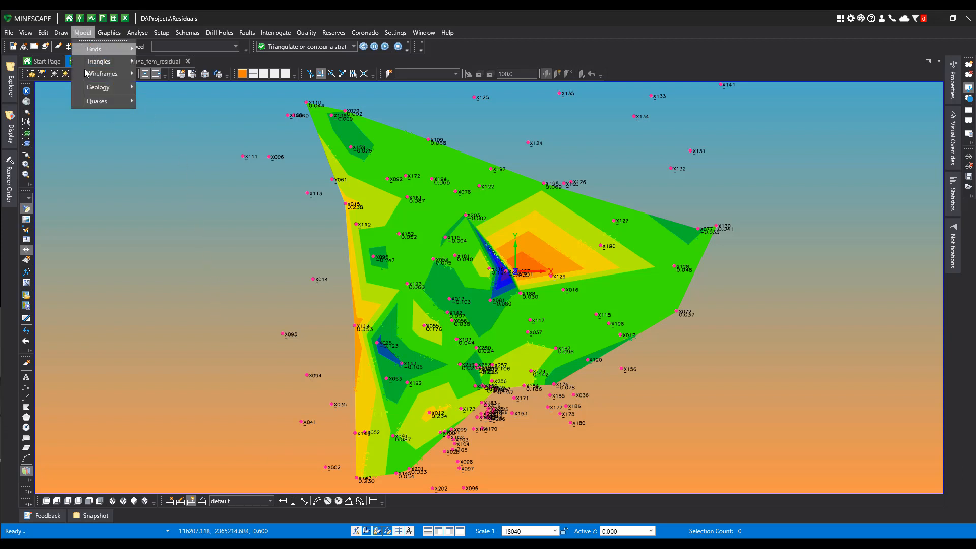
mouse_move(99, 86)
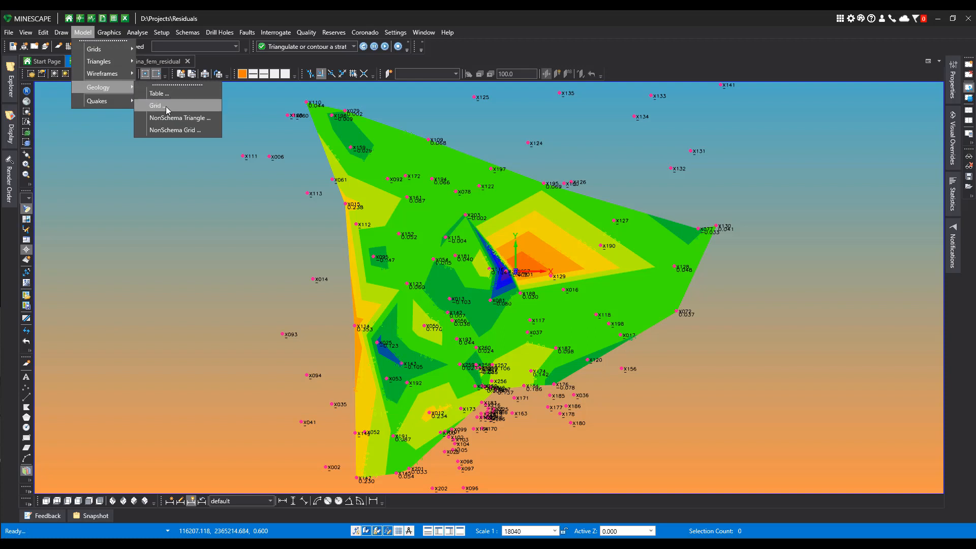
left_click(166, 106)
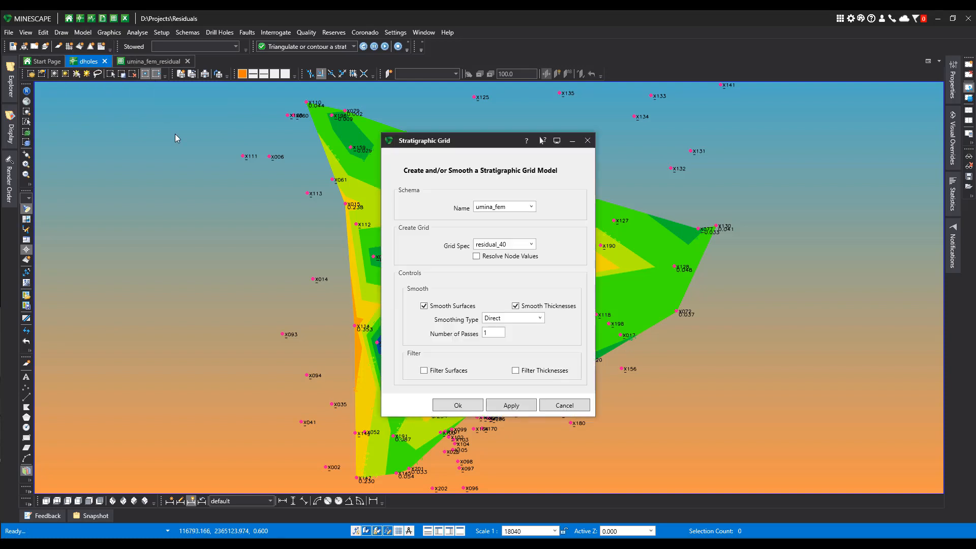
left_click(532, 206)
left_click(518, 223)
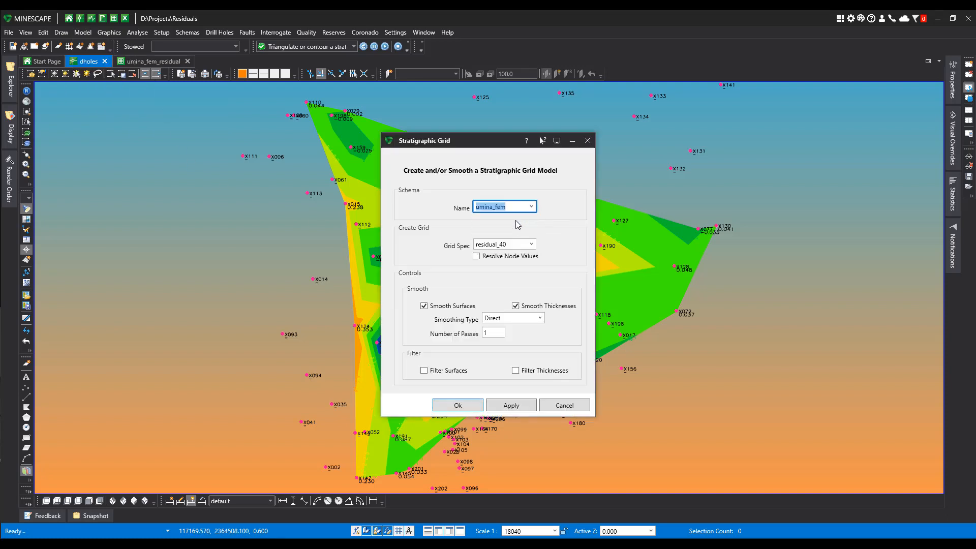
left_click(532, 244)
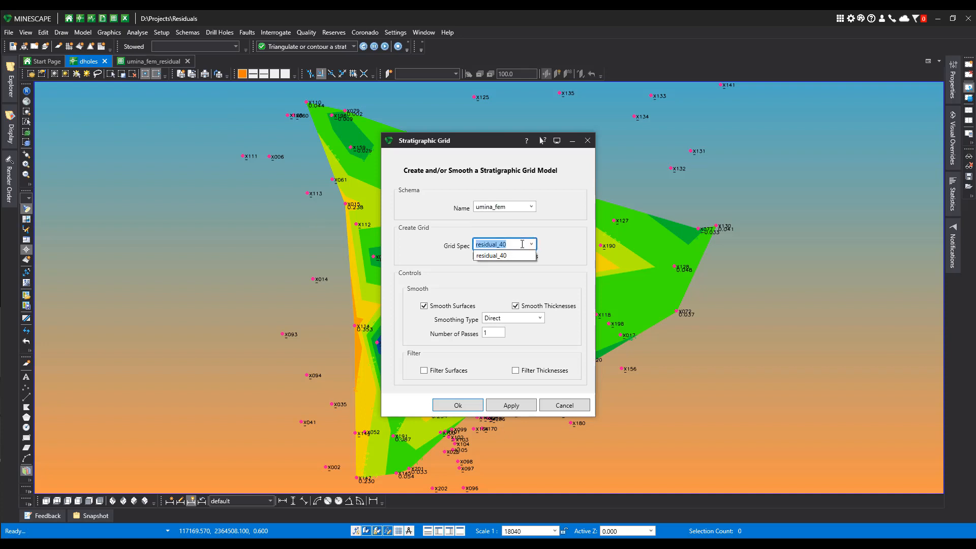
left_click(514, 254)
Turn off smoothing of surfaces and thicknesses, and generate the umina_fem grid
left_click(424, 305)
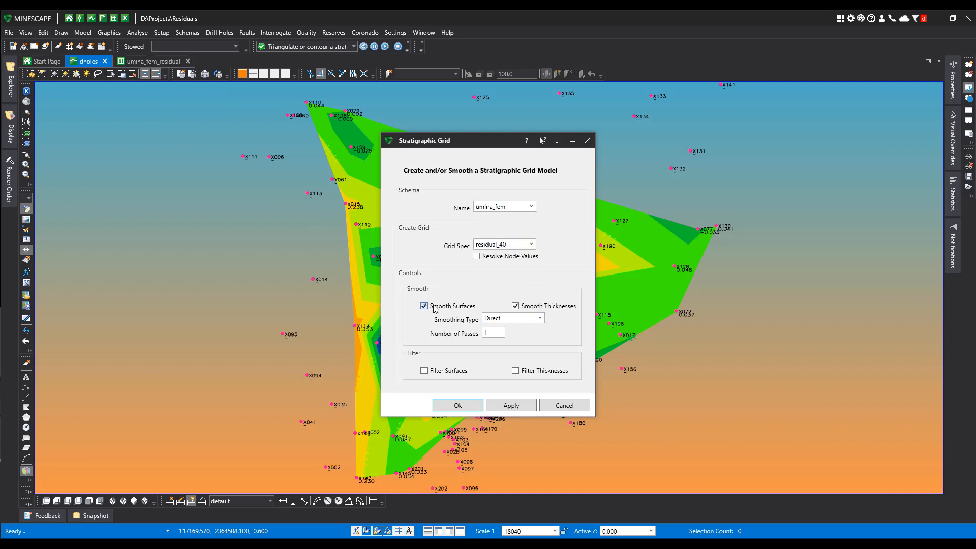
left_click(515, 306)
left_click(510, 405)
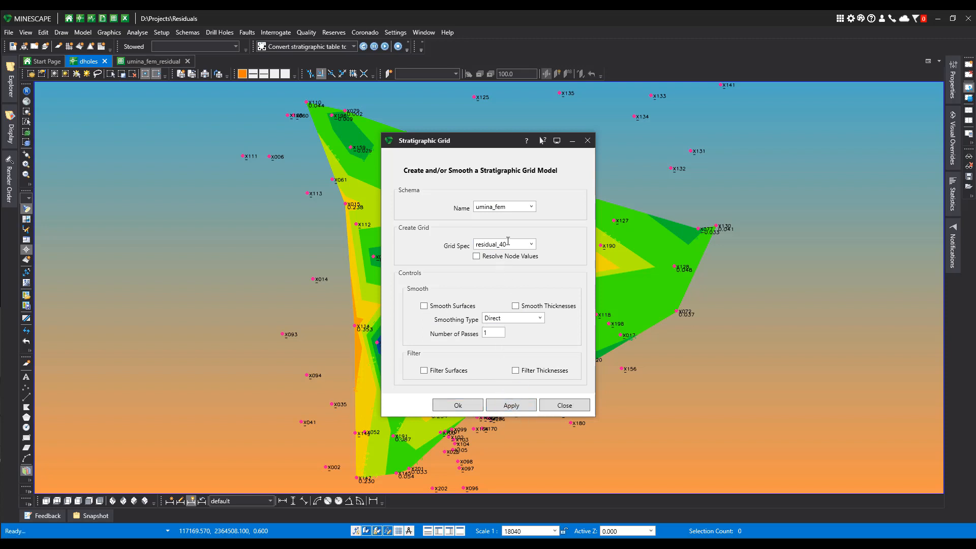
Generate the grids for schemas umina_height and umina_inv with the same residual_40 specification and no smoothing
left_click(531, 206)
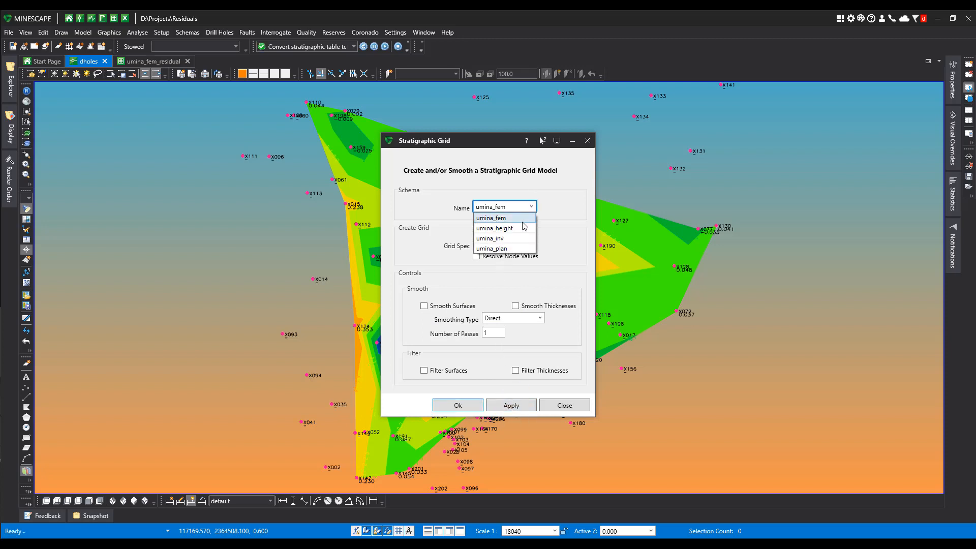
left_click(520, 229)
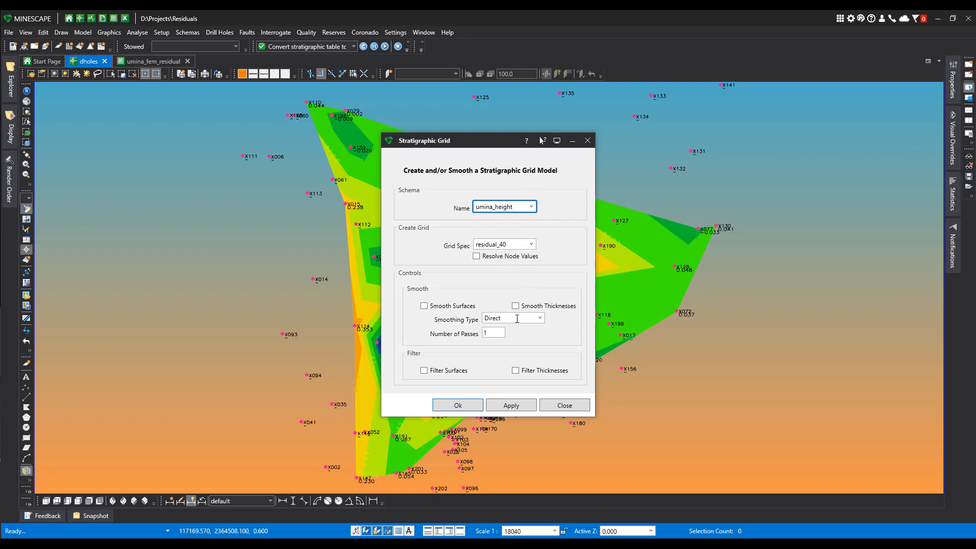
left_click(509, 407)
left_click(530, 206)
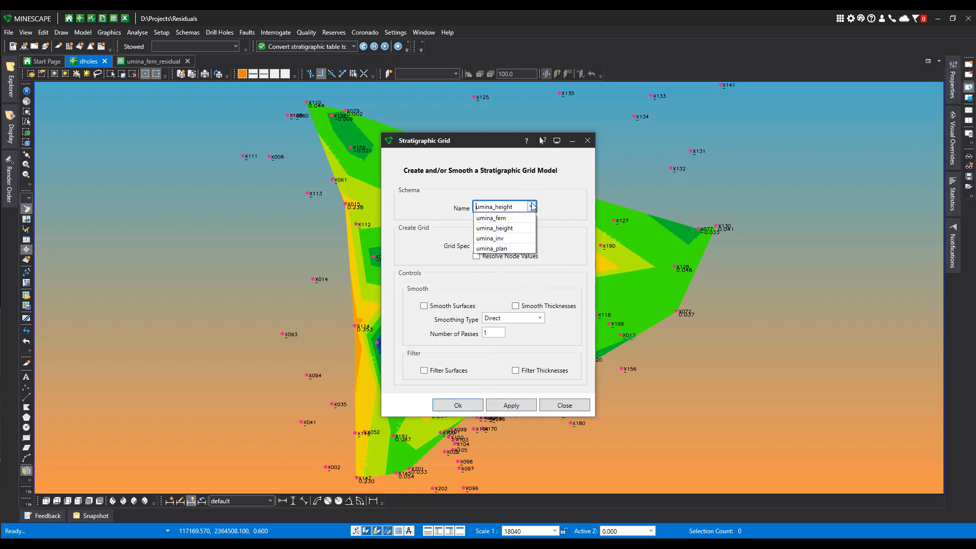
left_click(521, 238)
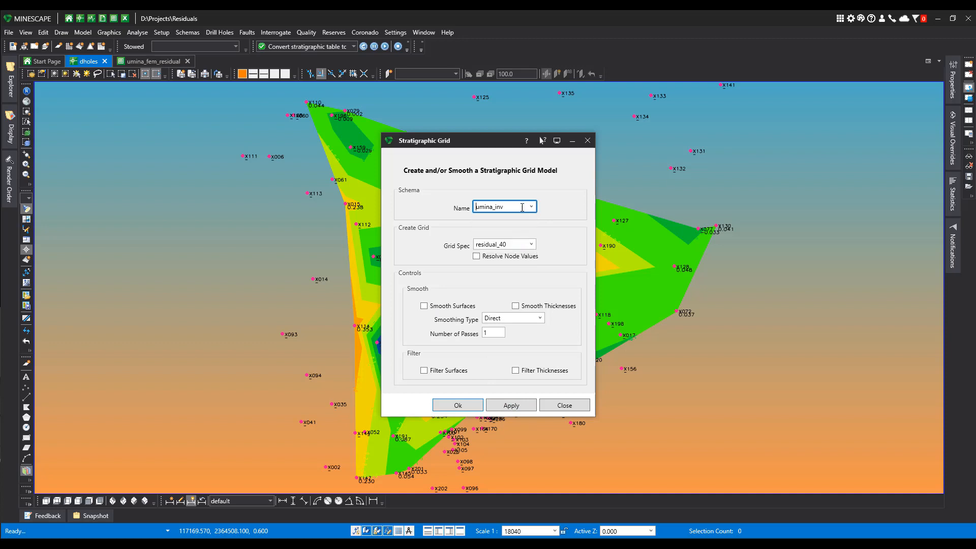
left_click(514, 408)
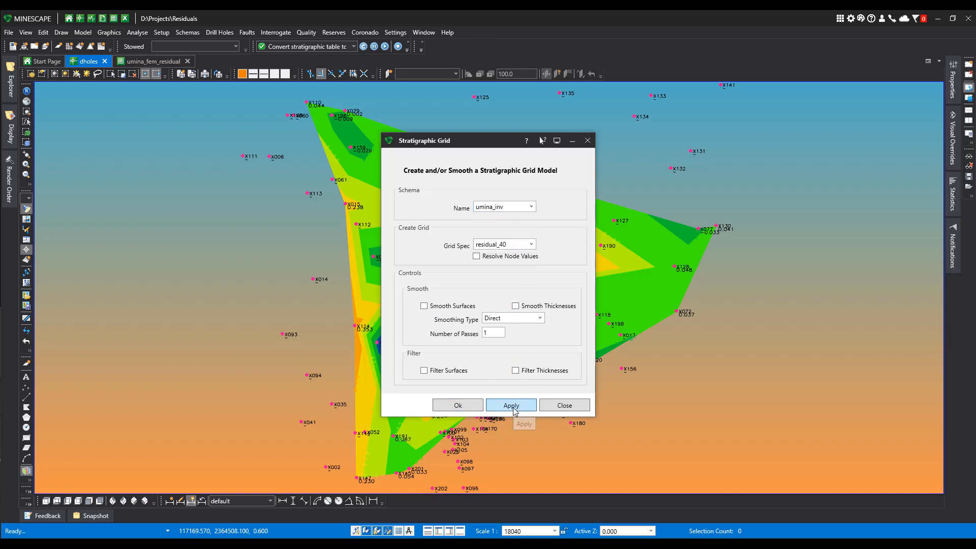
Generate the umina_plan grid with both surfaces and thicknesses smoothed, and close the grid dialog
left_click(531, 208)
left_click(520, 247)
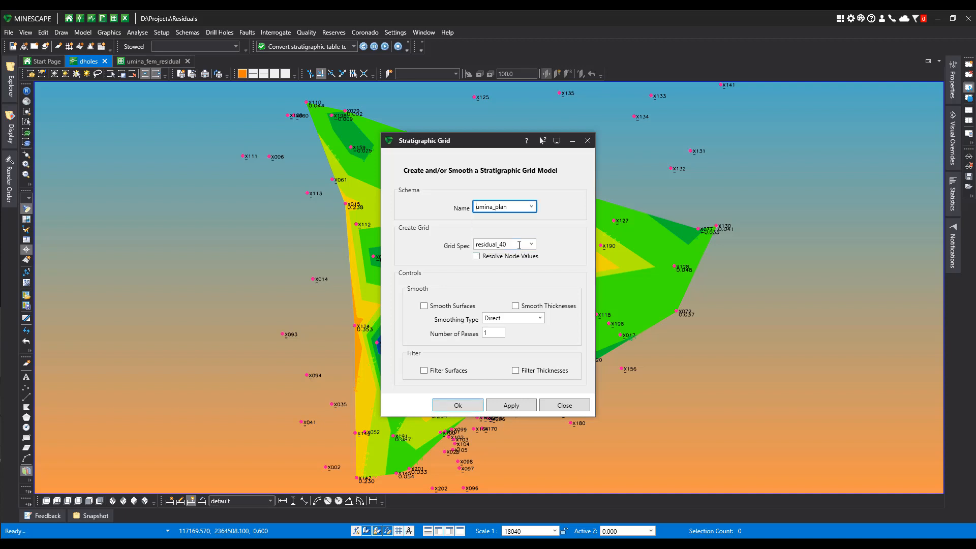
left_click(515, 306)
left_click(424, 305)
left_click(515, 406)
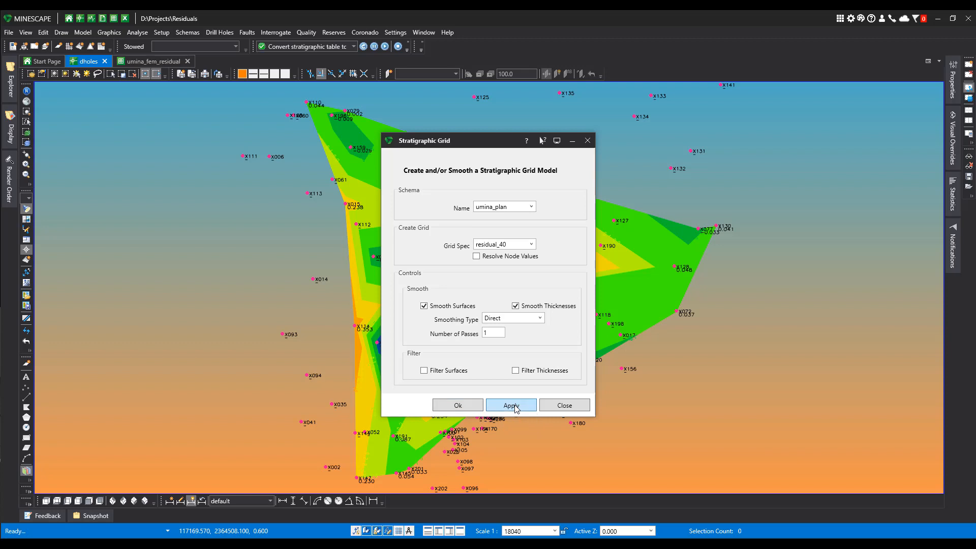
left_click(577, 406)
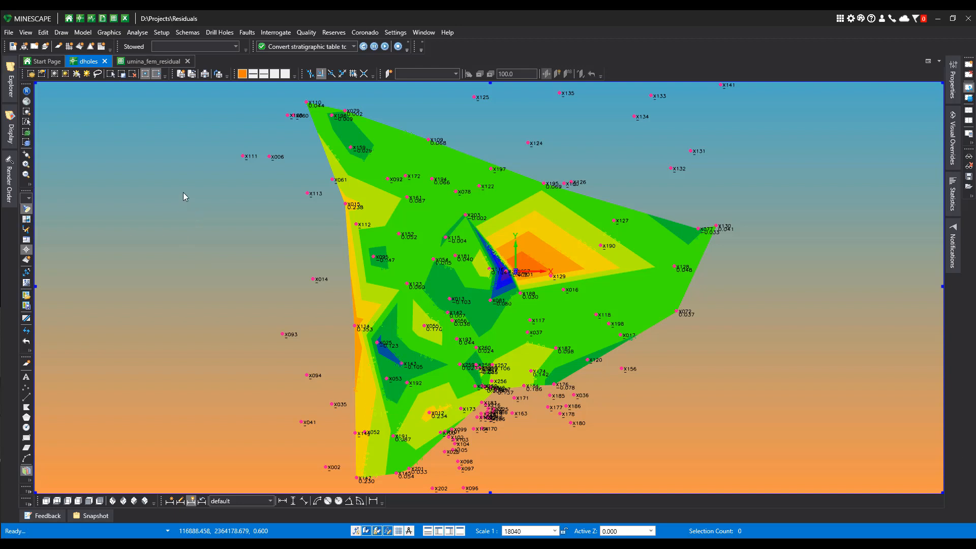
Start a multiple-interval Stratmodel contour and set its schema to umina_fem with the Grid model type
left_click(109, 32)
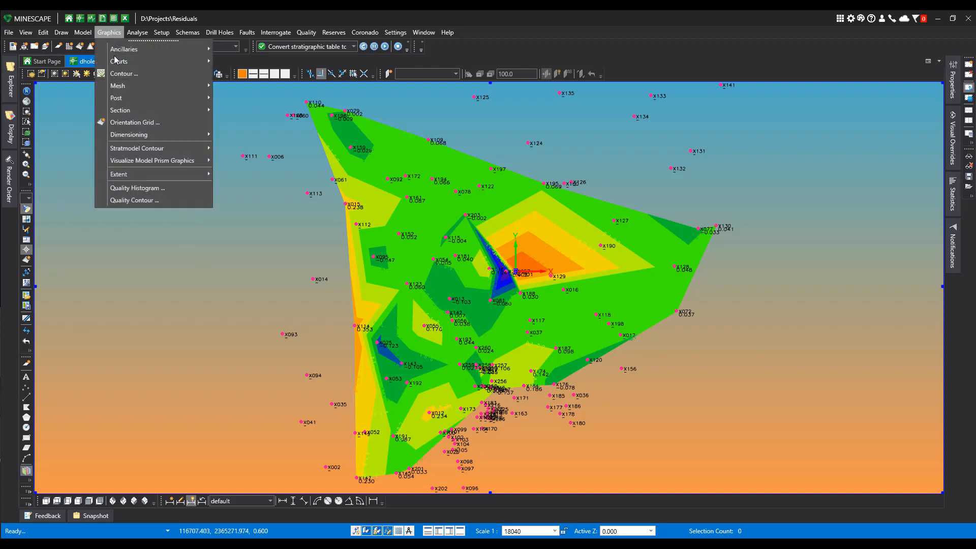
mouse_move(127, 147)
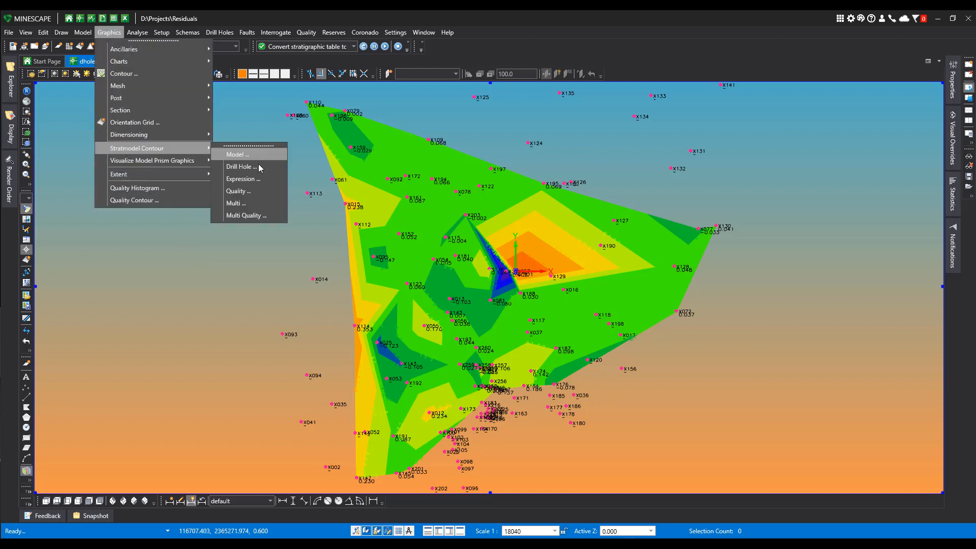
left_click(246, 203)
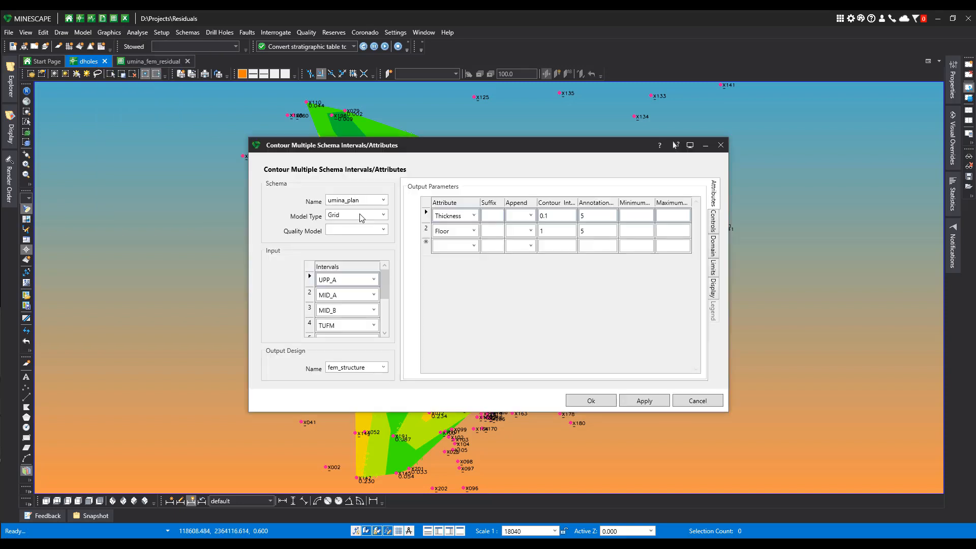
left_click(378, 200)
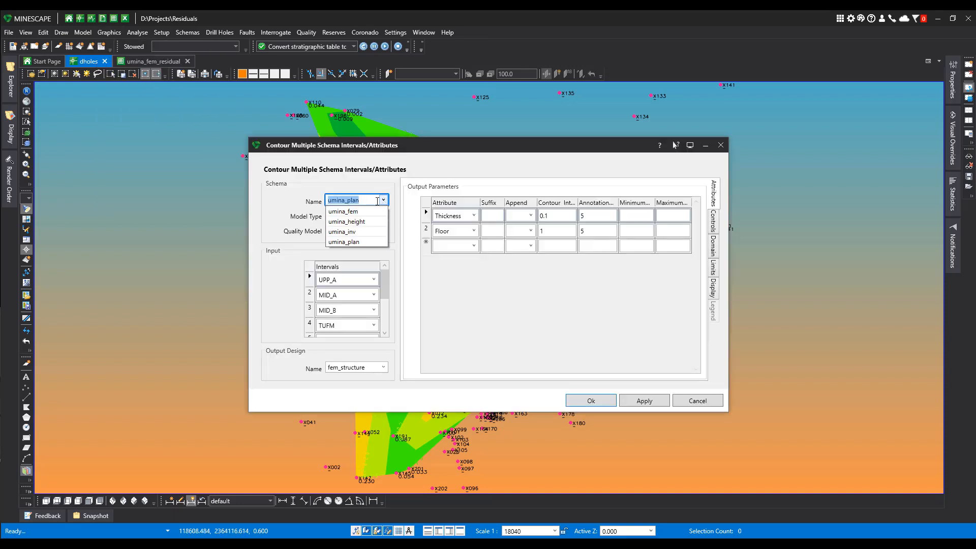
left_click(349, 211)
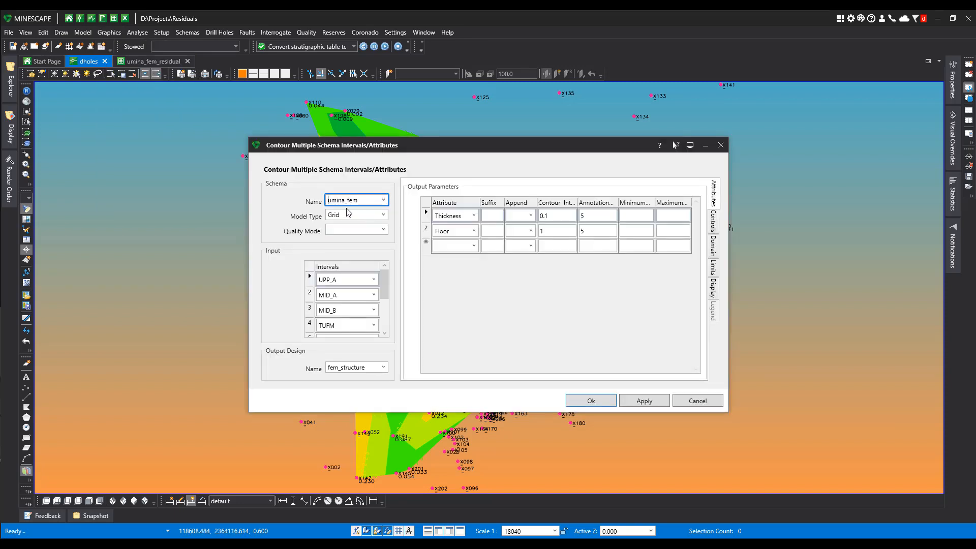
Review the intervals available for filling down the contour's interval list
left_click(347, 282)
right_click(346, 282)
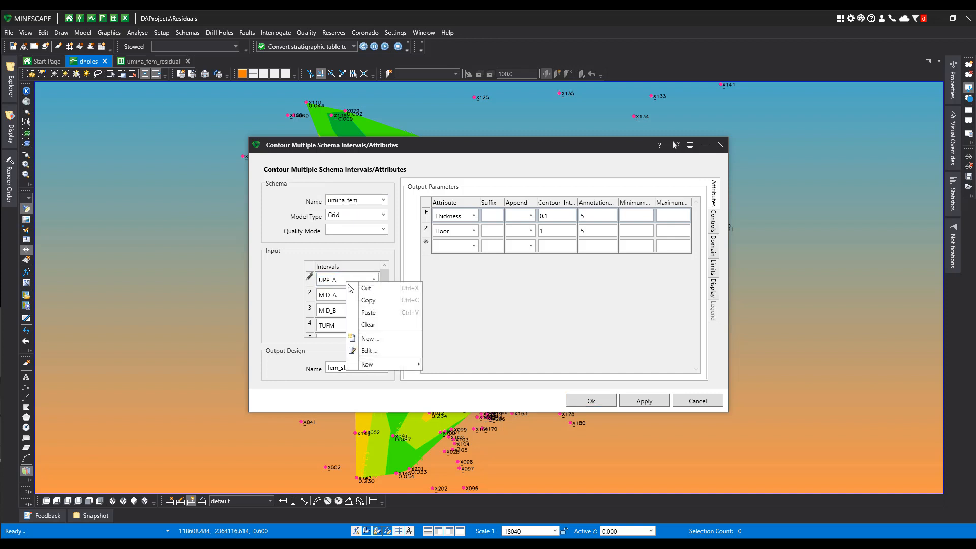
mouse_move(416, 365)
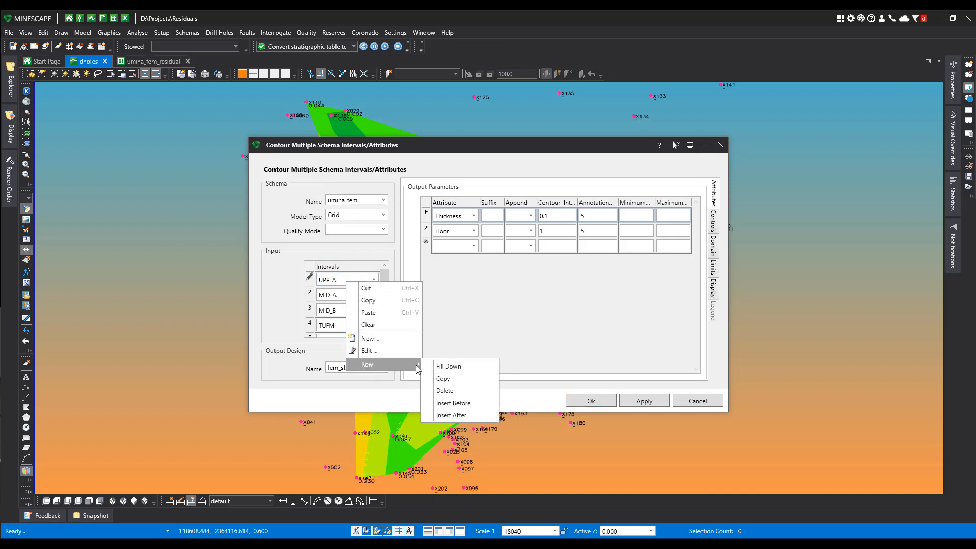
left_click(448, 366)
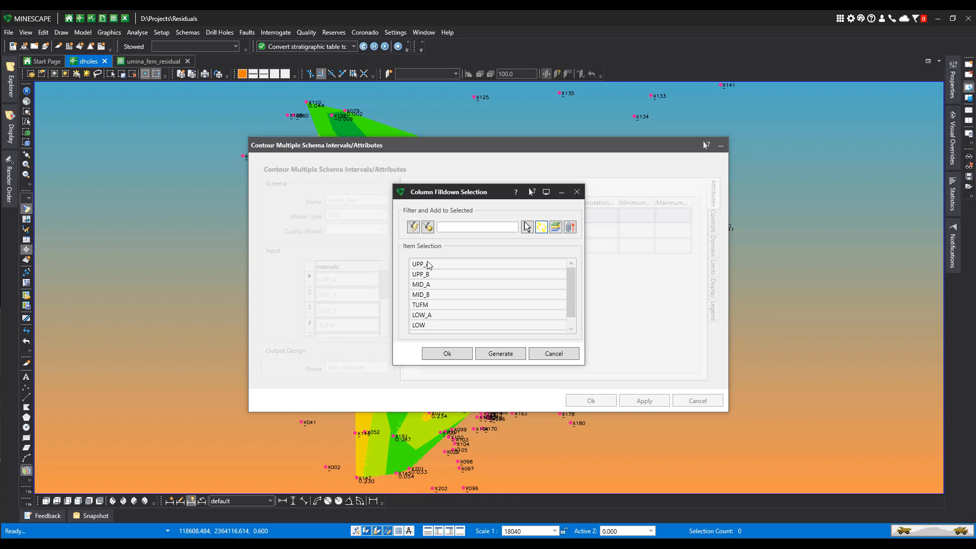
left_click(500, 353)
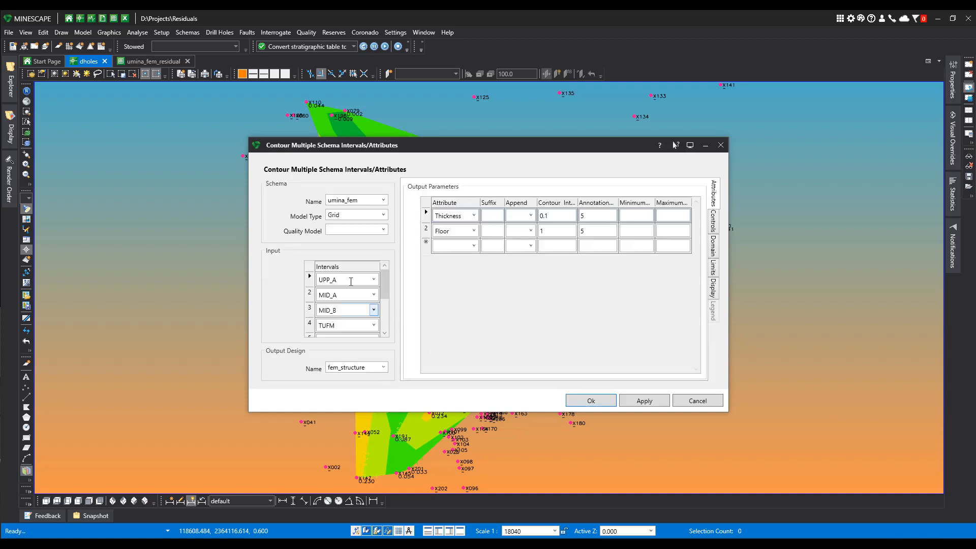
Choose fem_structure as the output design and keep Thickness contours at interval 0.1 with annotation 5
left_click(383, 367)
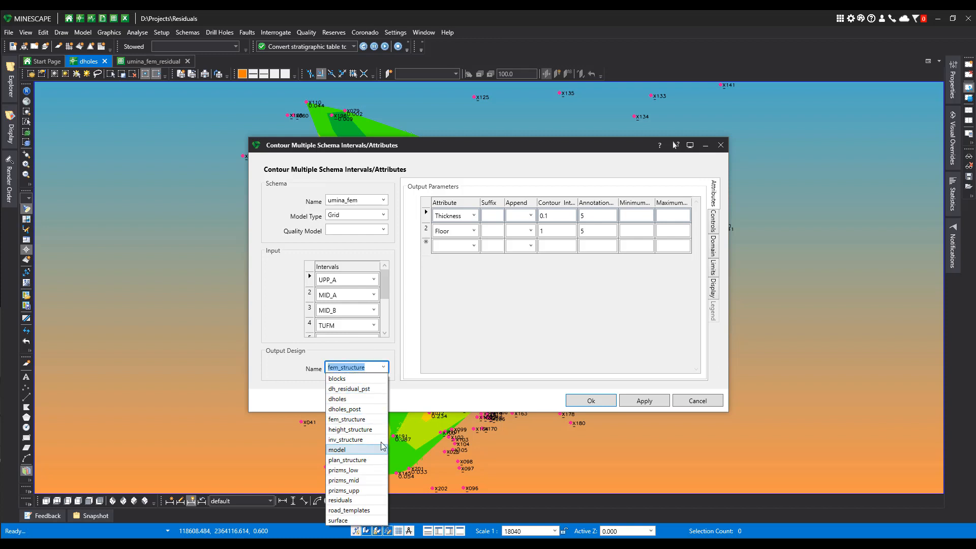
left_click(347, 419)
left_click(456, 215)
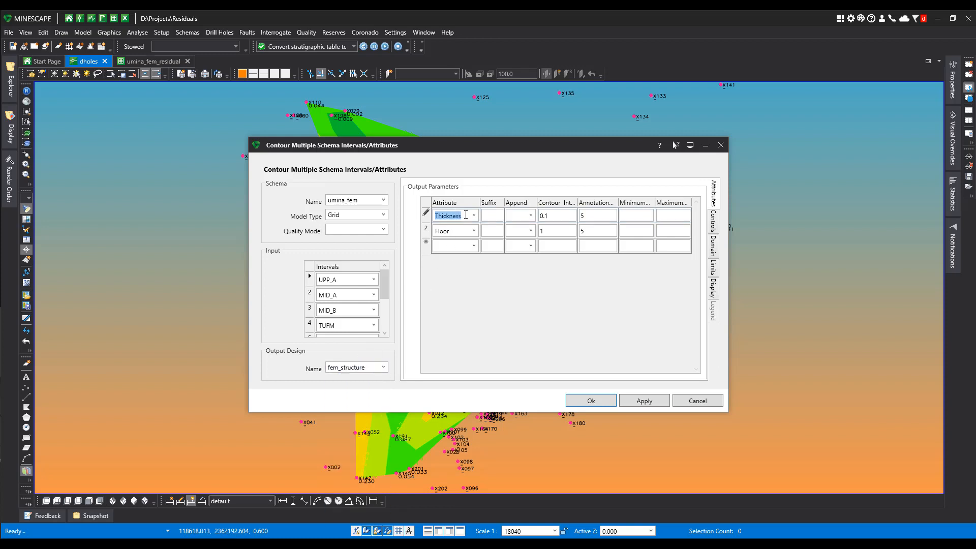
left_click(550, 215)
left_click(593, 217)
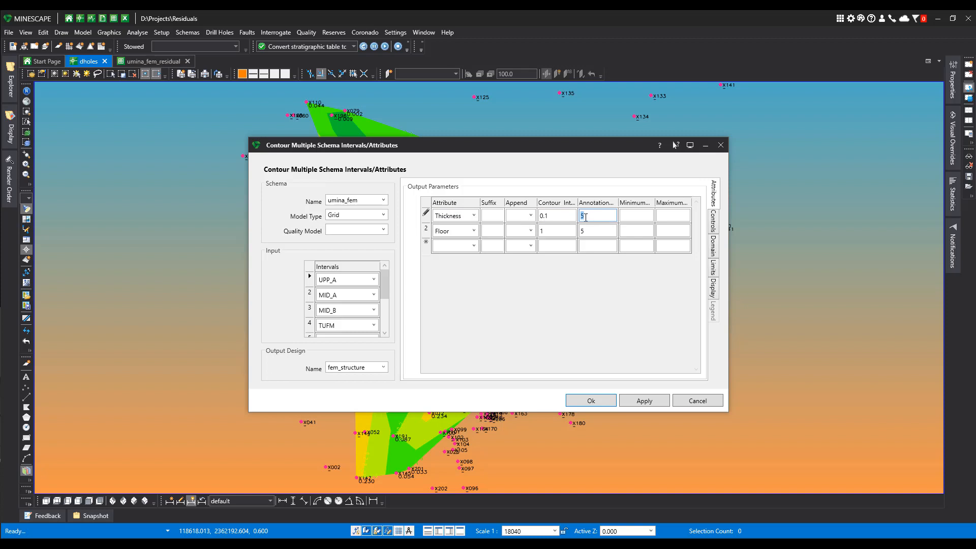
Choose Floor as the second contour attribute, keeping contour interval 1 and annotation 5
left_click(473, 230)
left_click(473, 230)
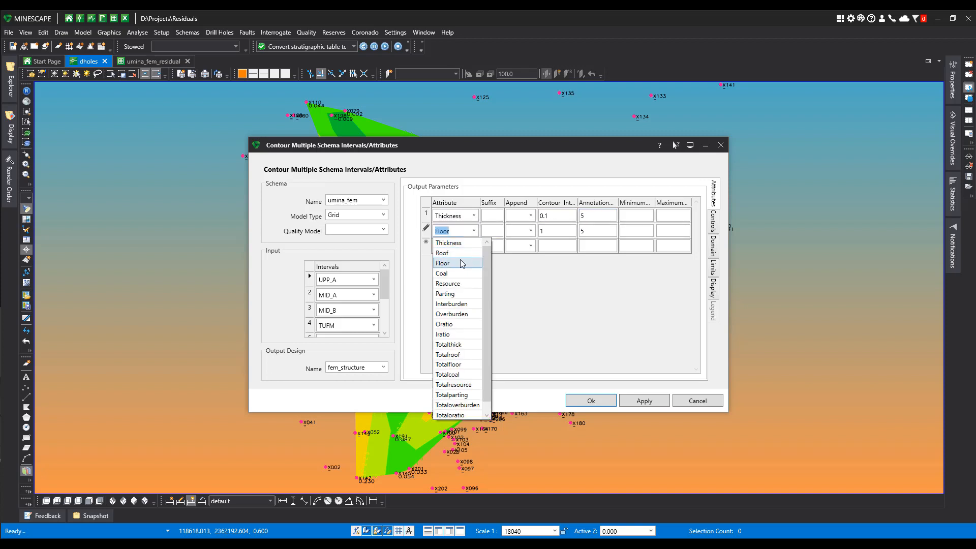
left_click(459, 261)
left_click(537, 232)
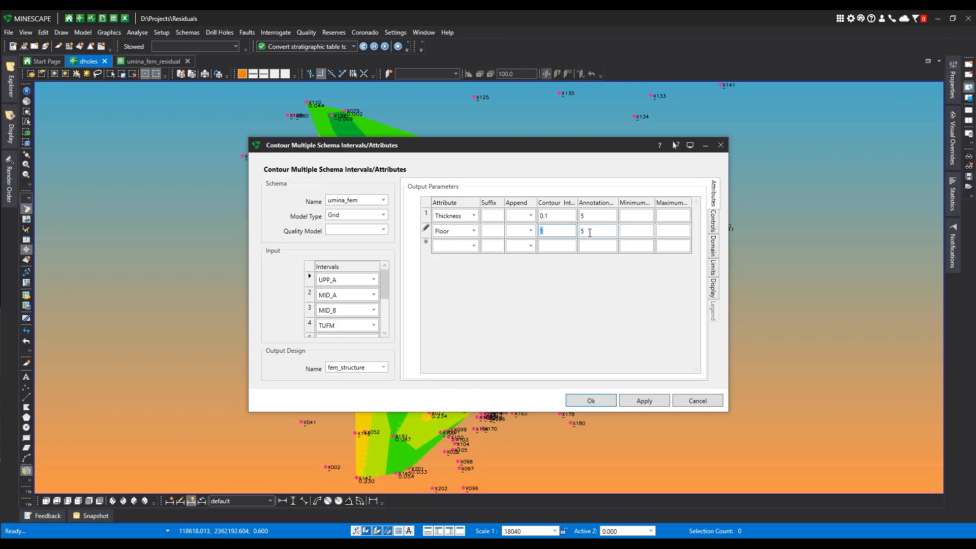
Review the contour's control, domain, limit and display settings, and return to the attribute list
left_click(714, 224)
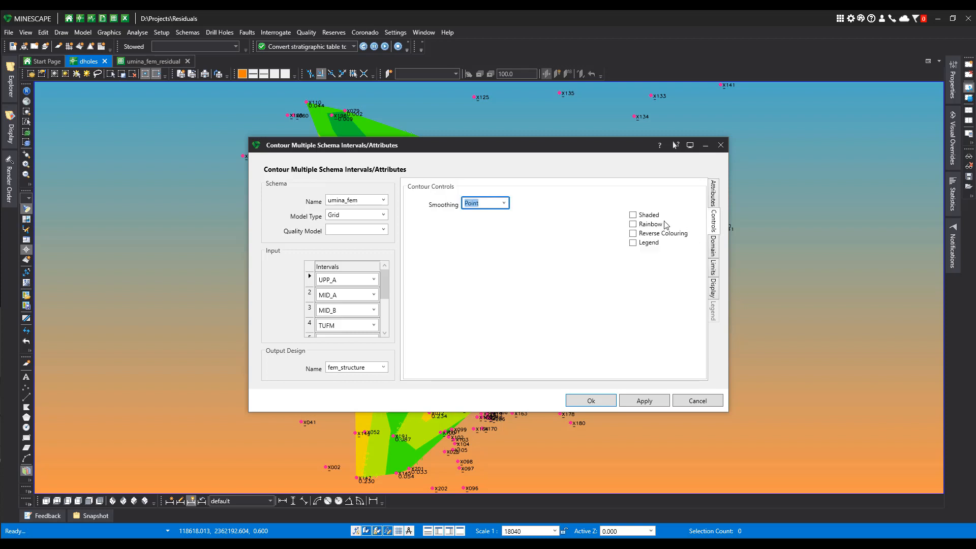
left_click(715, 254)
left_click(715, 269)
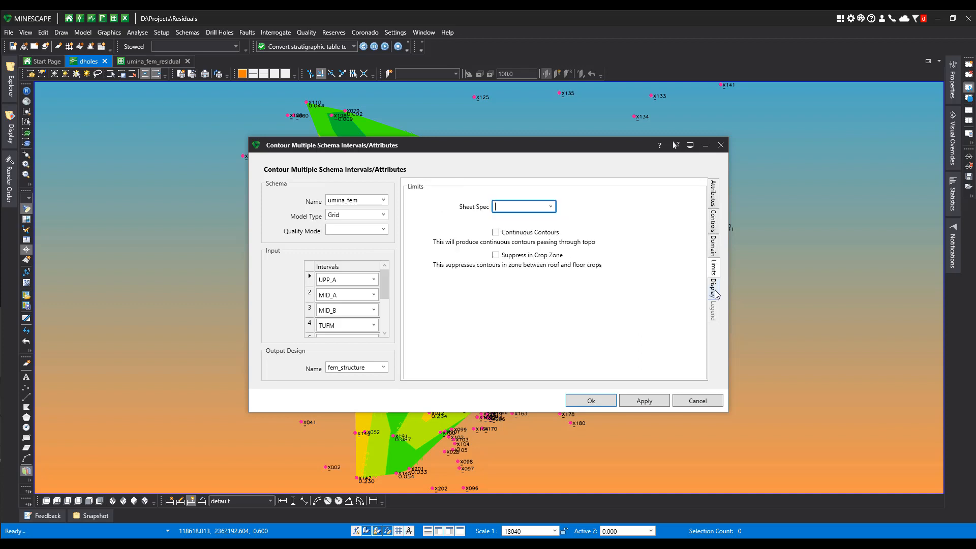
left_click(715, 287)
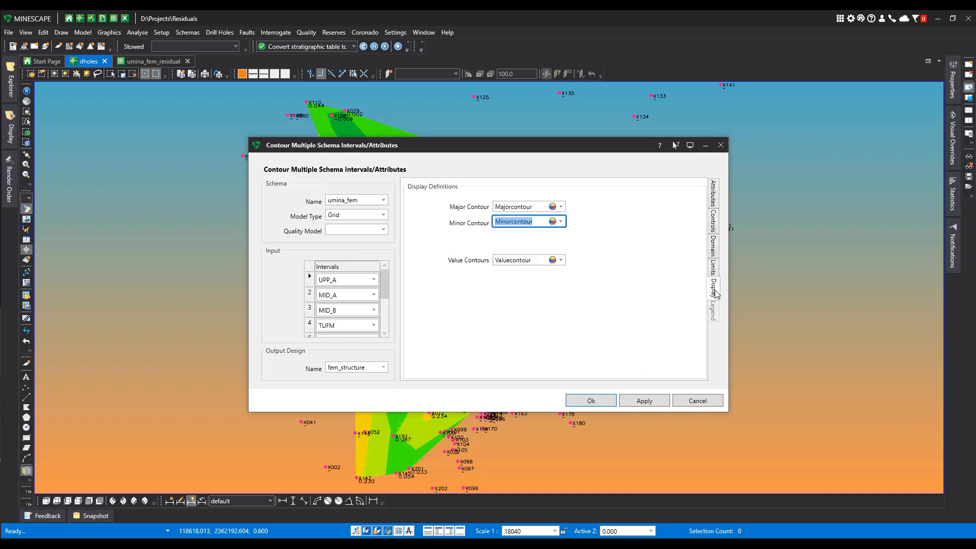
left_click(715, 194)
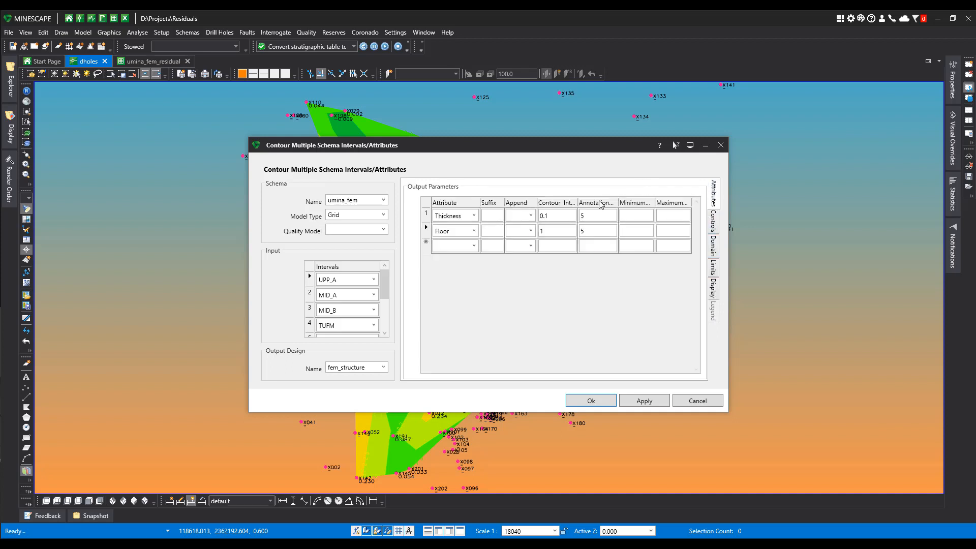
Generate the umina_fem contours, and contour the umina_height schema into the height_structure design with the same attributes
left_click(642, 402)
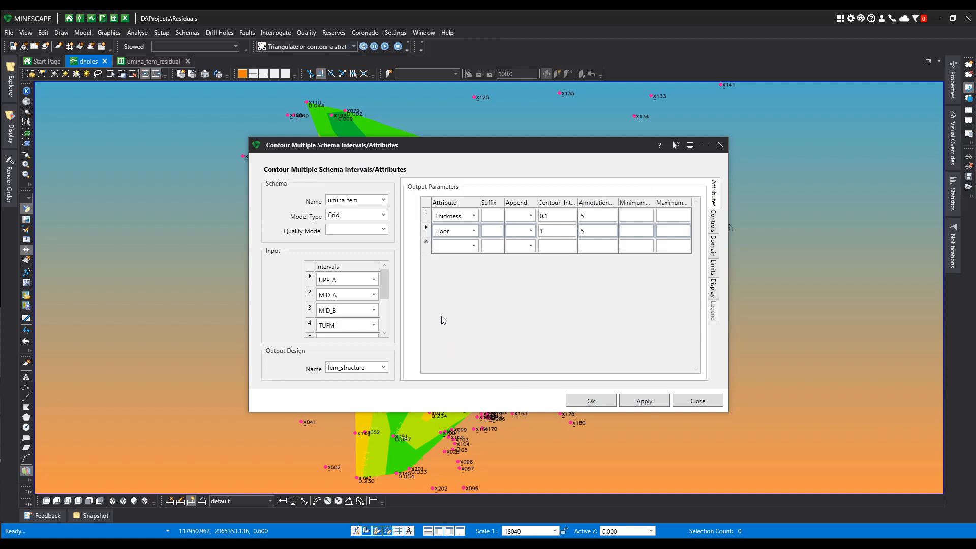
left_click(384, 200)
left_click(370, 223)
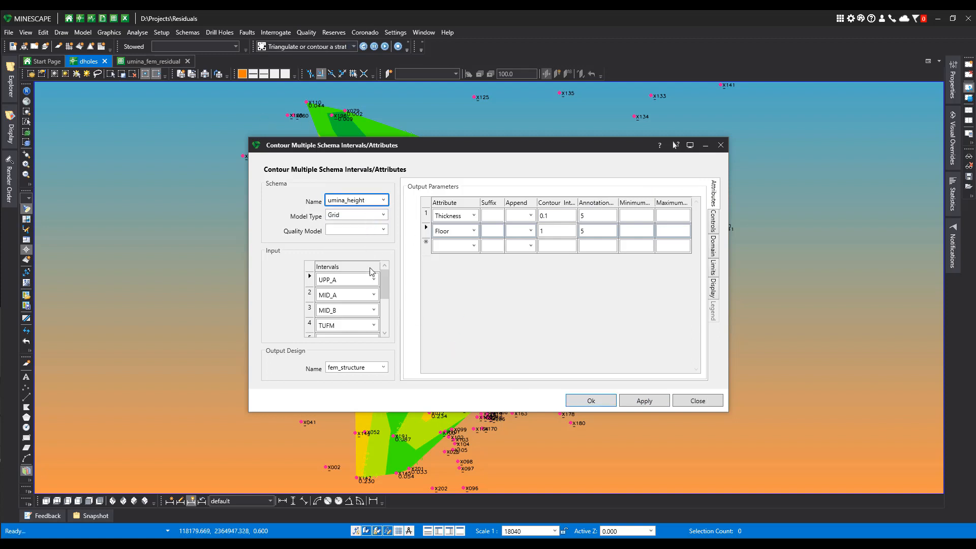
left_click(385, 373)
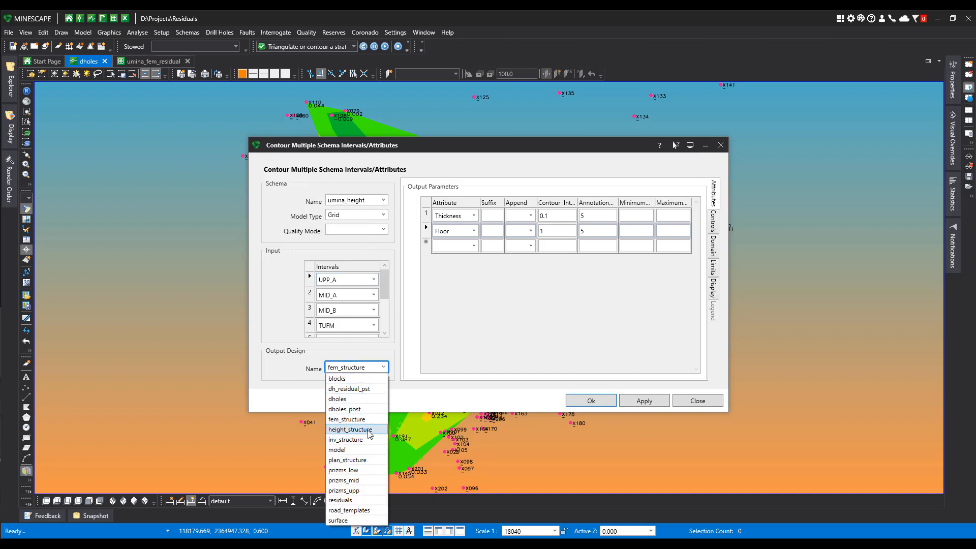
left_click(369, 431)
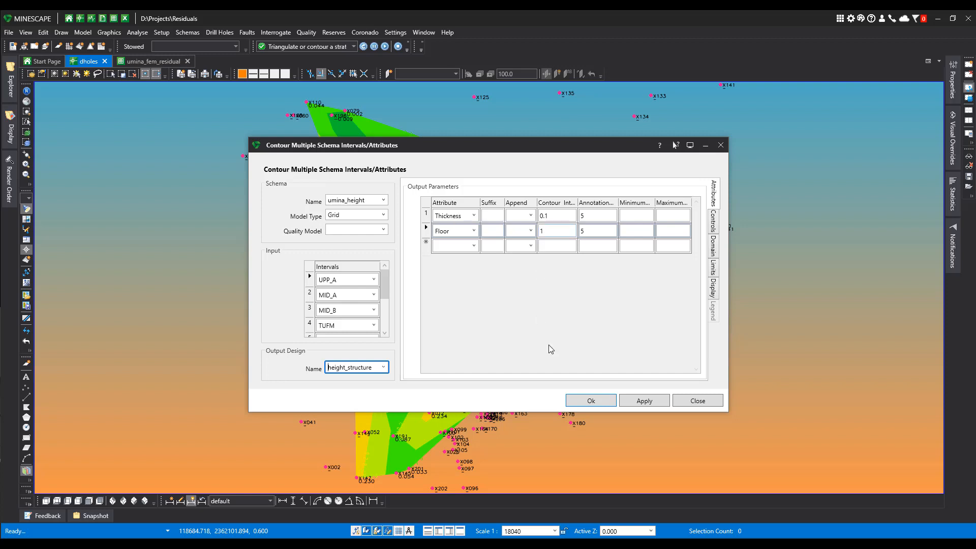
left_click(643, 404)
Contour the umina_inv schema's thickness and floor into the inv_structure design
left_click(383, 200)
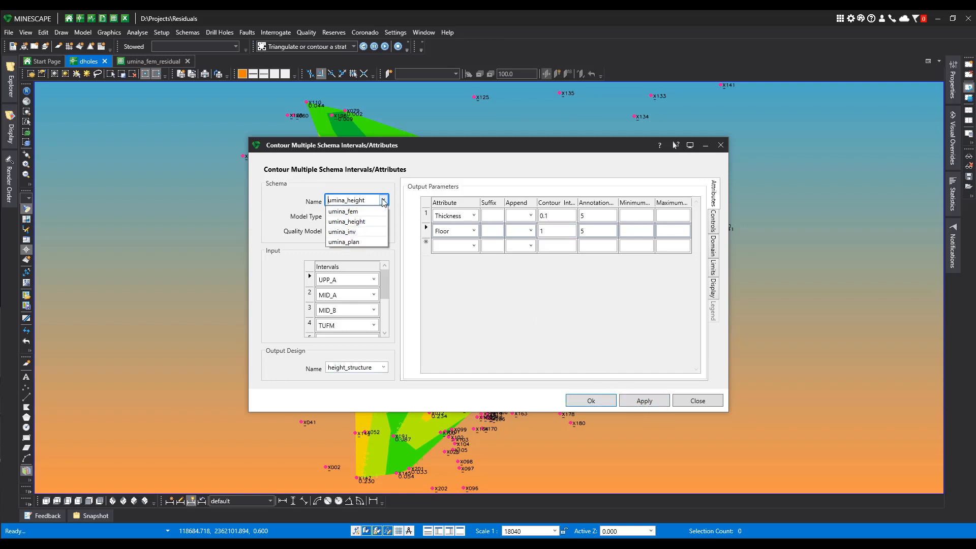
left_click(365, 231)
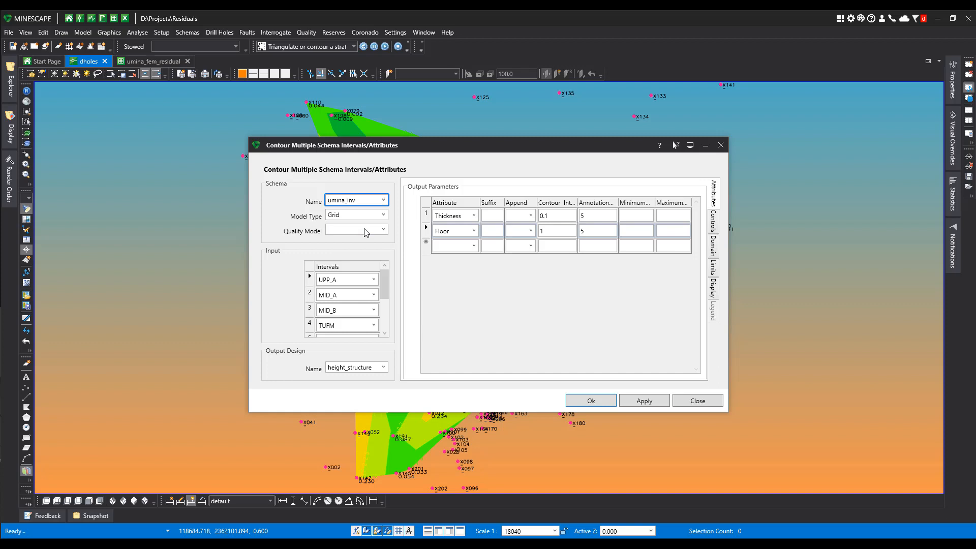
left_click(383, 367)
left_click(366, 440)
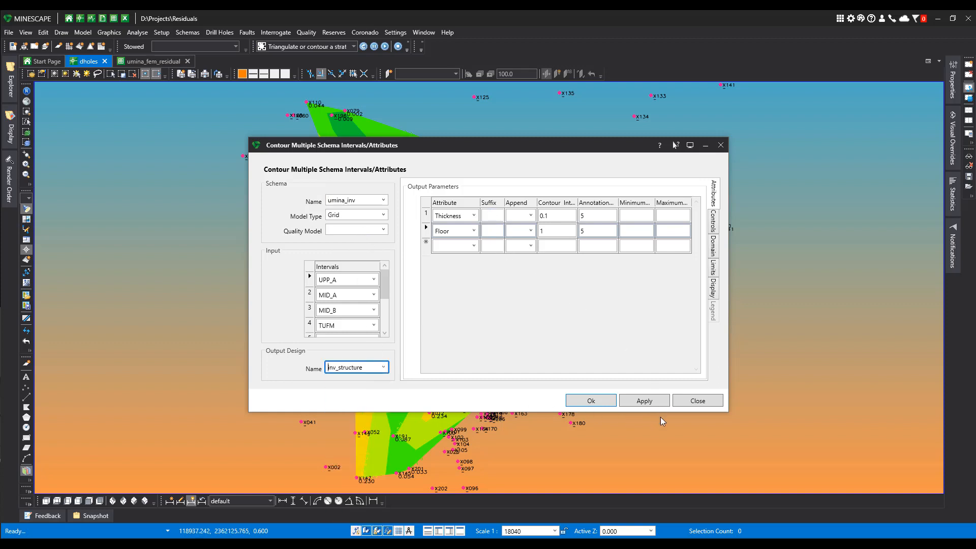
left_click(644, 400)
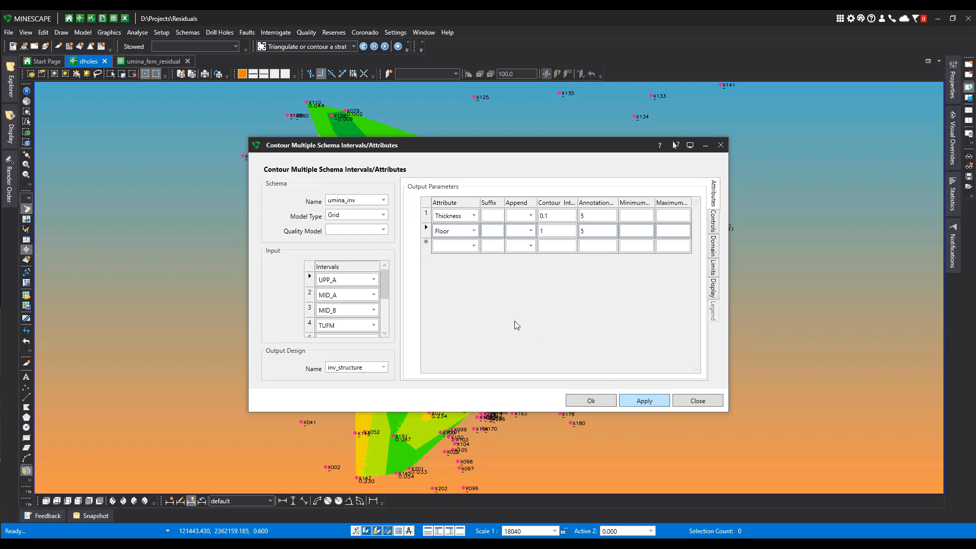
Contour the umina_plan schema's thickness and floor into the plan_structure design and finish the multiple-interval contouring
left_click(382, 200)
left_click(369, 246)
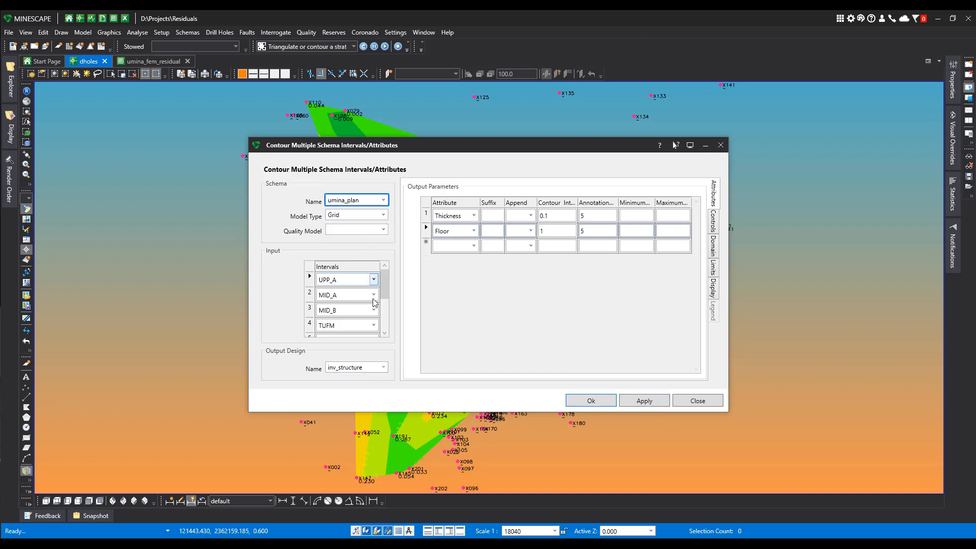
left_click(383, 367)
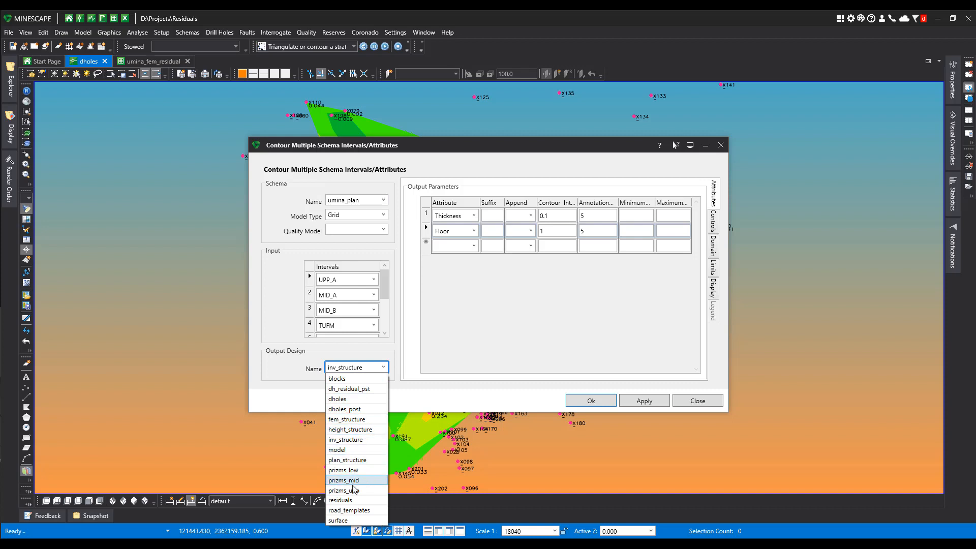
left_click(349, 459)
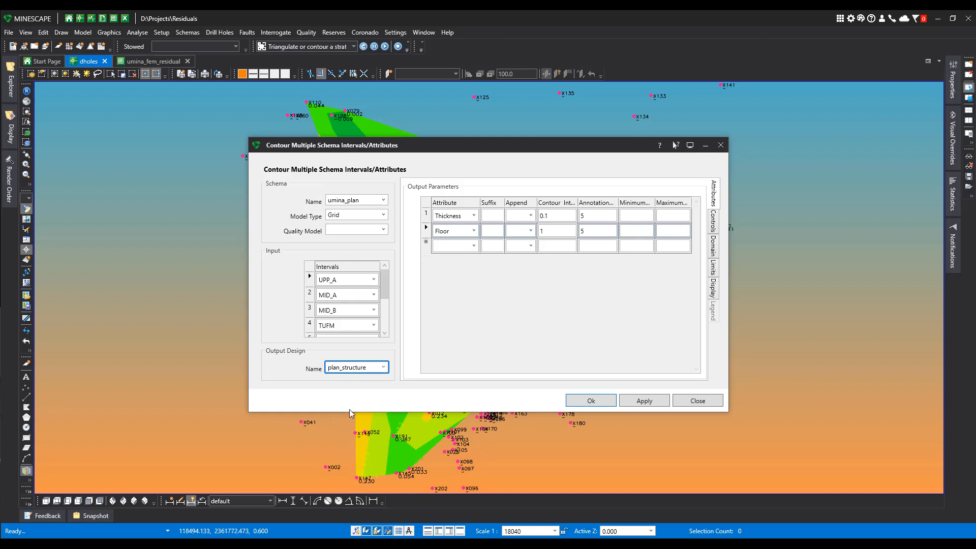
left_click(653, 403)
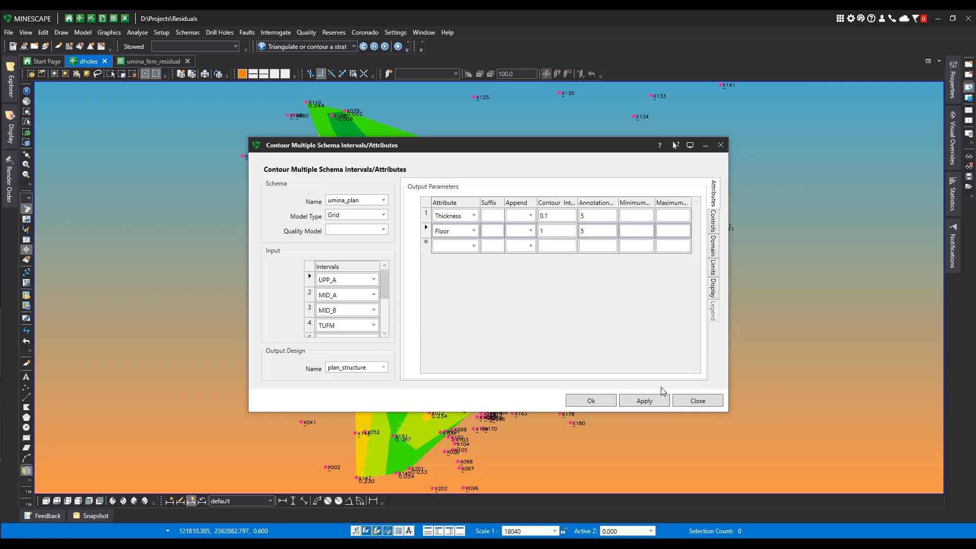
left_click(697, 401)
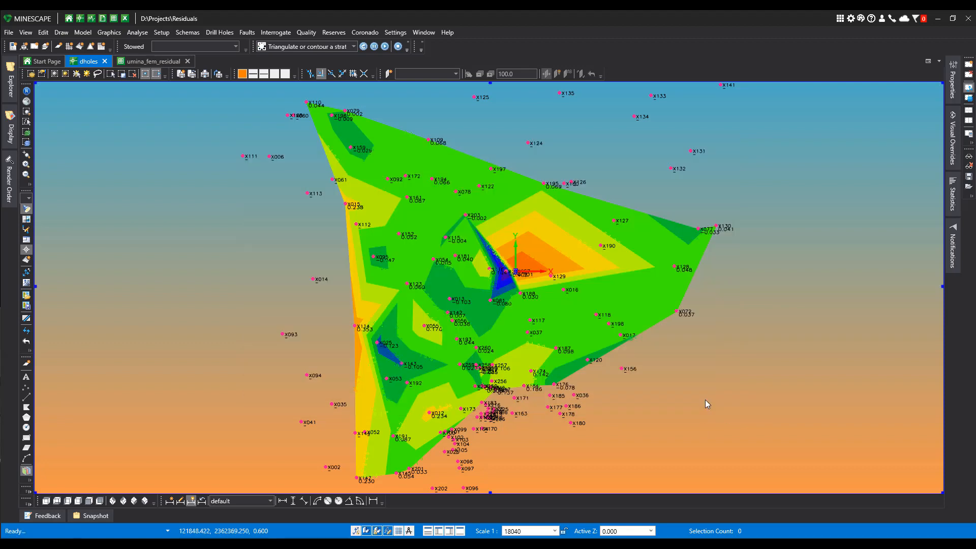
Hide the RESIDUALS design from the view
left_click(10, 96)
left_click(11, 128)
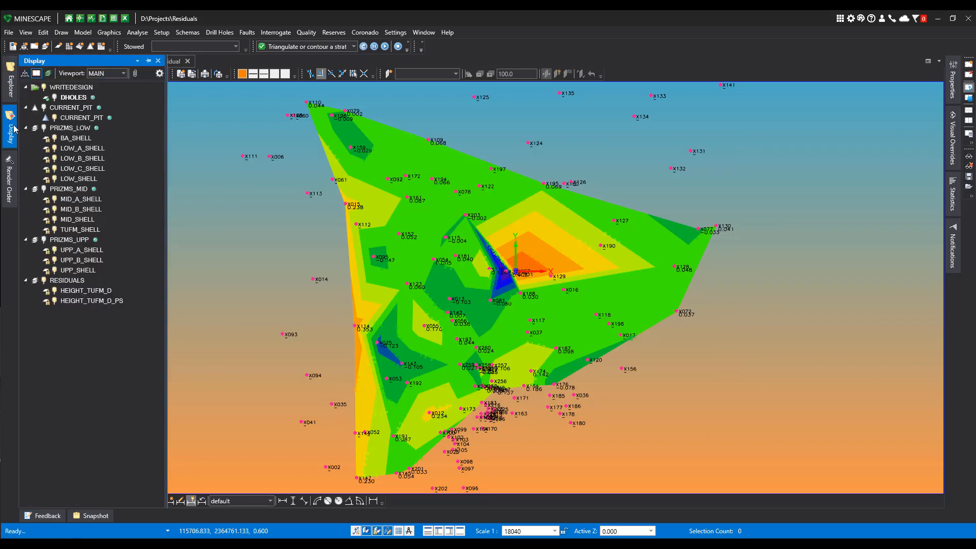
left_click(51, 293)
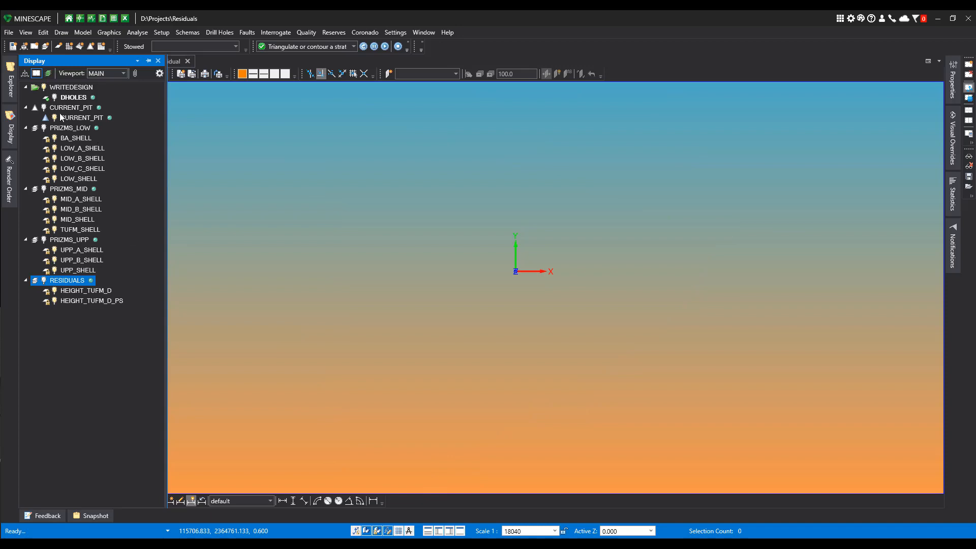
Display the TUFM_THICK contours from the fem_structure design
left_click(10, 80)
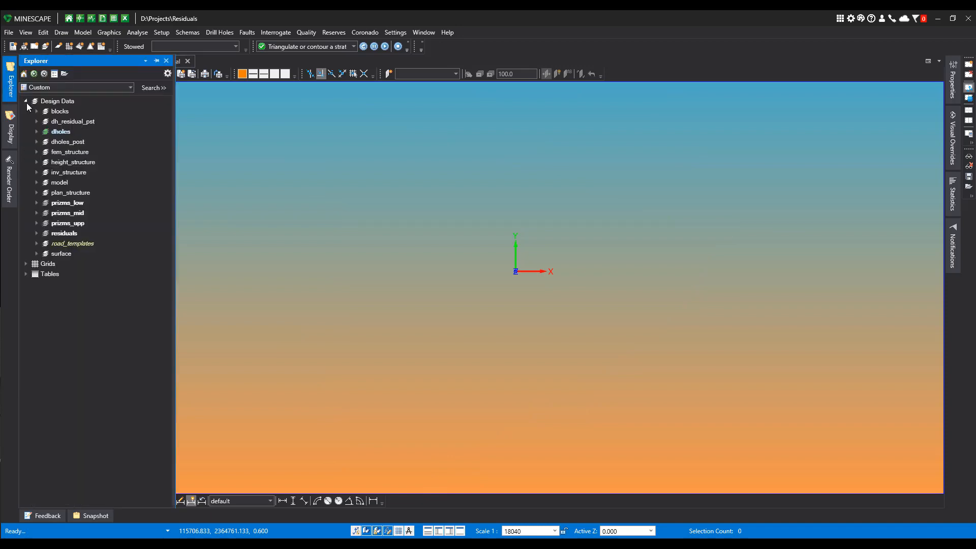
left_click(37, 152)
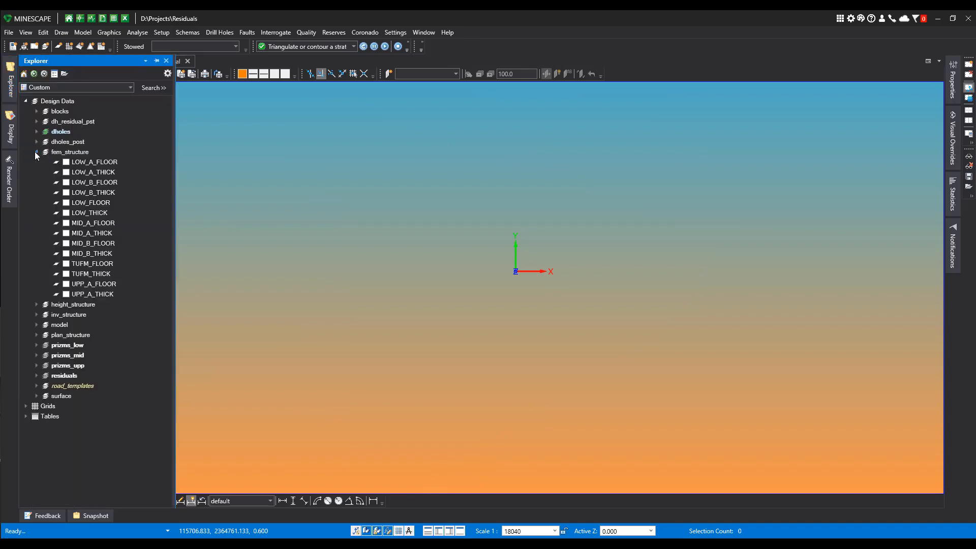
left_click(66, 275)
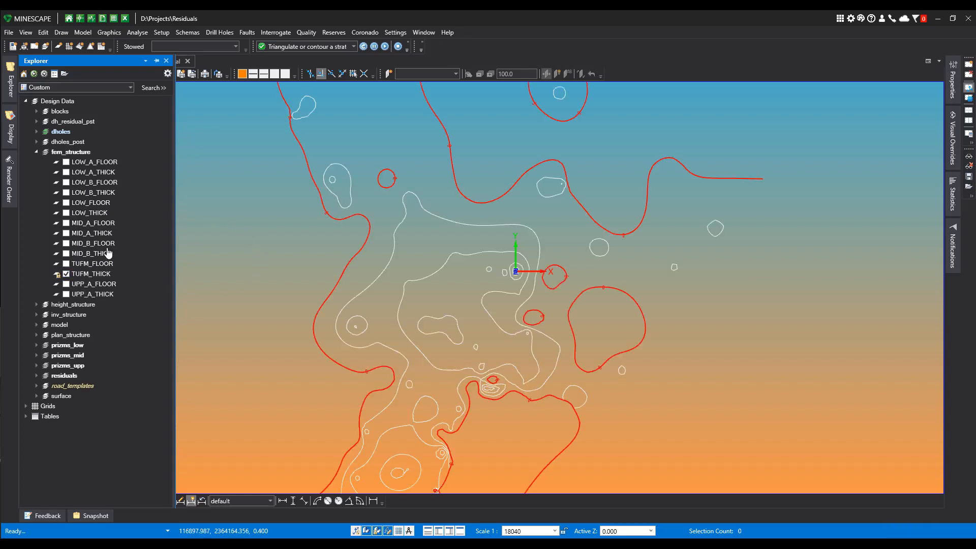
Show the DHOLES design with the TUFM_THICK contours and check them in a tilted view before returning to plan
left_click(9, 125)
left_click(54, 97)
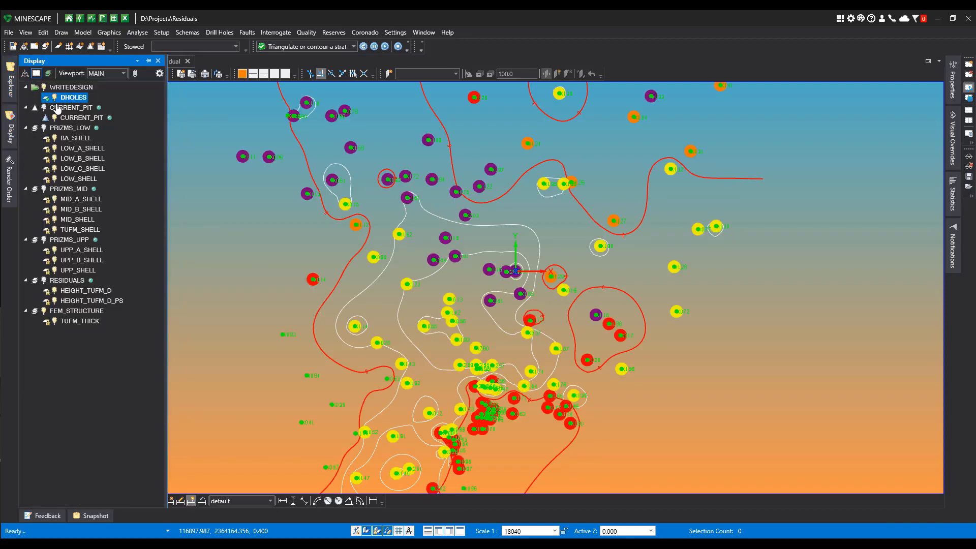
left_click(11, 93)
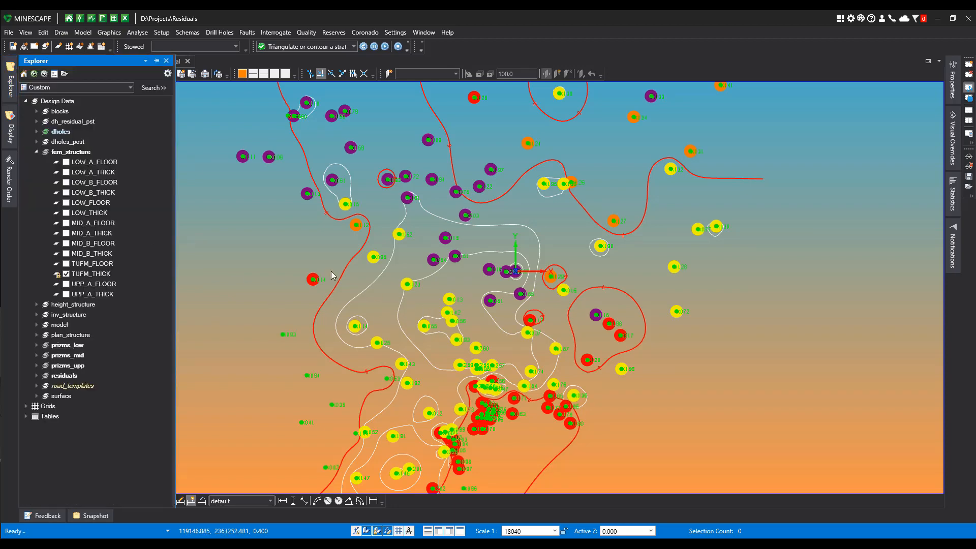
left_click(321, 275)
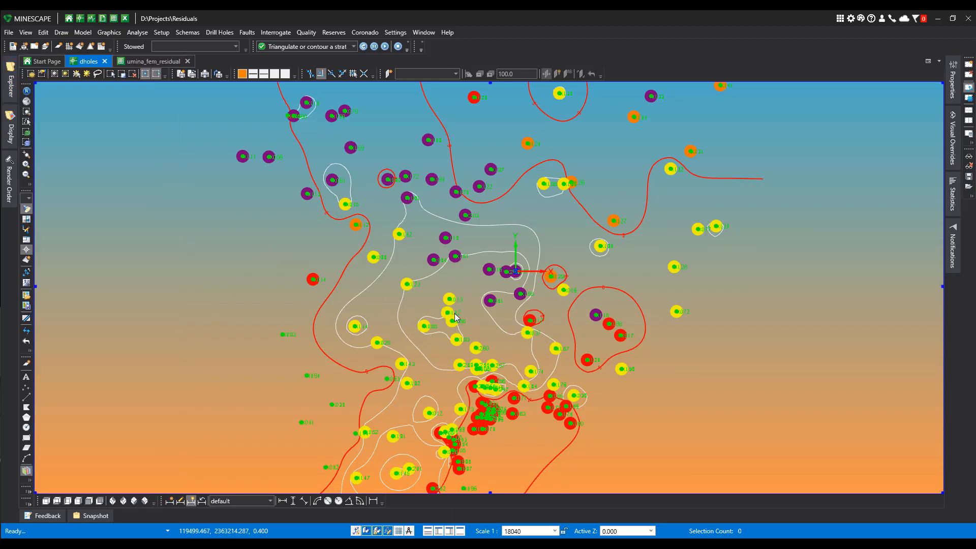
mouse_move(457, 317)
middle_mouse_down()
mouse_move(483, 279)
mouse_move(458, 282)
mouse_move(457, 304)
middle_mouse_up()
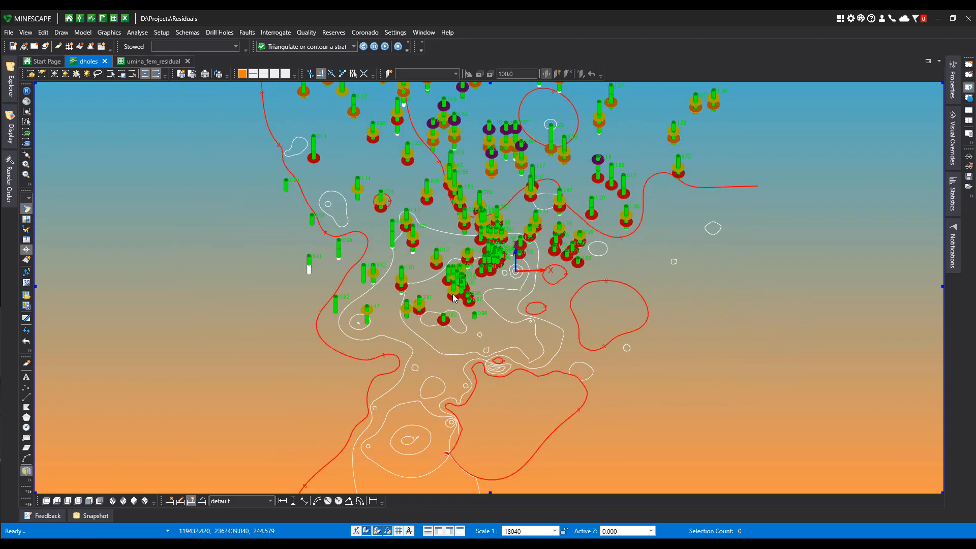
key("r")
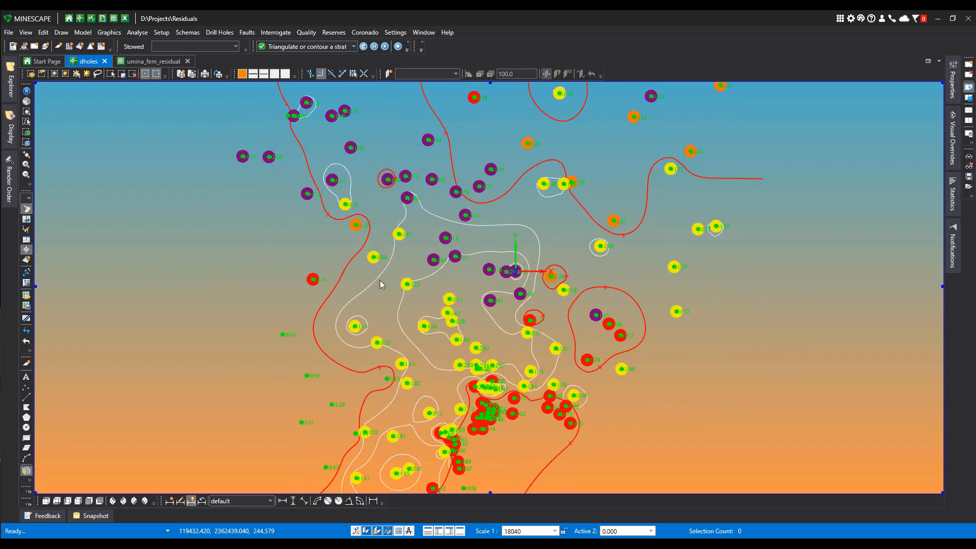
Replace the displayed fem_structure TUFM_THICK contours with the TUFM_FLOOR contours
left_click(9, 91)
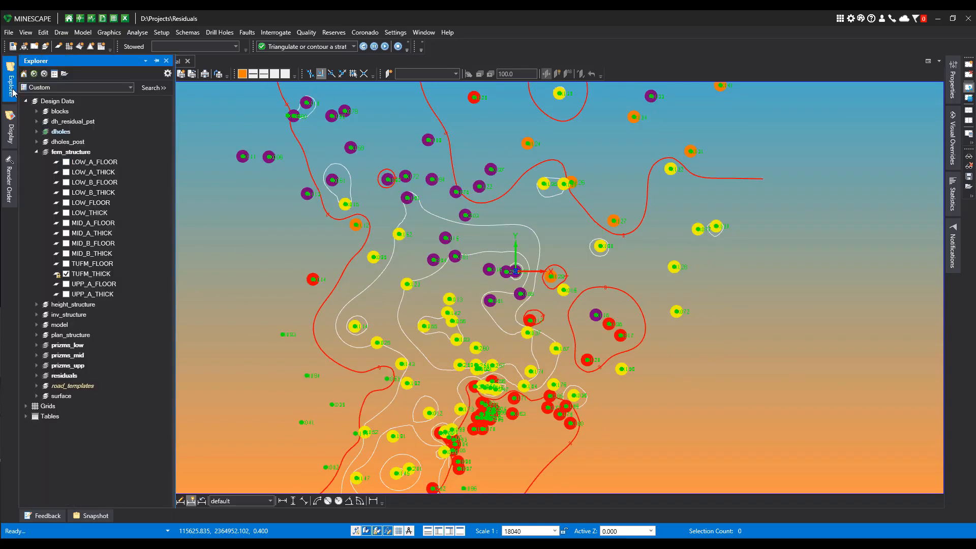
left_click(66, 273)
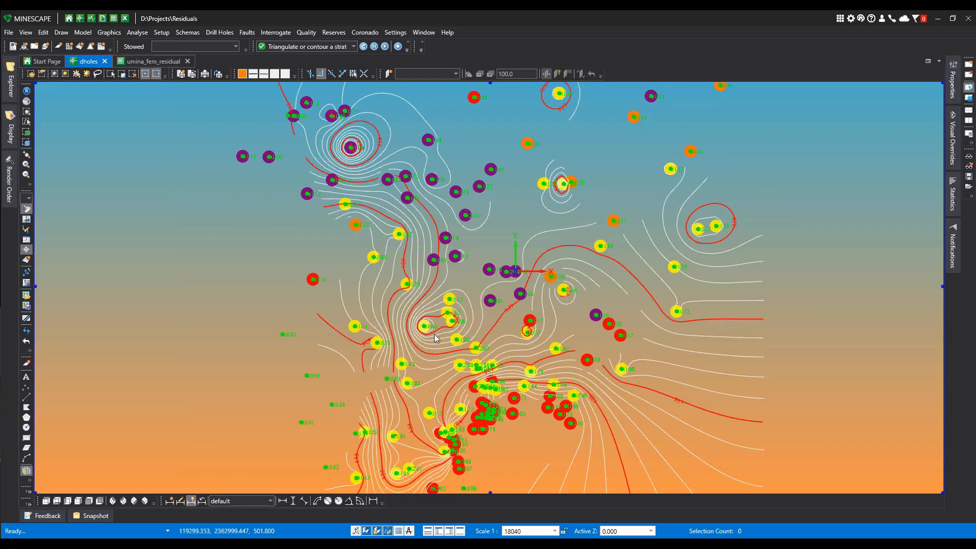
Examine in 3D how the fem_structure TUFM_FLOOR contours fit the drill holes, and return to a full plan view
scroll(447, 341, "up", 1)
middle_click_drag(447, 340, 465, 312, "shift")
scroll(465, 310, "up", 1)
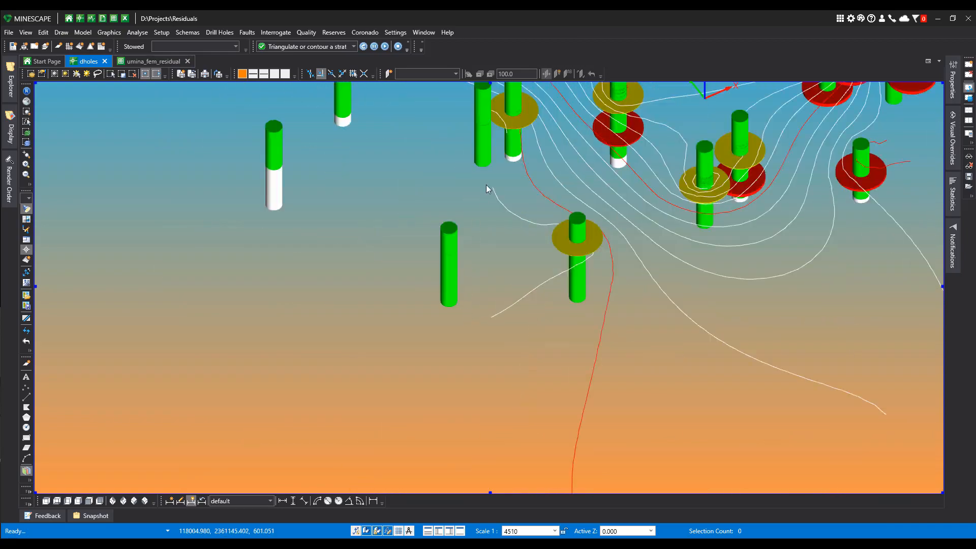
middle_click_drag(472, 197, 382, 441)
scroll(434, 343, "down", 1)
scroll(428, 325, "up", 1)
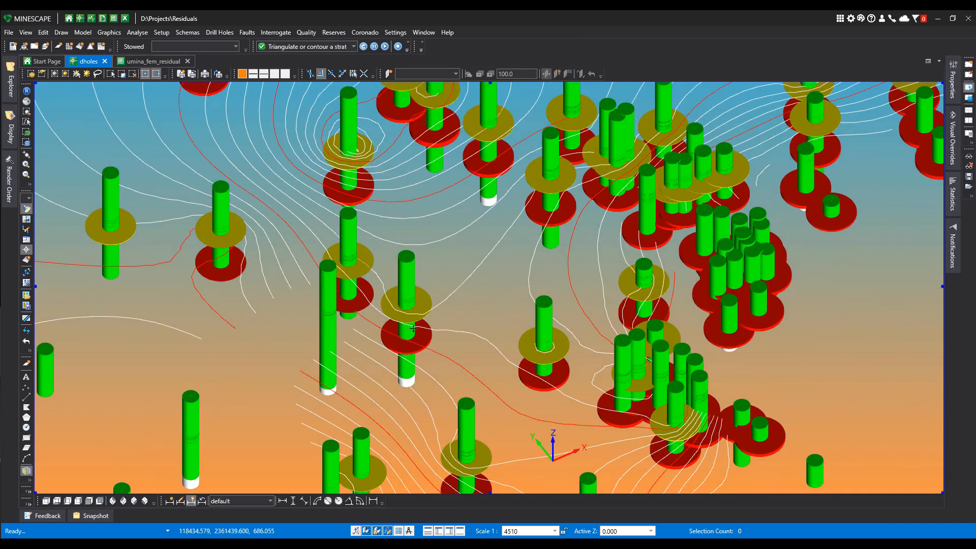
mouse_move(429, 326)
middle_mouse_down("shift")
mouse_move(440, 316)
mouse_move(424, 318)
middle_mouse_up("shift")
key("r")
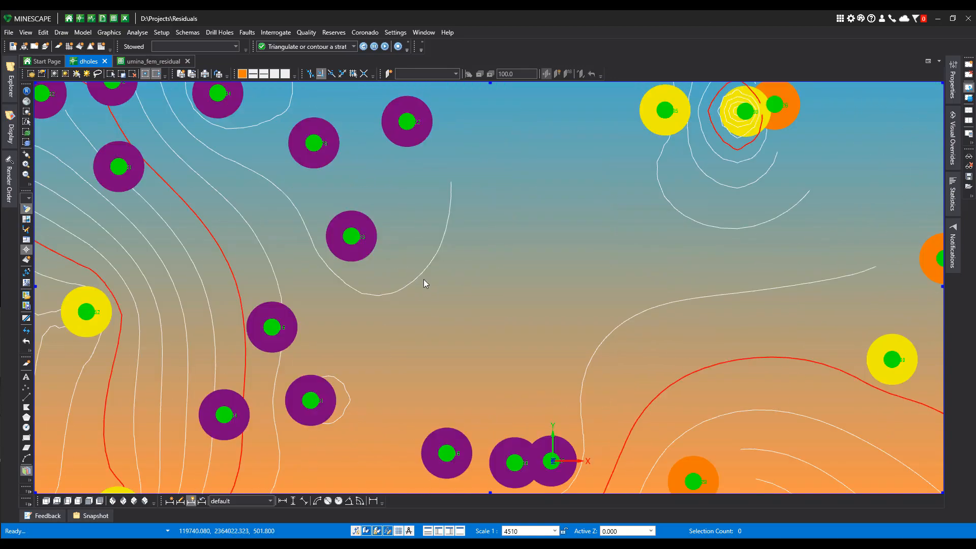
key("r")
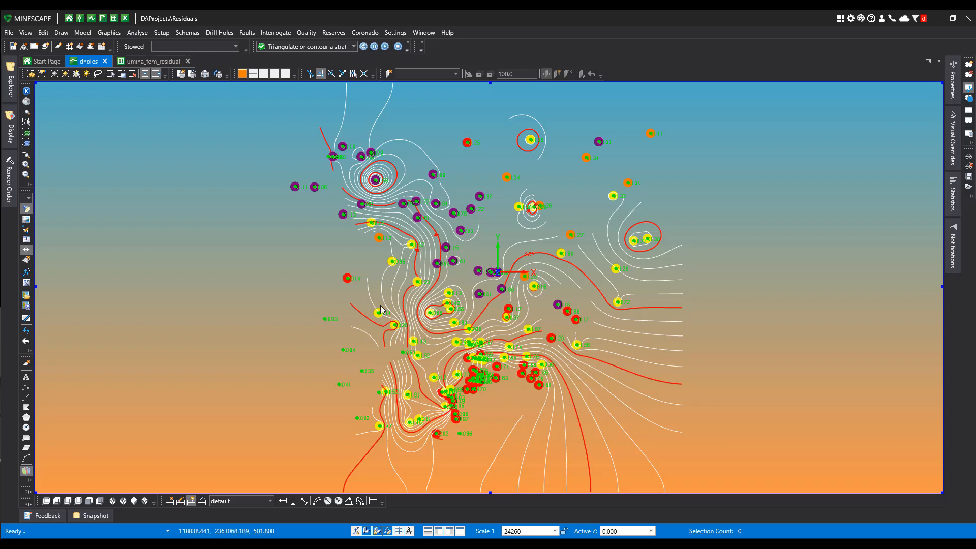
Hide the fem_structure TUFM_FLOOR contours and display TUFM_THICK from the height_structure design
left_click(10, 81)
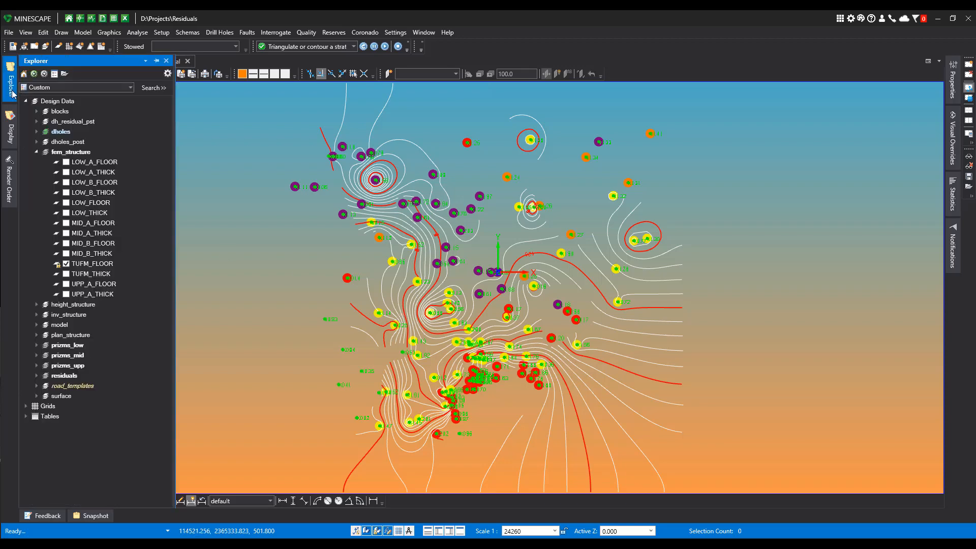
left_click(66, 264)
left_click(36, 152)
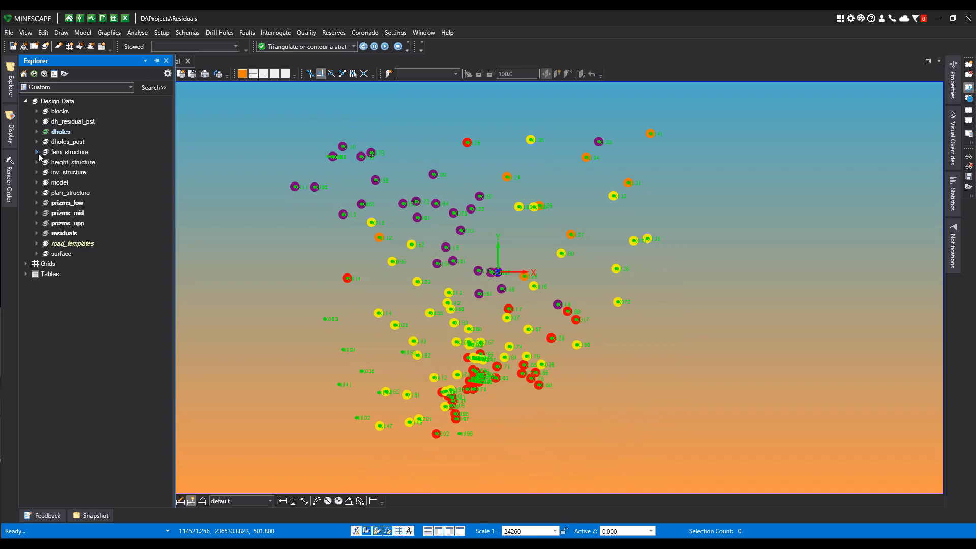
left_click(37, 162)
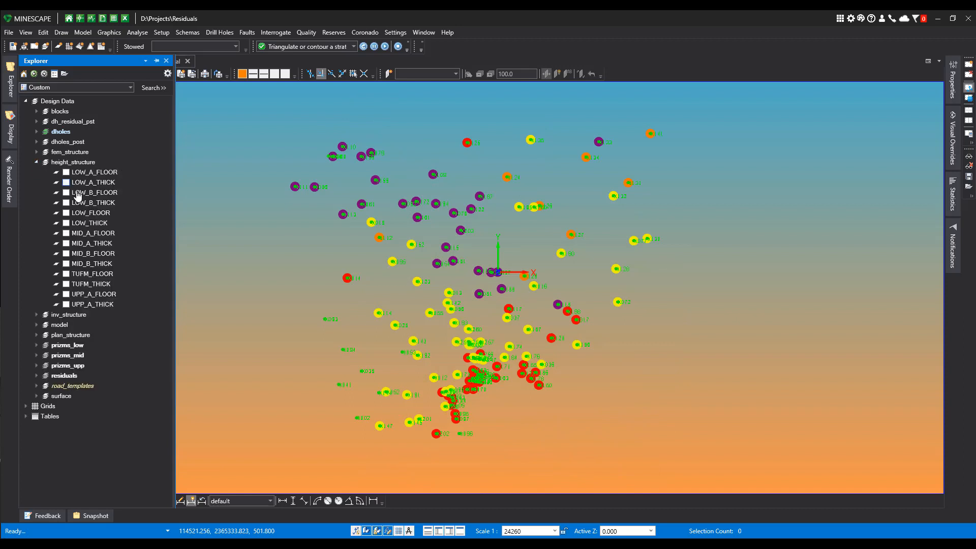
left_click(66, 284)
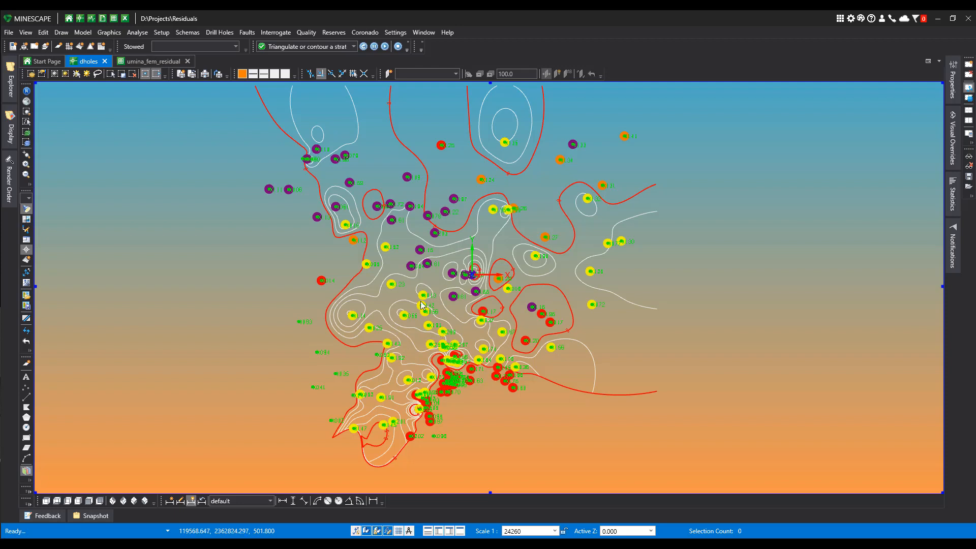
Hide the height_structure TUFM_THICK contours and collapse that design's layer list
left_click(11, 87)
left_click(67, 284)
left_click(66, 284)
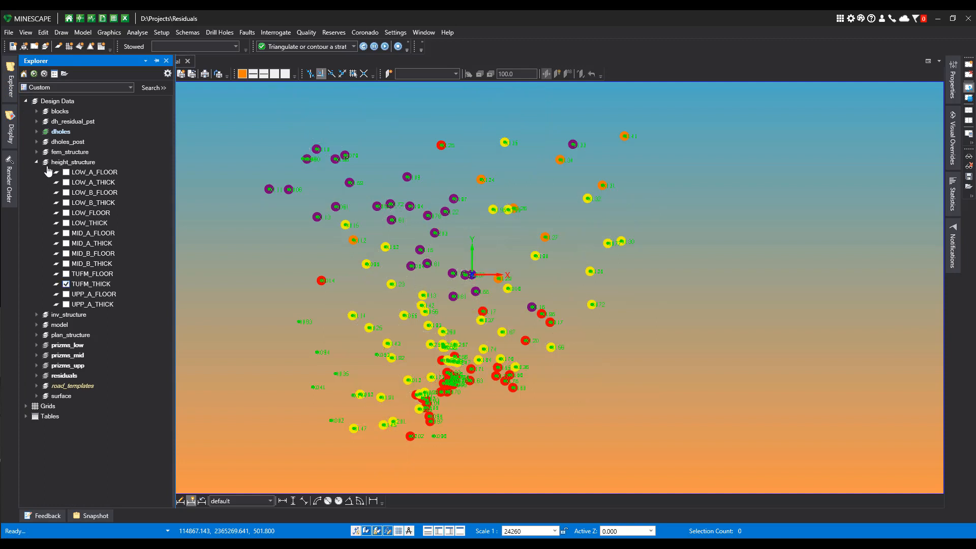
left_click(36, 162)
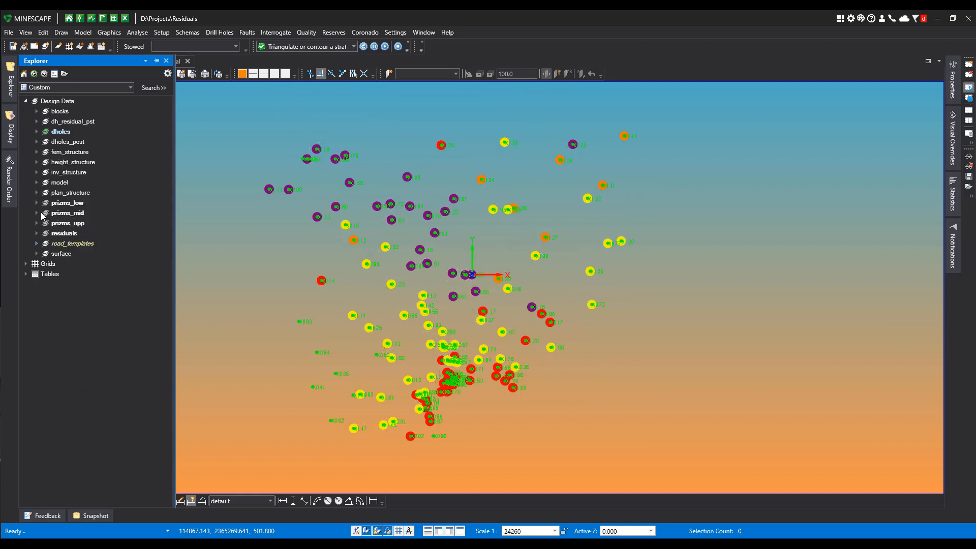
Display the TUFM_THICK contours from the inv_structure design over the drill holes and collapse that design's layer list
left_click(37, 173)
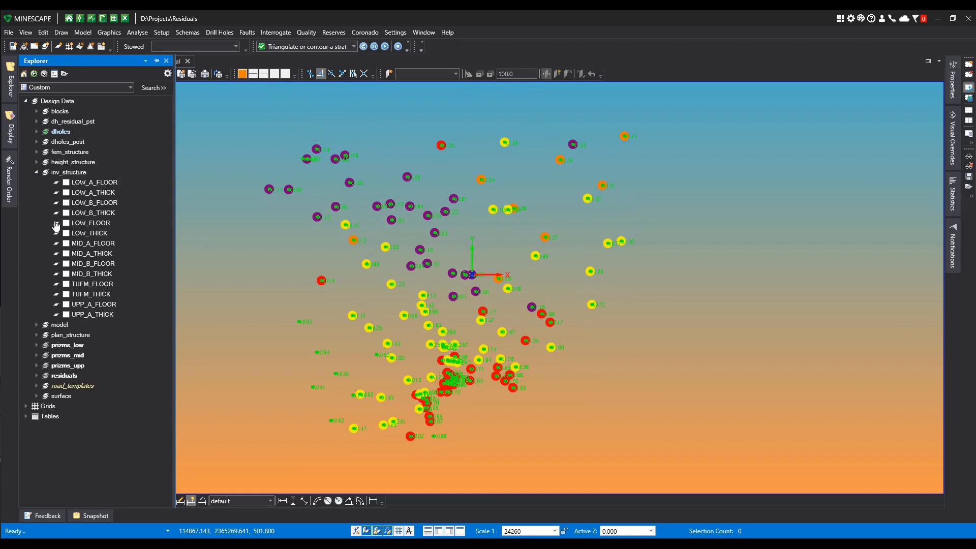
left_click(67, 295)
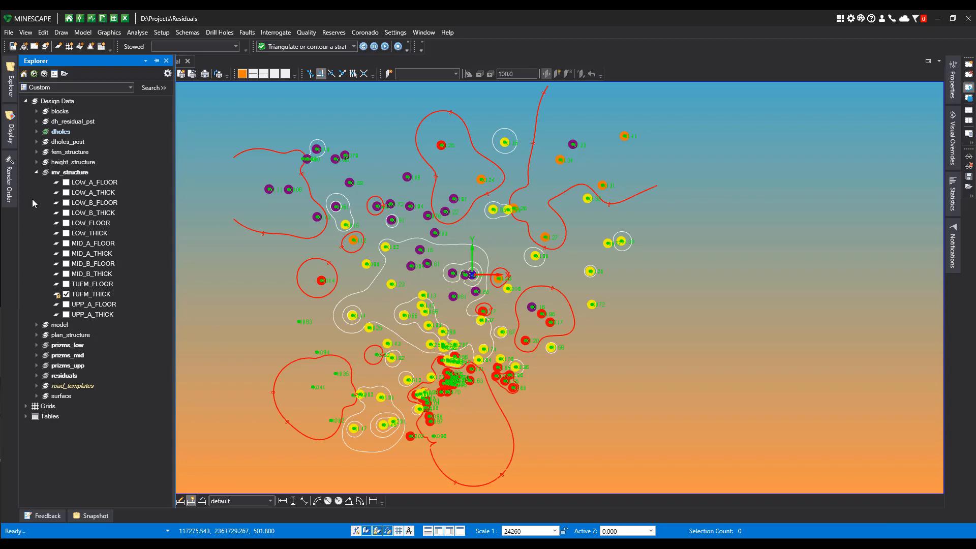
left_click(36, 172)
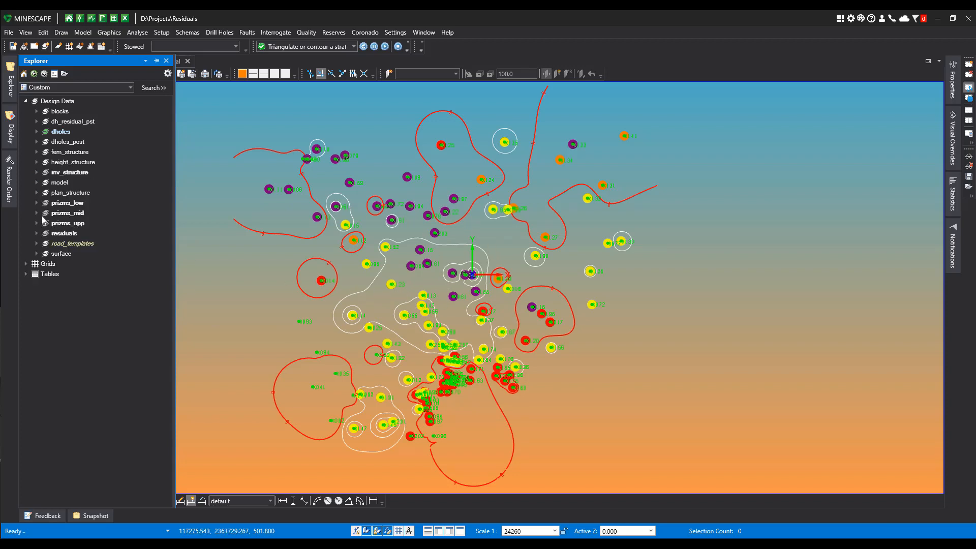
Replace the displayed inv_structure TUFM_THICK contours with those from the plan_structure design, and collapse both designs' layer lists
left_click(37, 193)
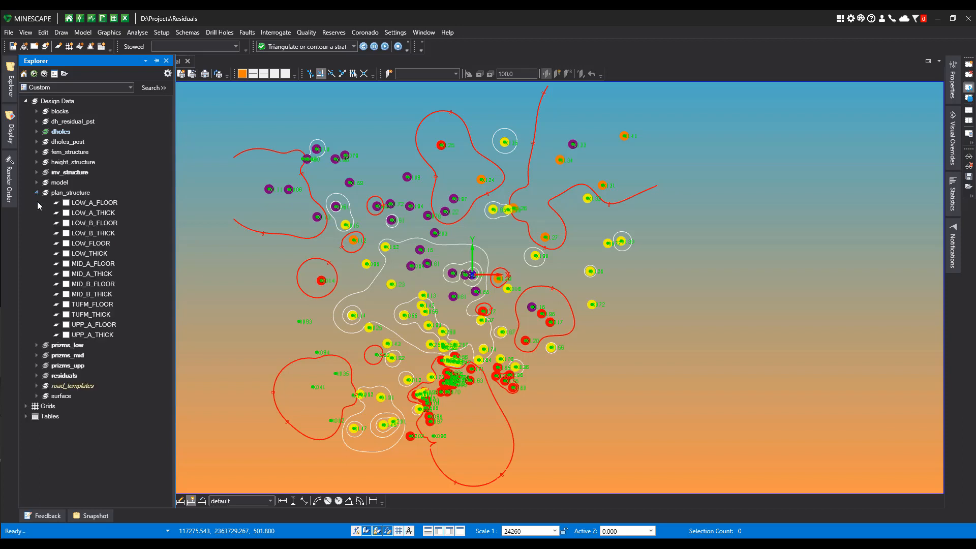
left_click(67, 316)
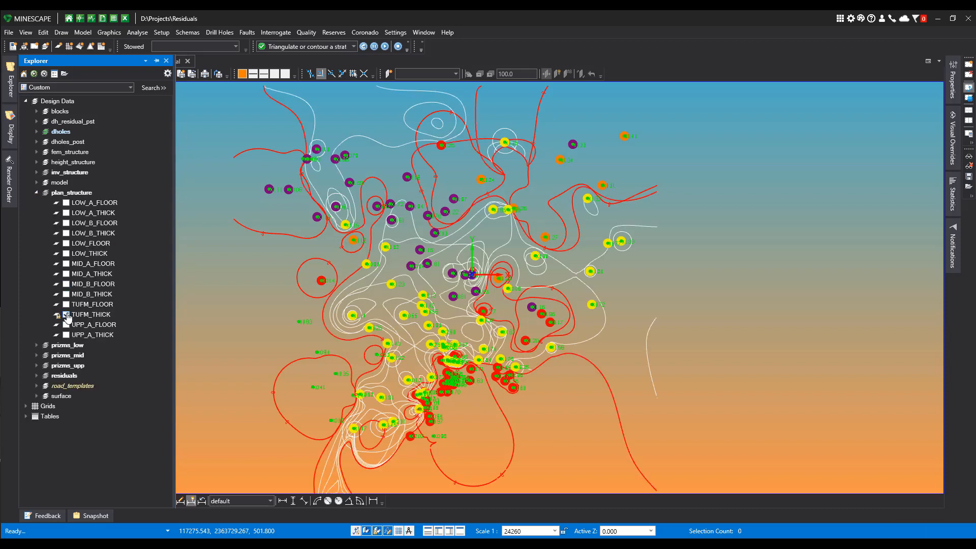
left_click(37, 173)
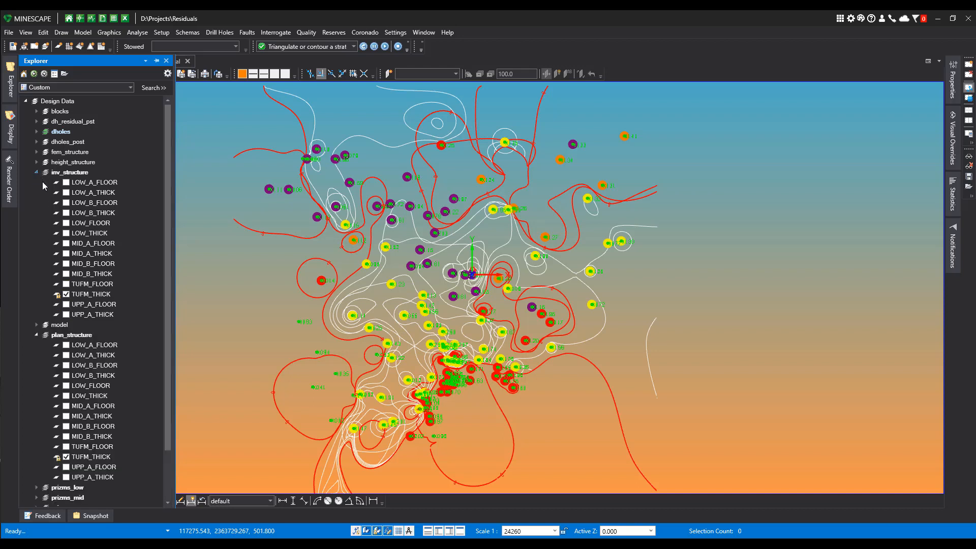
left_click(67, 294)
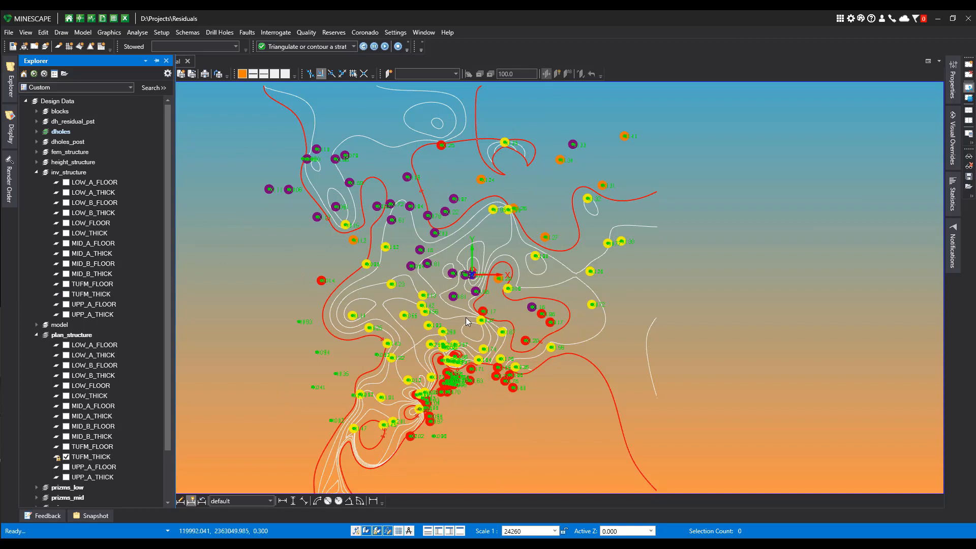
mouse_move(466, 322)
left_click(36, 172)
left_click(36, 192)
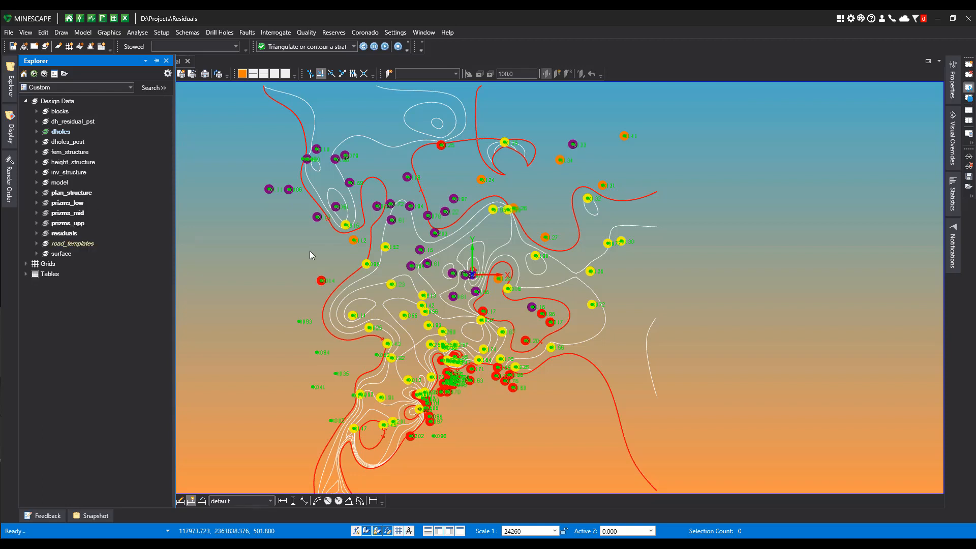